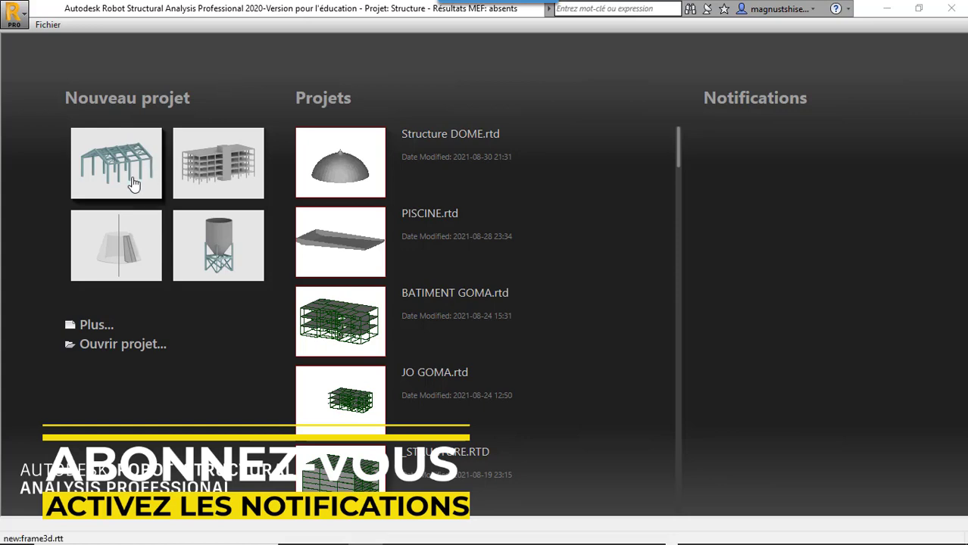
# Step: Create a new 3D frame project and open the assistant for creating portal frame structures
pyautogui.click(133, 184)
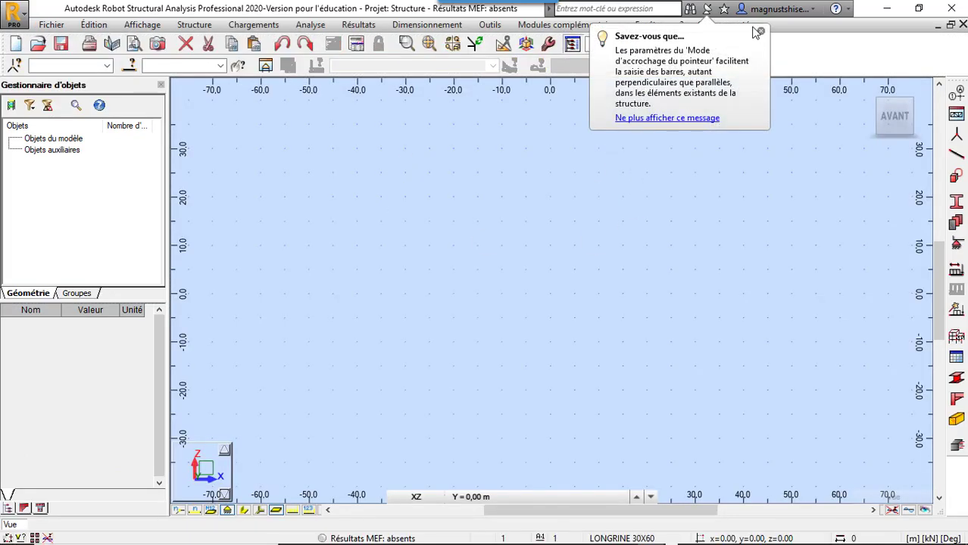
pyautogui.click(761, 31)
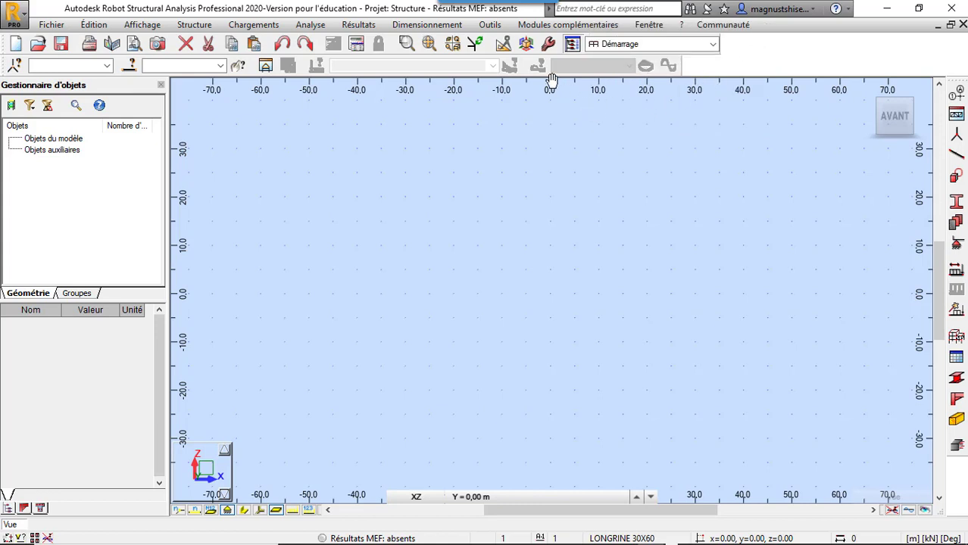
pyautogui.click(566, 26)
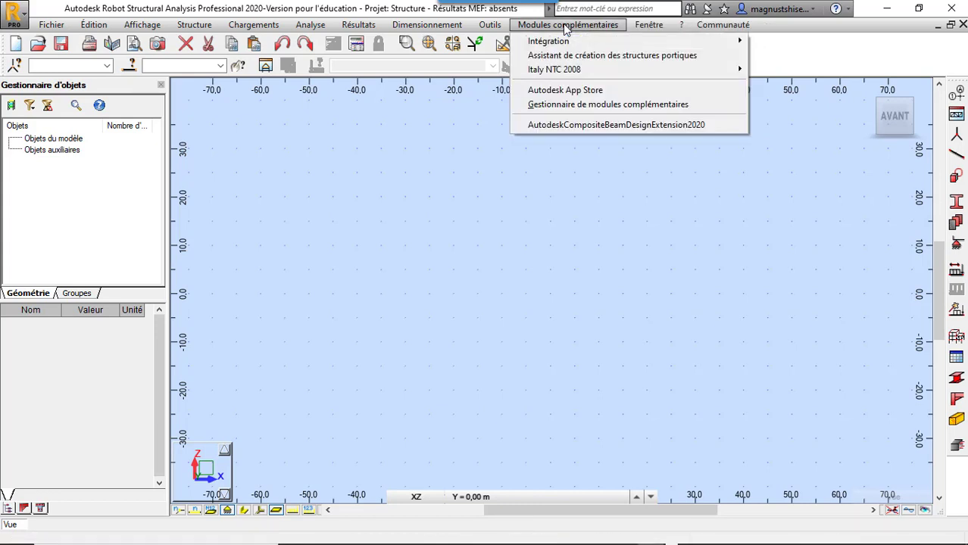
pyautogui.click(612, 57)
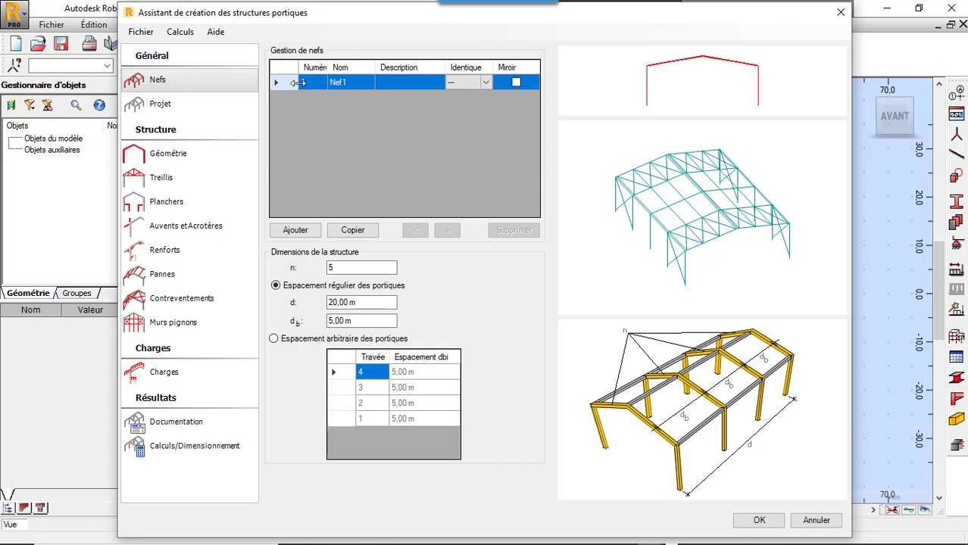
# Step: Widen the nave table's number column and check the fields defining Nef1
pyautogui.moveTo(327, 67)
pyautogui.mouseDown()
pyautogui.moveTo(353, 66)
pyautogui.moveTo(340, 68)
pyautogui.mouseUp()
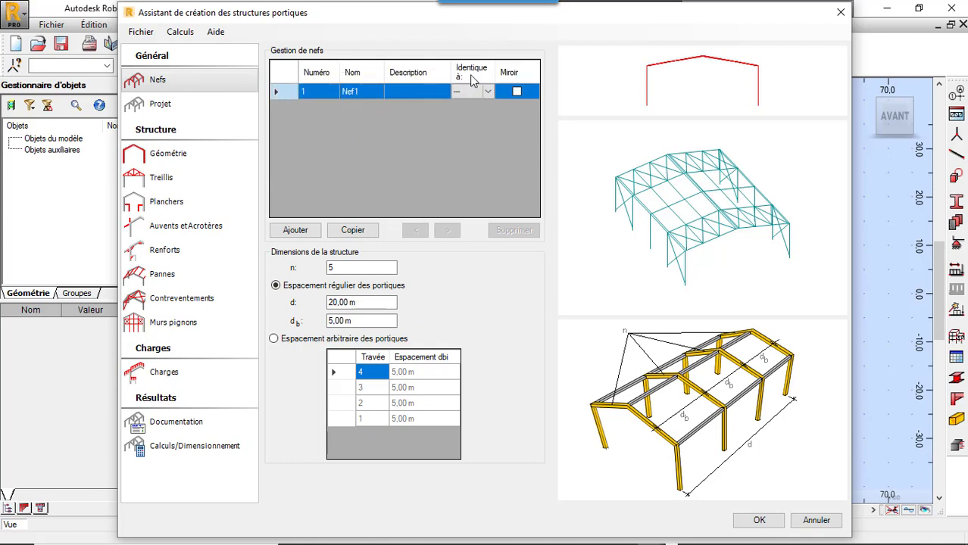
pyautogui.click(488, 92)
pyautogui.click(470, 104)
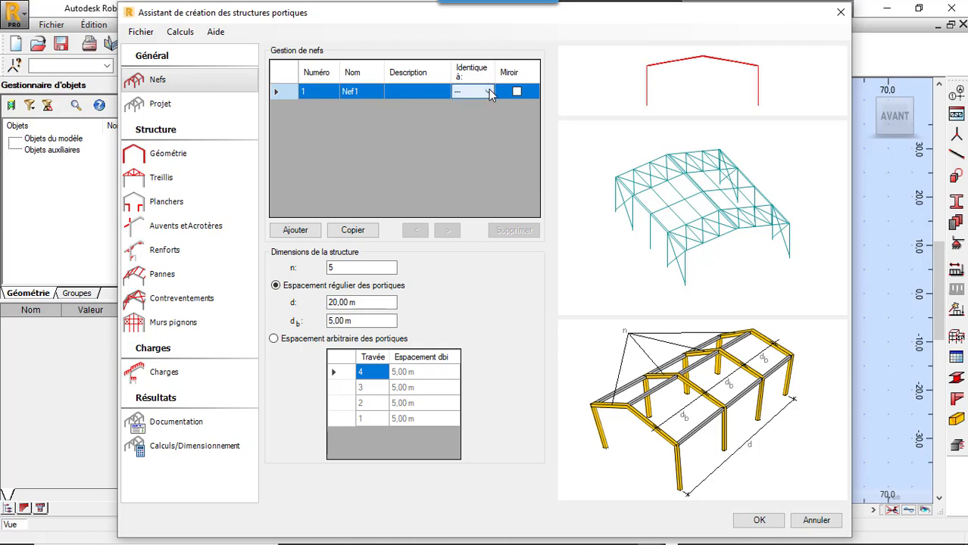
pyautogui.click(433, 92)
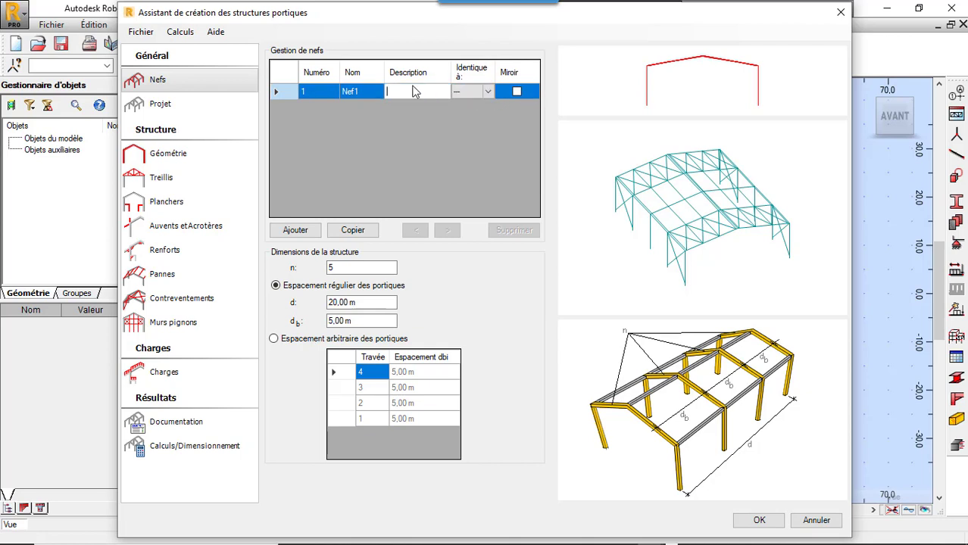
pyautogui.click(356, 89)
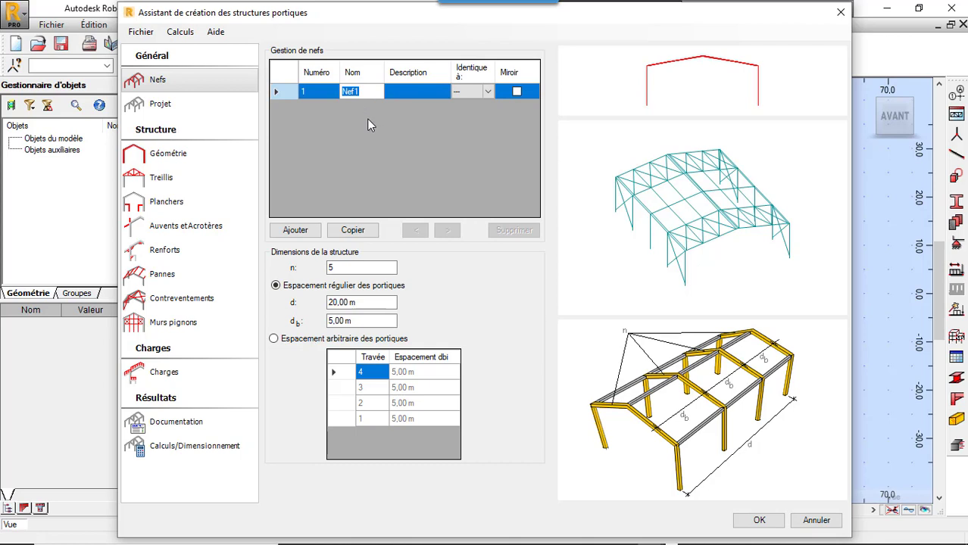
pyautogui.click(316, 91)
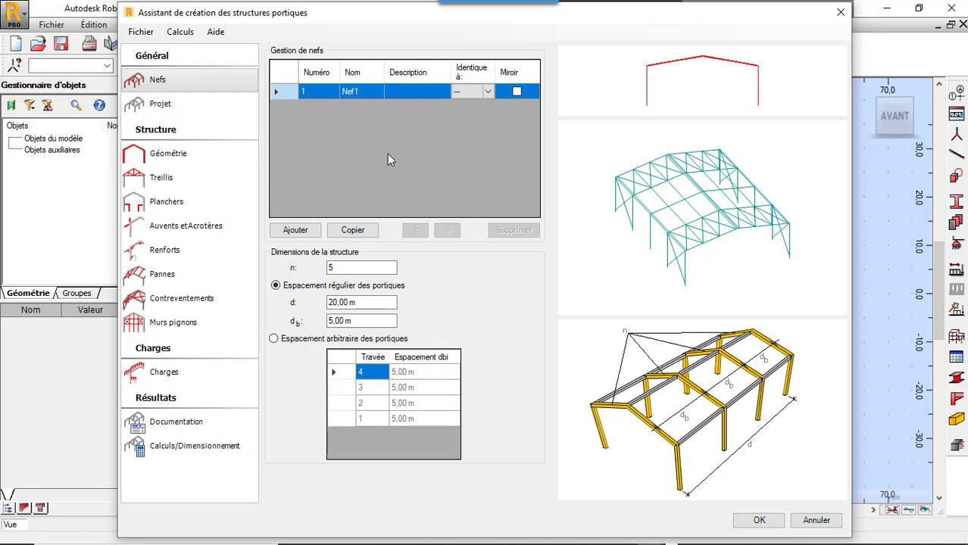
# Step: Add a second nave and set its number of portal frames n to 6
pyautogui.click(307, 233)
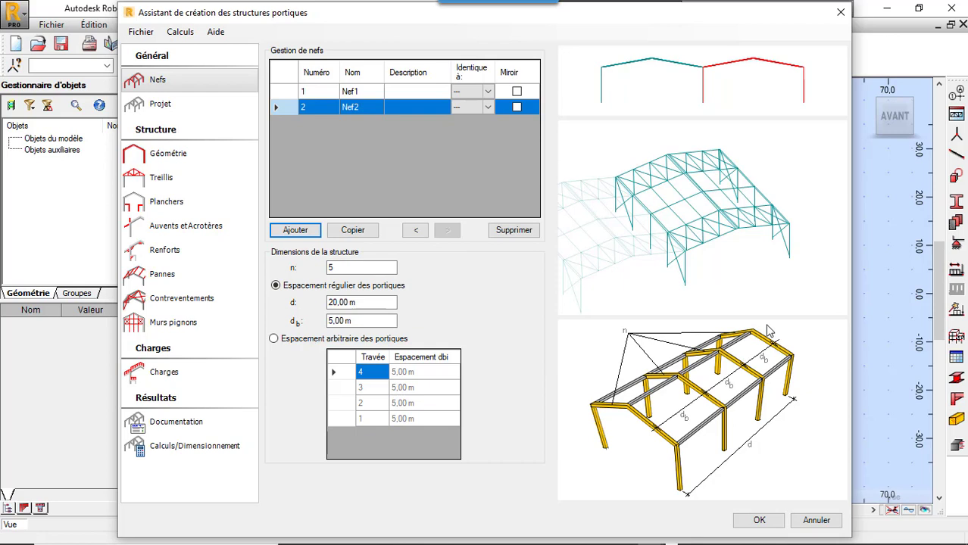
pyautogui.click(363, 268)
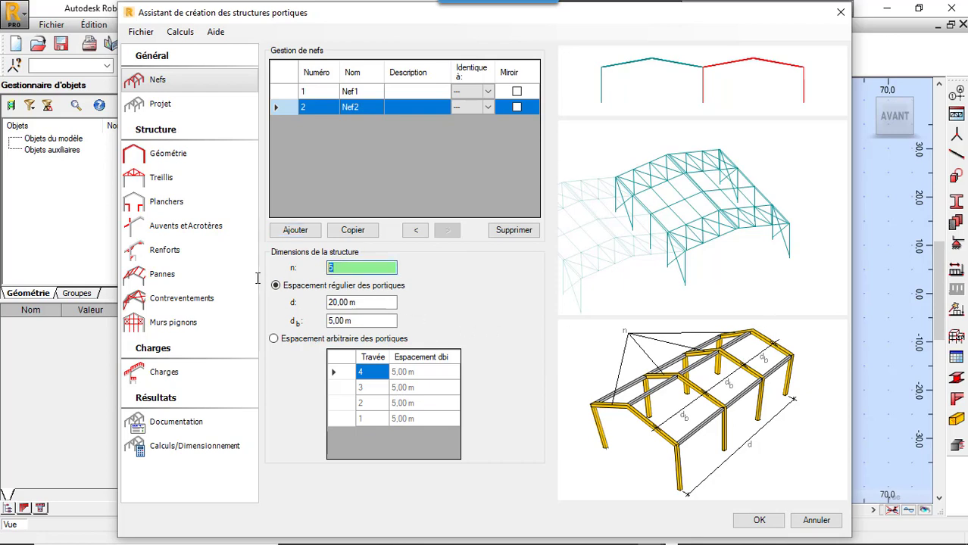
pyautogui.write('6')
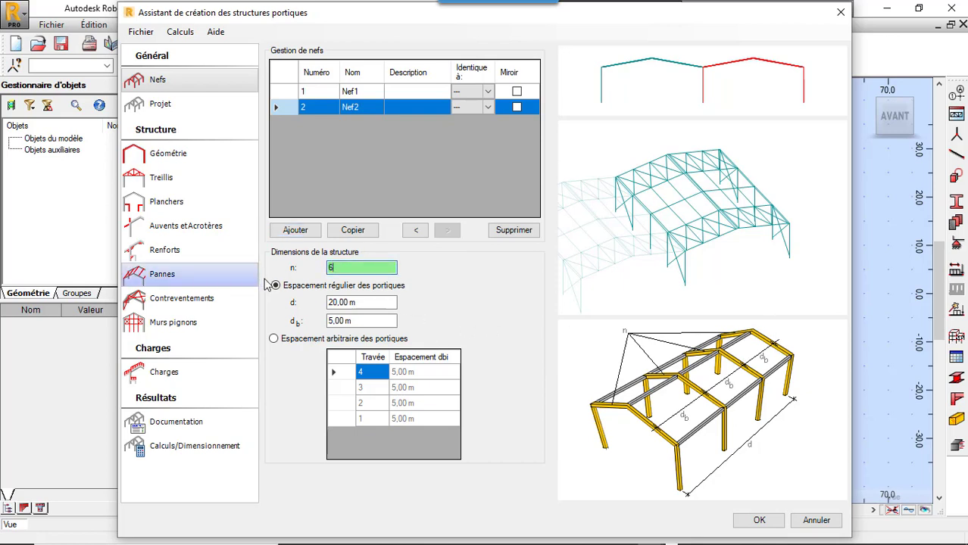
# Step: Set the second nave's regular portal frame spacing db to 6 m
pyautogui.click(371, 303)
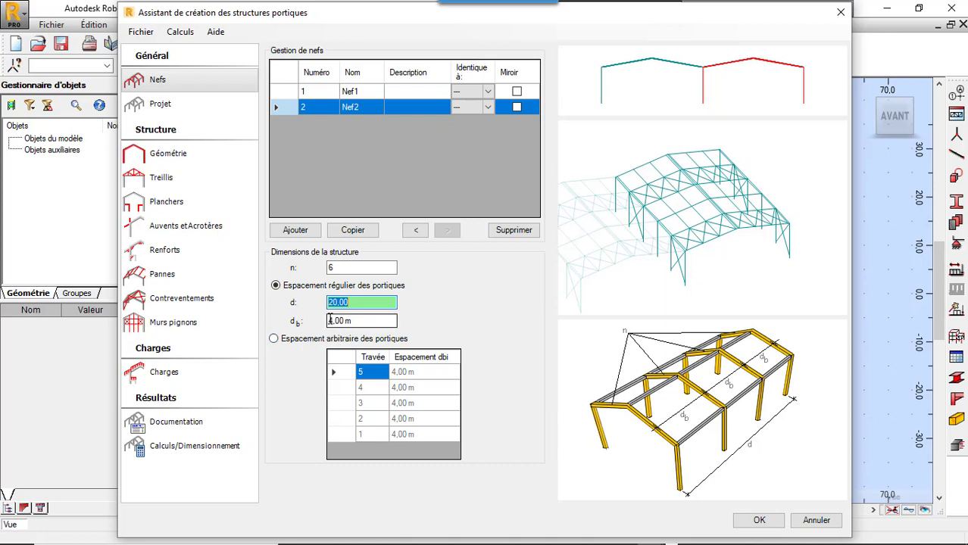
pyautogui.moveTo(333, 321); pyautogui.dragTo(308, 330)
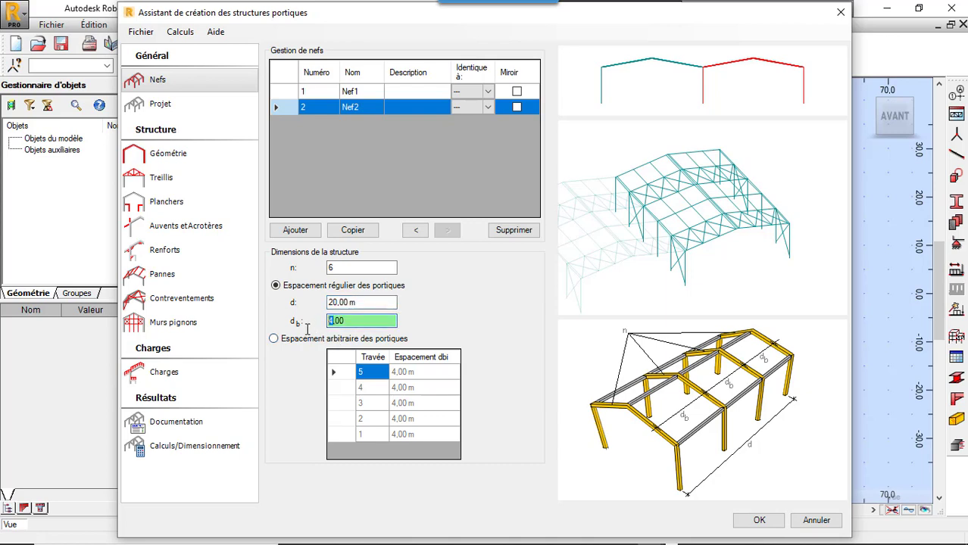
pyautogui.click(340, 302)
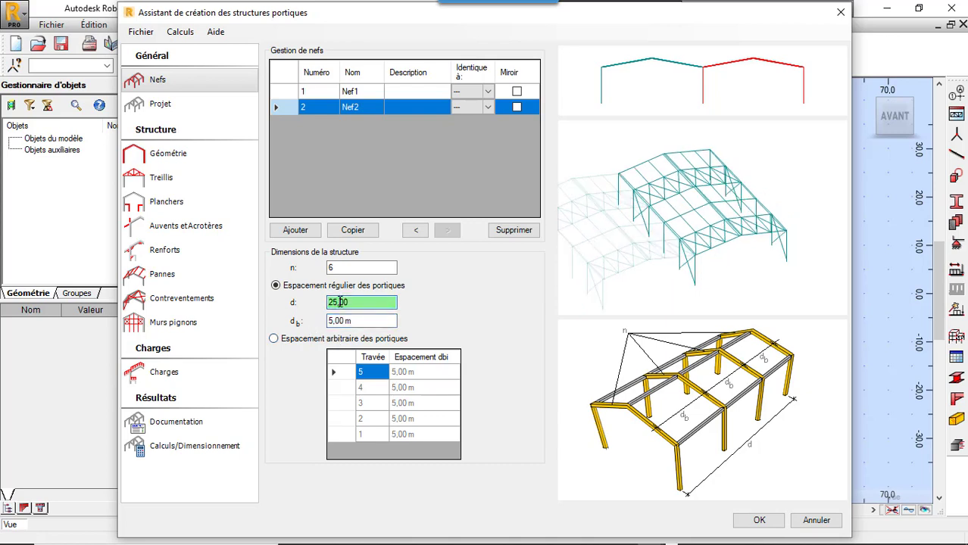
pyautogui.moveTo(331, 321); pyautogui.dragTo(322, 335)
pyautogui.write('6')
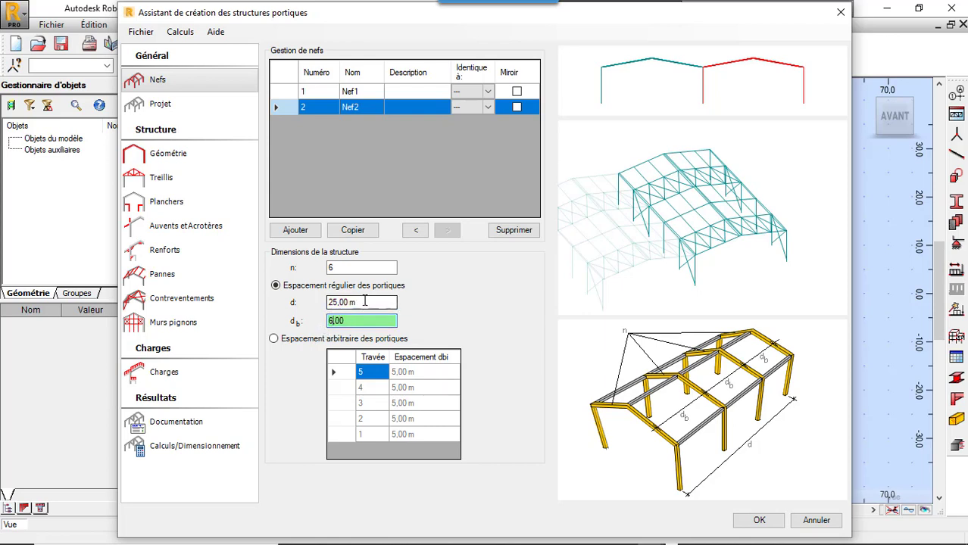
pyautogui.doubleClick(363, 304)
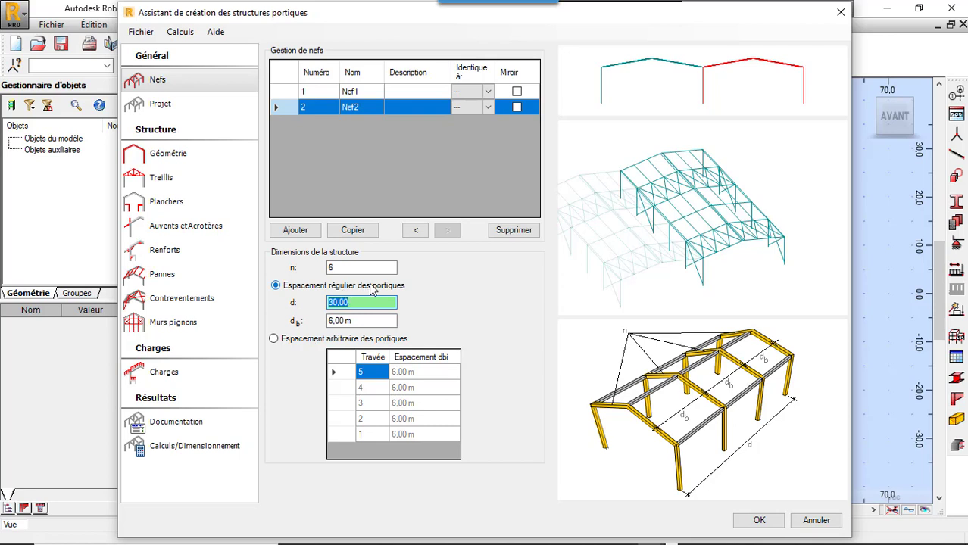
pyautogui.click(274, 339)
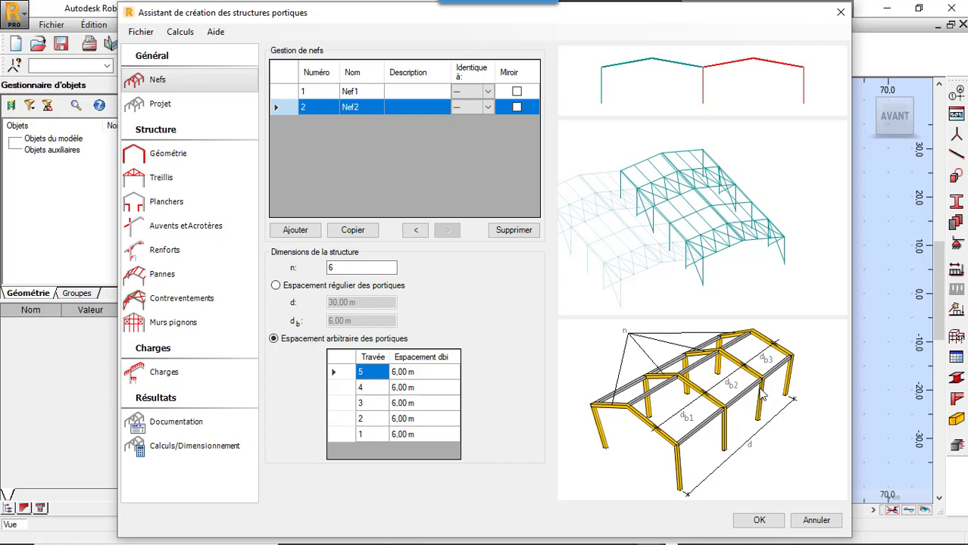
pyautogui.click(276, 287)
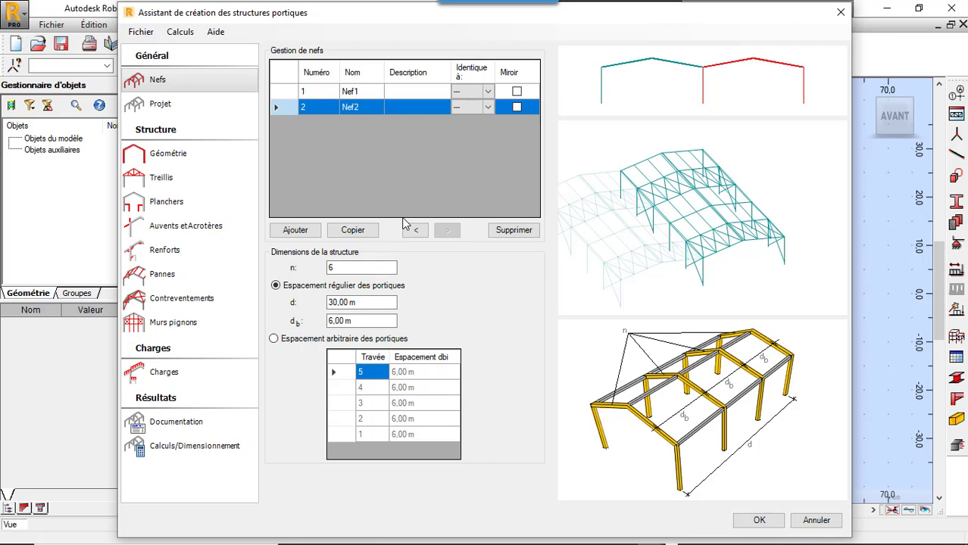
# Step: Examine the project's structure definition and the option for defining materials for all elements
pyautogui.click(199, 110)
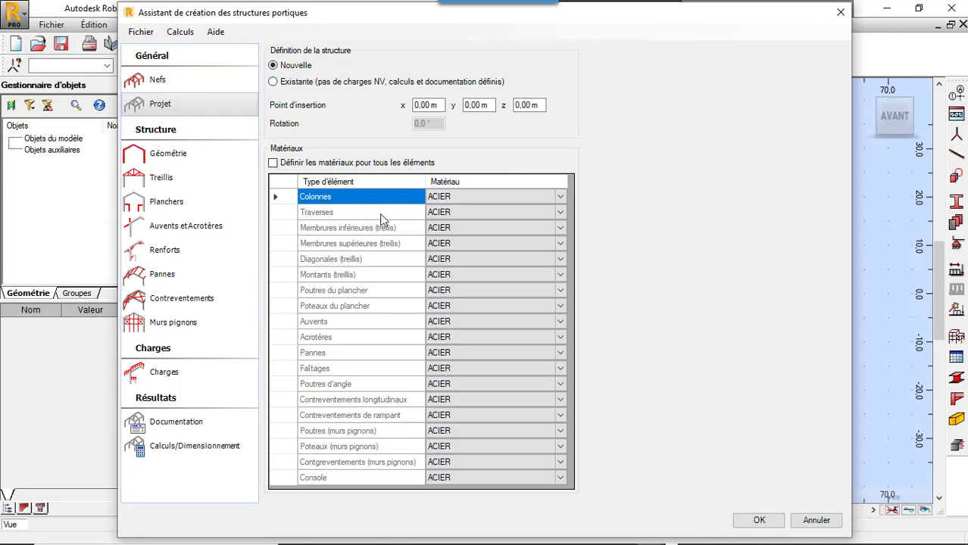
pyautogui.click(273, 163)
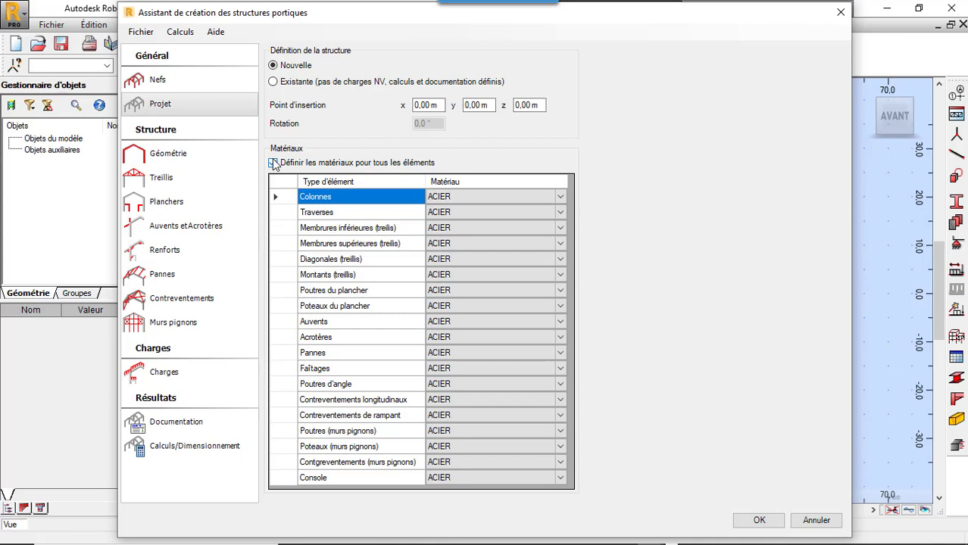
pyautogui.click(273, 162)
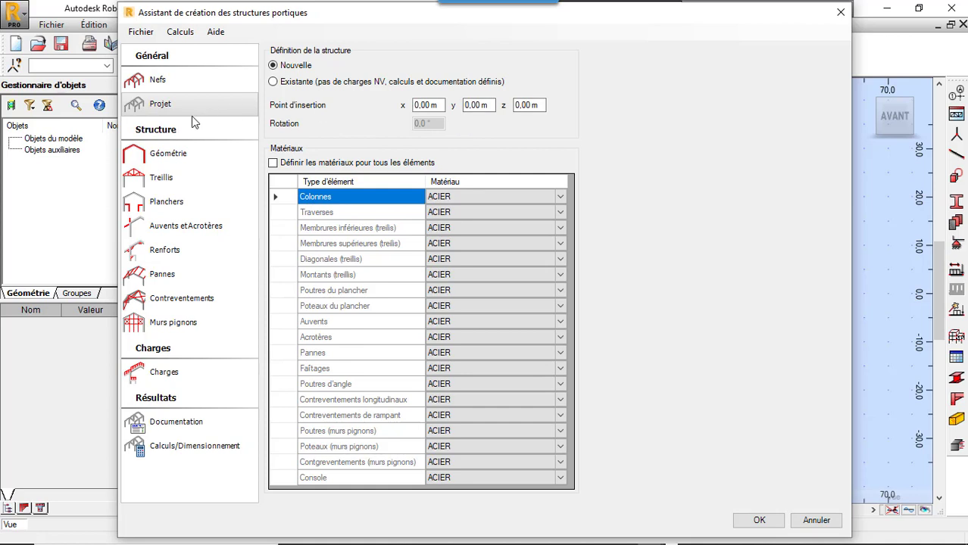
# Step: Give the first nave, Nef1, a single-slope roof in the structure geometry
pyautogui.click(168, 155)
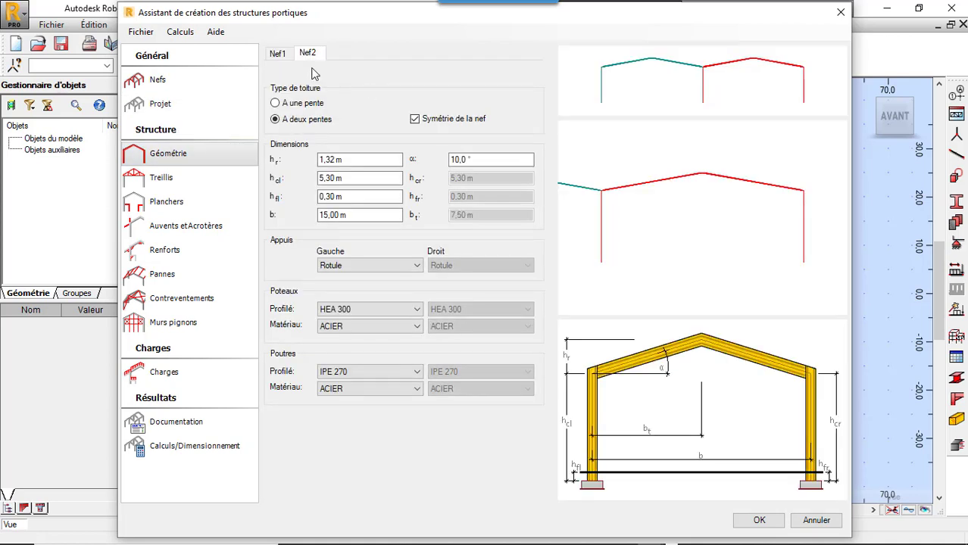
pyautogui.click(279, 55)
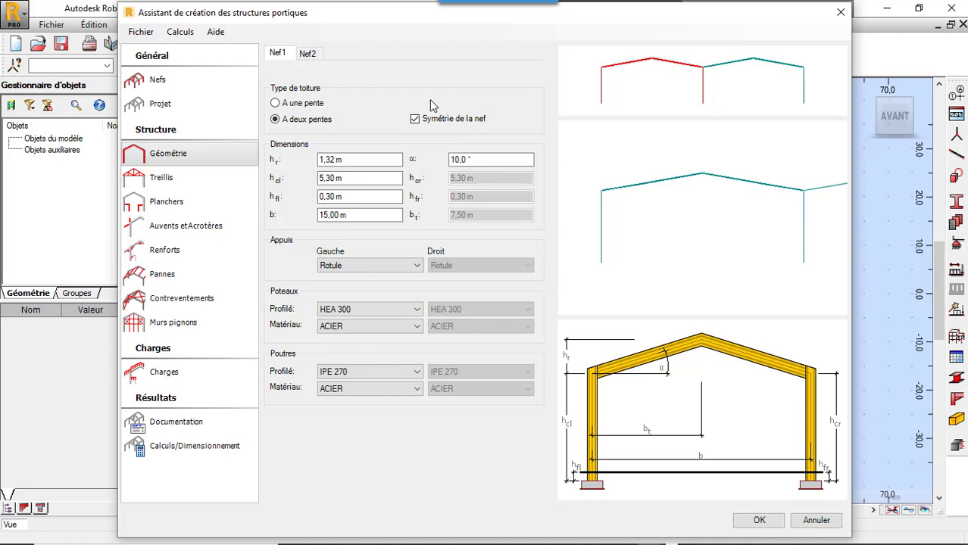
pyautogui.click(276, 104)
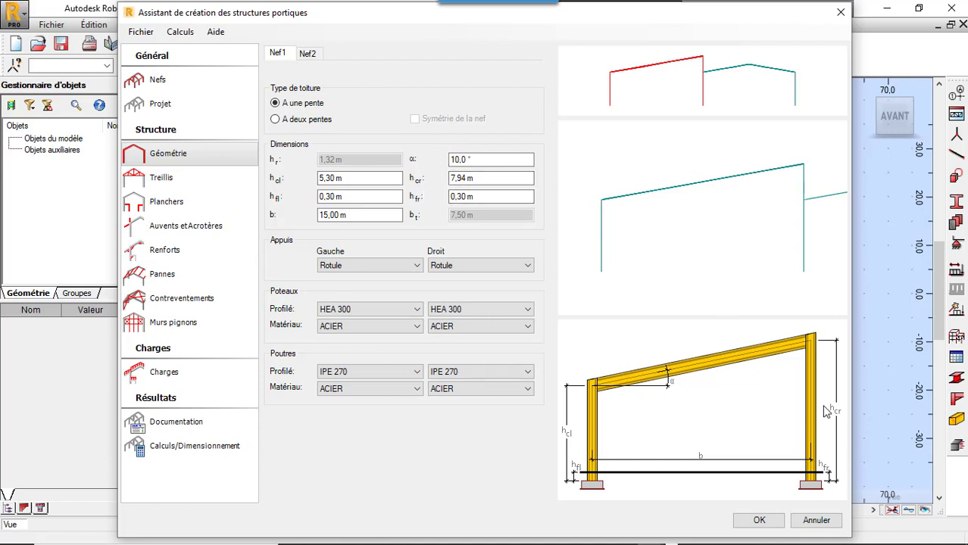
# Step: Try a right column height hcr of 6.94 m on Nef1 and reset the roof slope to 10°
pyautogui.doubleClick(453, 178)
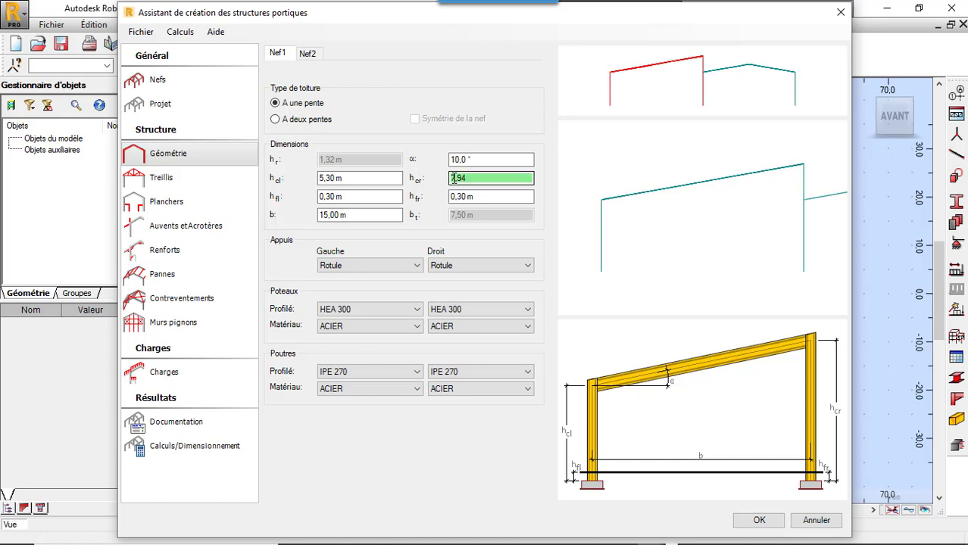
pyautogui.write('6')
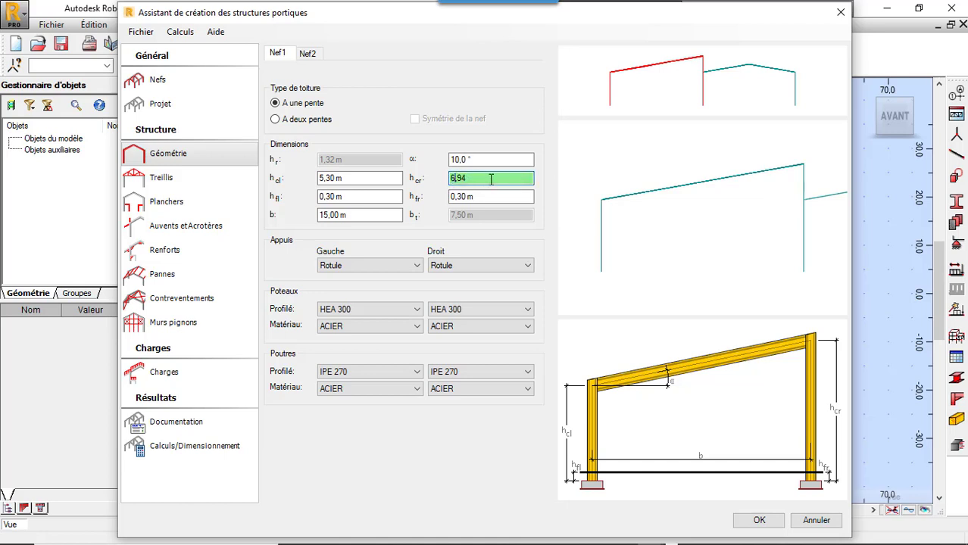
pyautogui.doubleClick(488, 160)
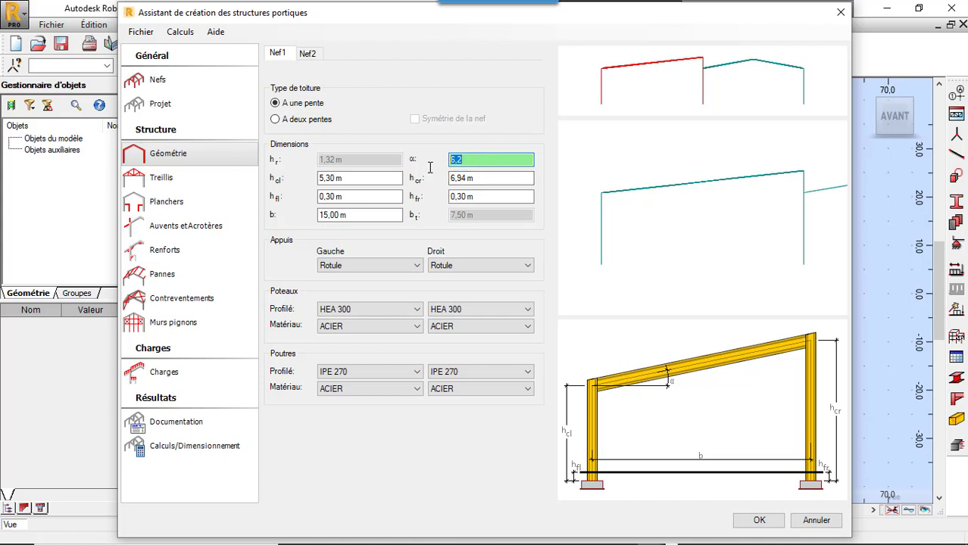
pyautogui.write('10')
pyautogui.click(475, 178)
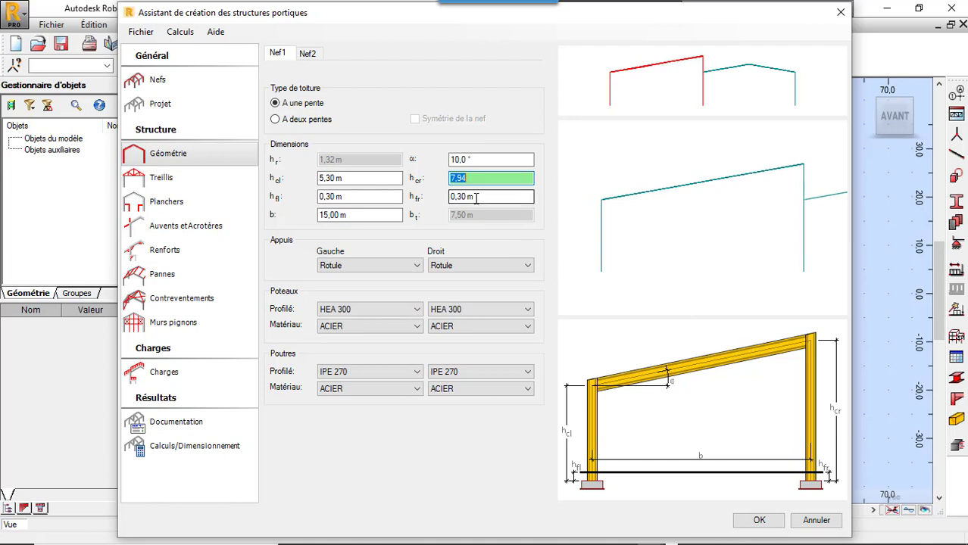
# Step: Set Nef1's left column height hcl to 4.30 m and its roof slope to 10°
pyautogui.click(322, 180)
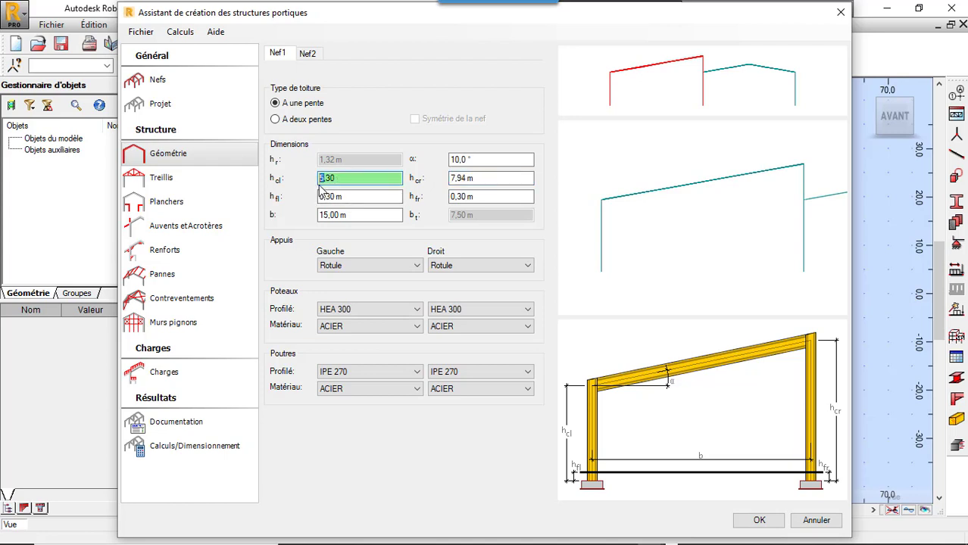
pyautogui.write('4')
pyautogui.click(459, 179)
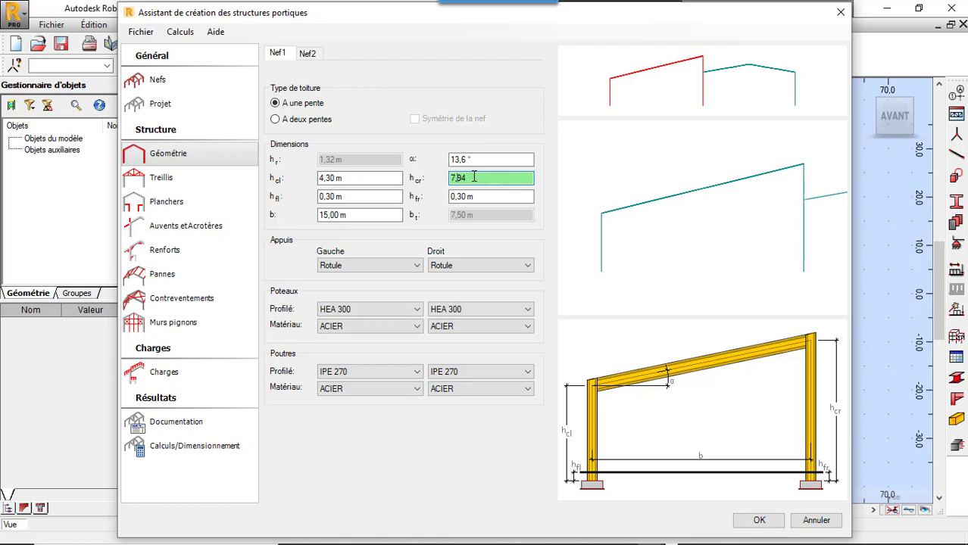
pyautogui.moveTo(474, 160); pyautogui.dragTo(404, 160)
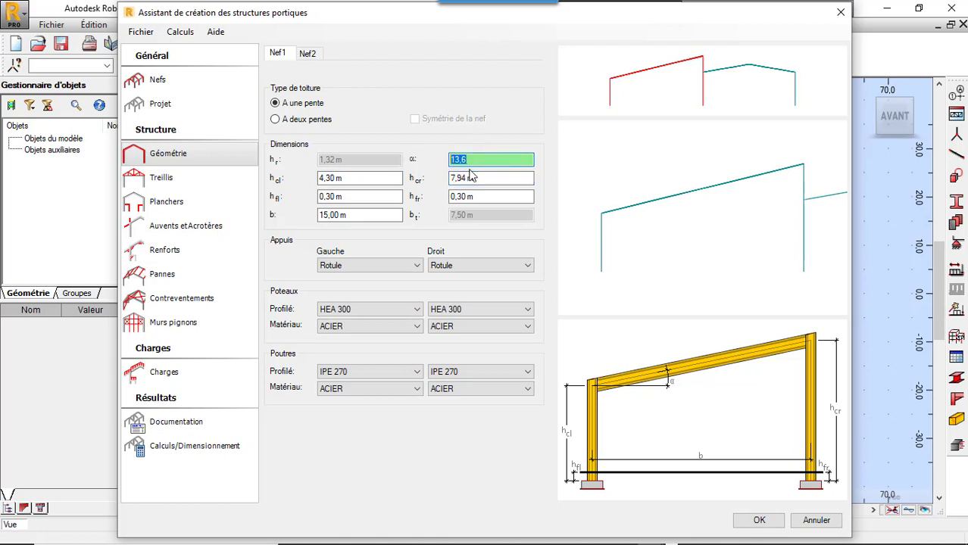
pyautogui.write('10')
pyautogui.click(494, 182)
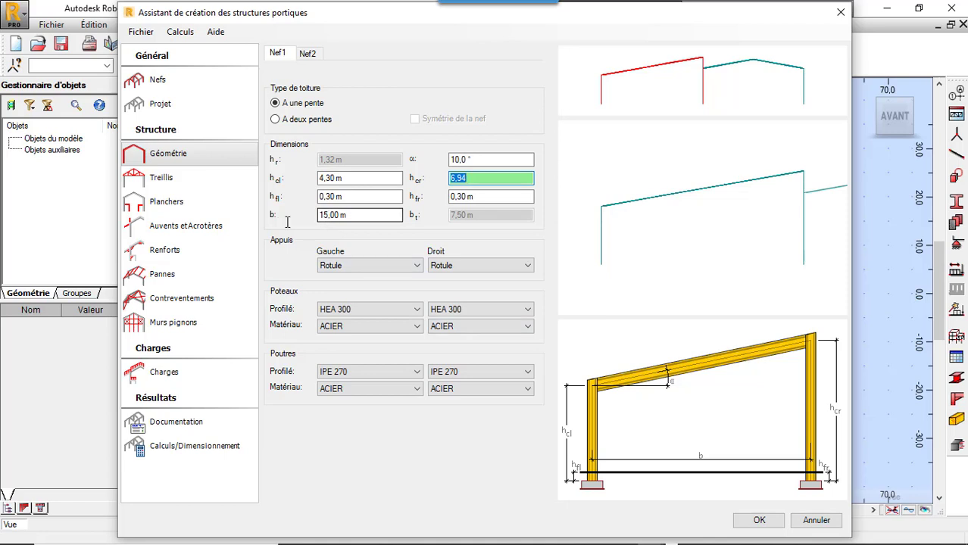
# Step: Set Nef1's span b to 10 m
pyautogui.press('Tab')
pyautogui.write('10')
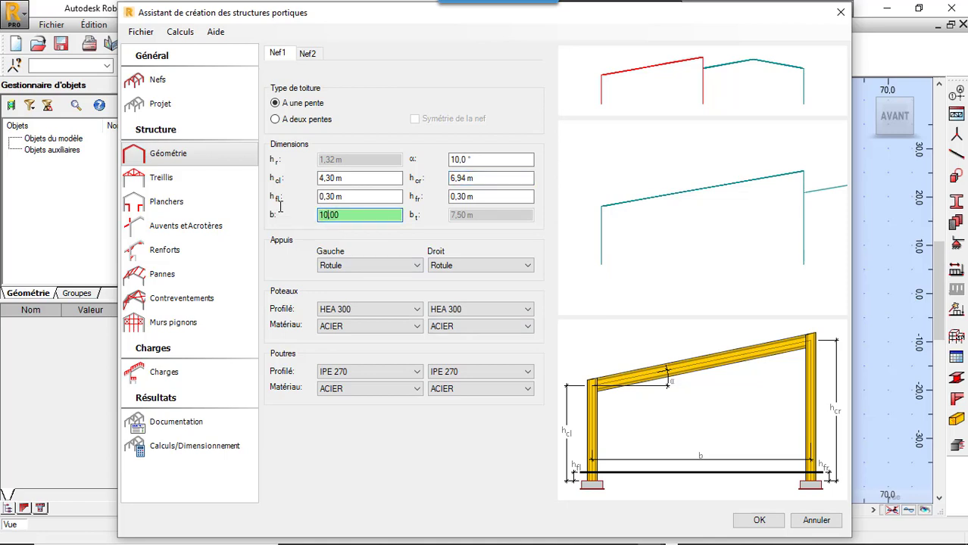
pyautogui.press('Return')
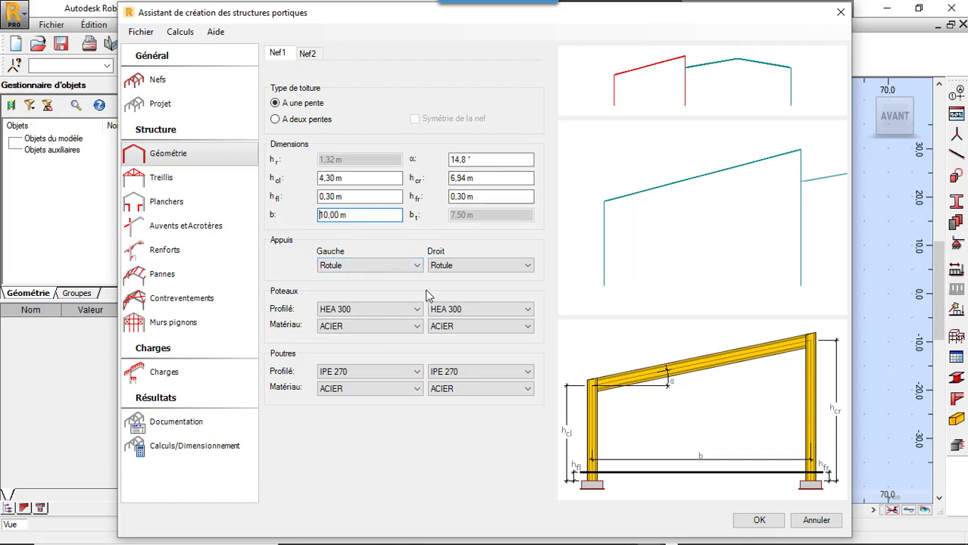
# Step: Set both the left and right supports of Nef1 to Encastrement
pyautogui.click(419, 265)
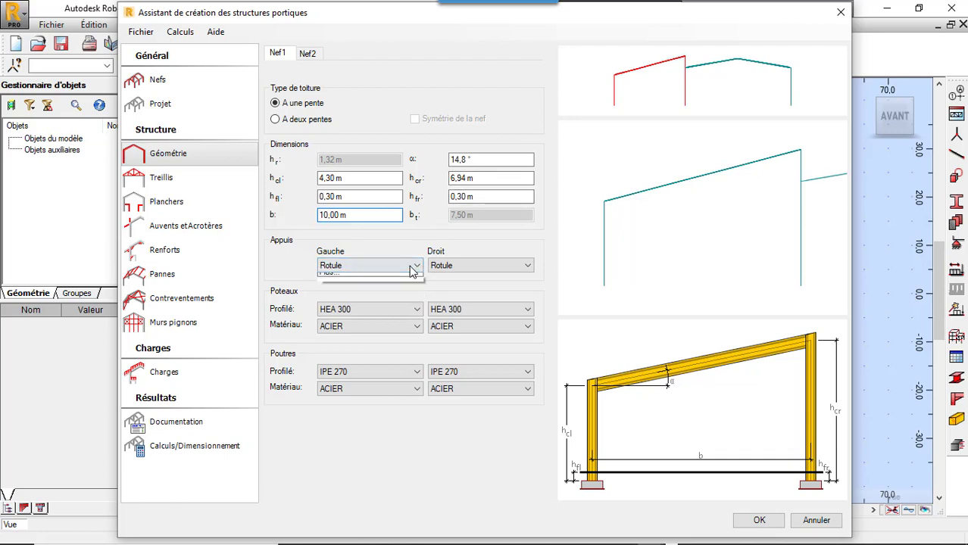
pyautogui.click(395, 267)
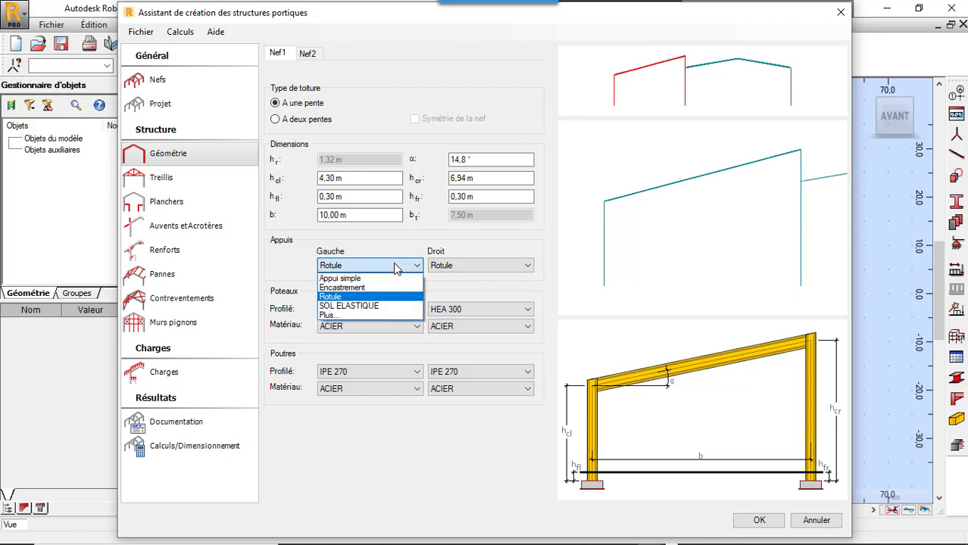
pyautogui.click(376, 288)
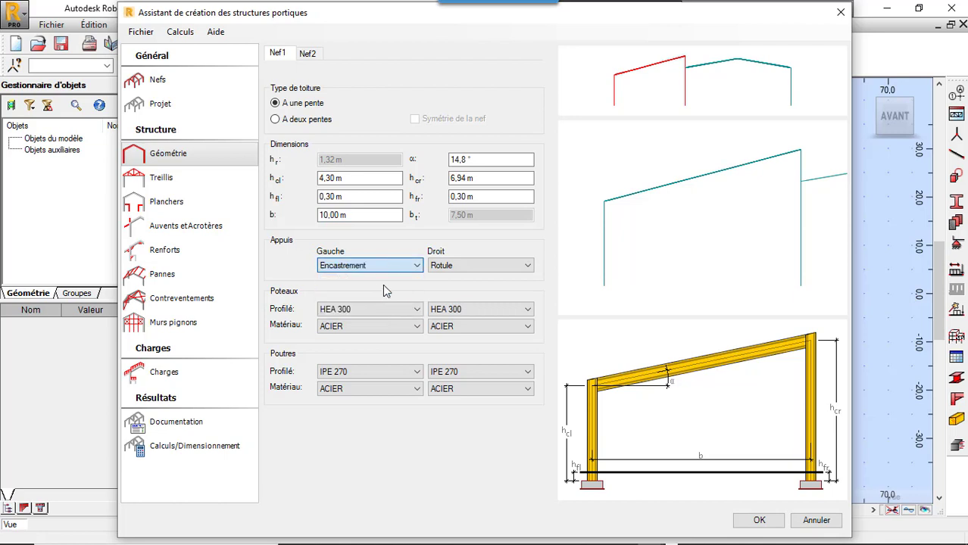
pyautogui.click(456, 270)
pyautogui.click(458, 288)
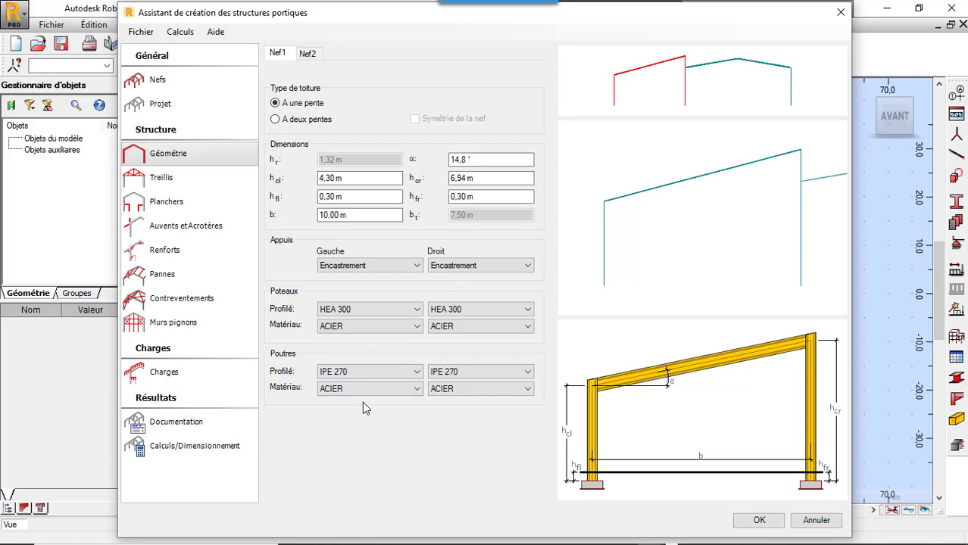
# Step: Give the second nave, Nef2, the first trapezoidal lattice type among the available trusses
pyautogui.click(190, 178)
pyautogui.click(156, 154)
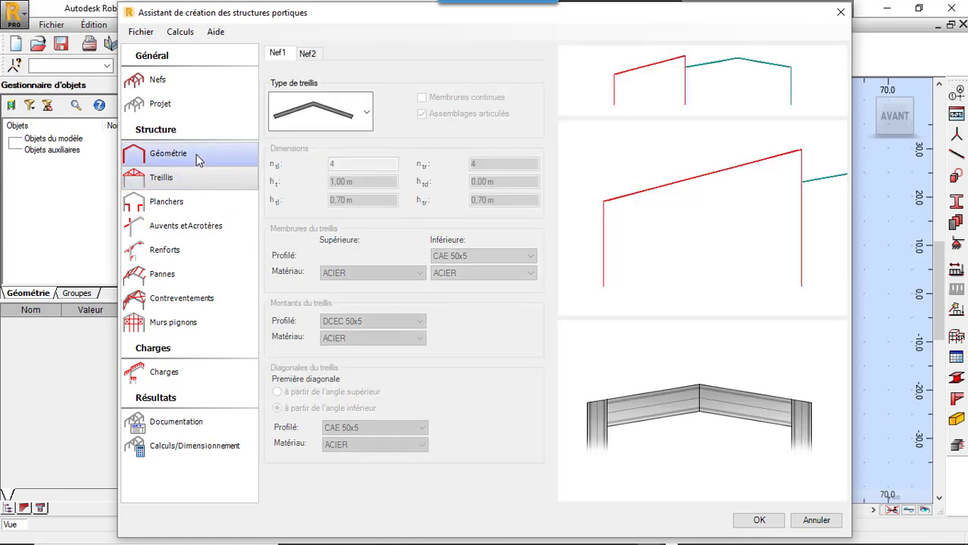
pyautogui.click(309, 55)
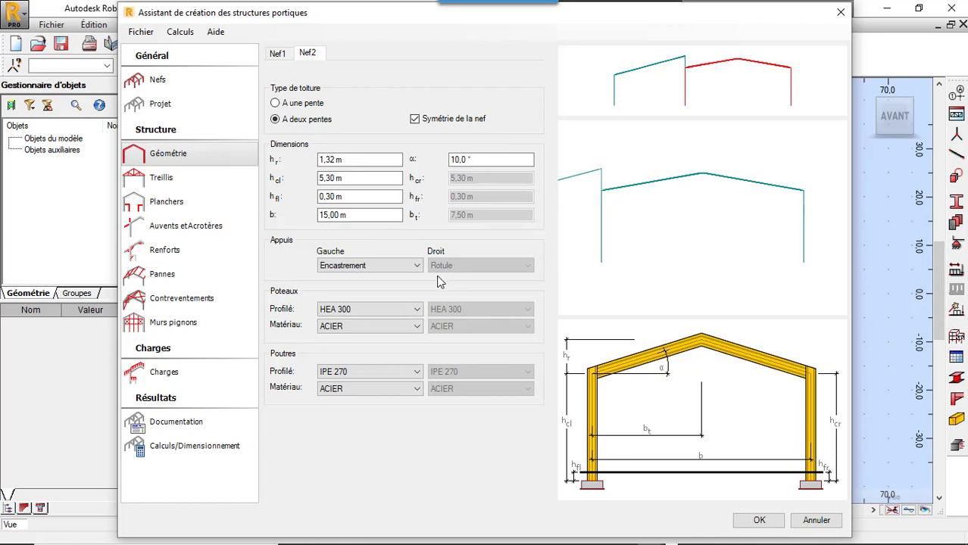
pyautogui.click(208, 183)
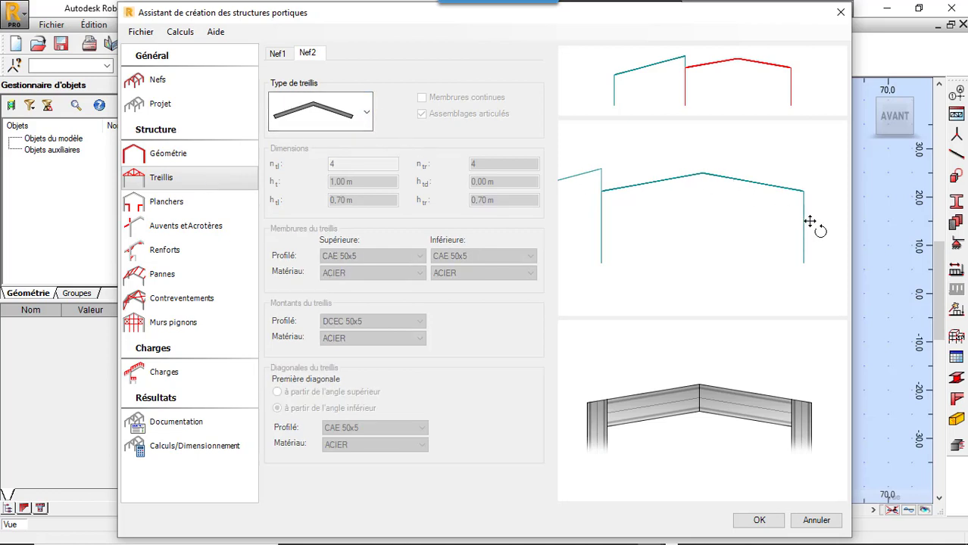
pyautogui.click(365, 113)
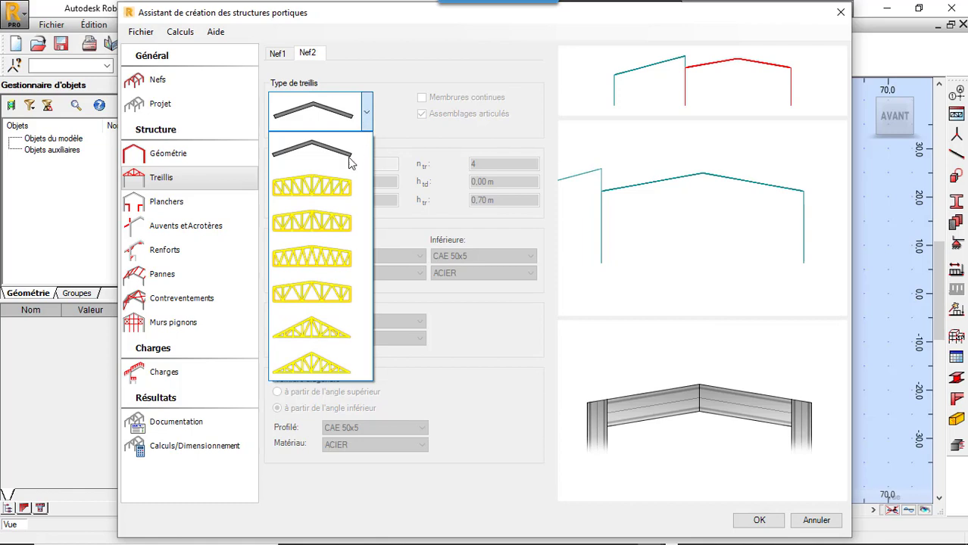
pyautogui.click(342, 187)
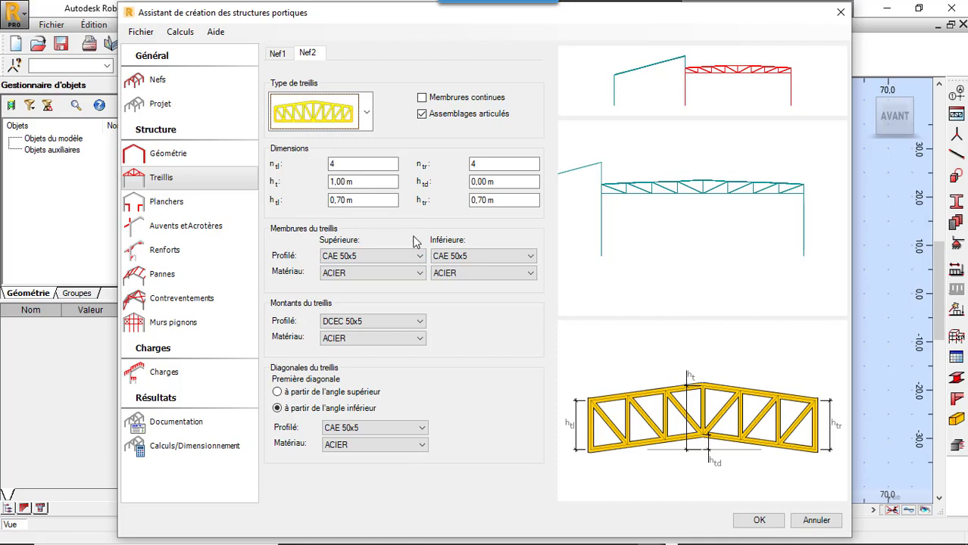
# Step: Add the OTUA angle section CAE 75x10 to the profiles available for the truss's upper chord
pyautogui.click(415, 257)
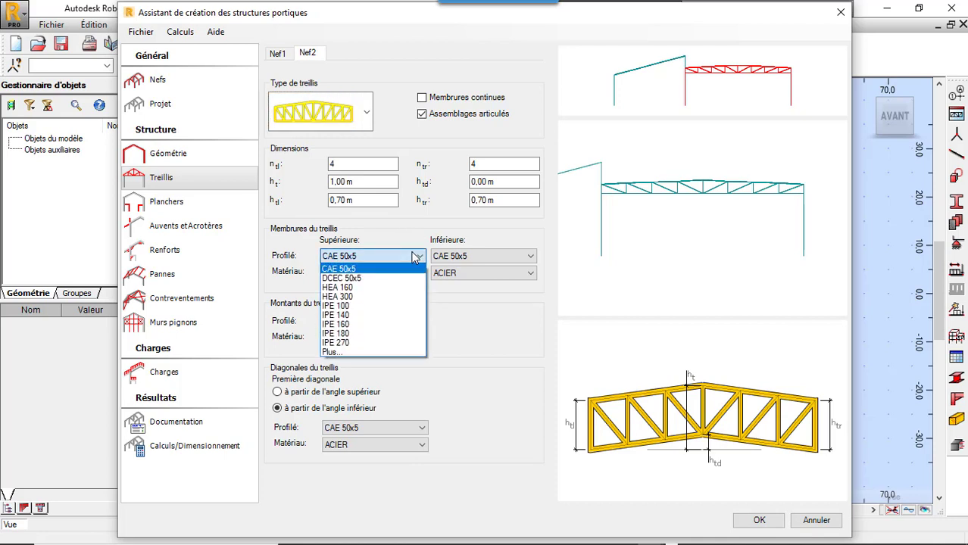
pyautogui.click(416, 258)
pyautogui.click(415, 257)
pyautogui.click(381, 353)
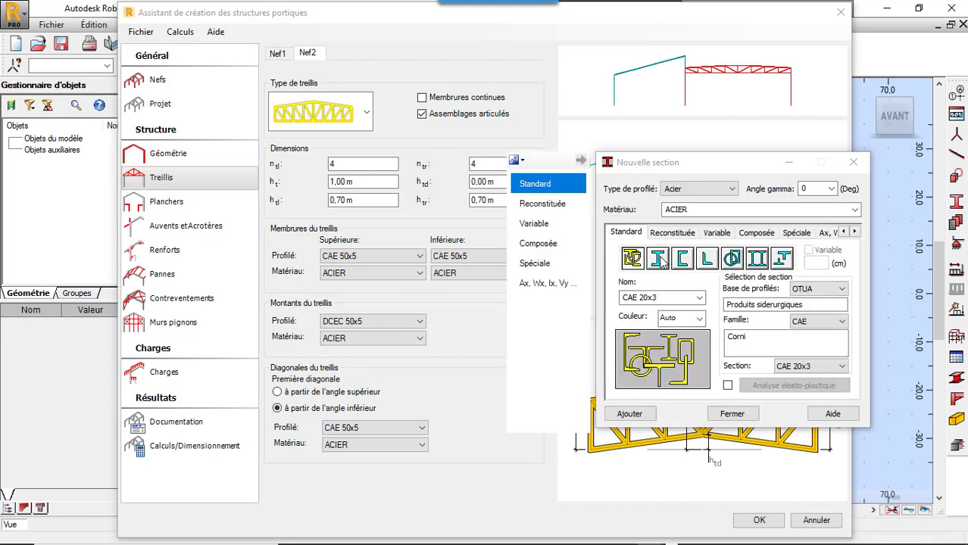
pyautogui.click(706, 259)
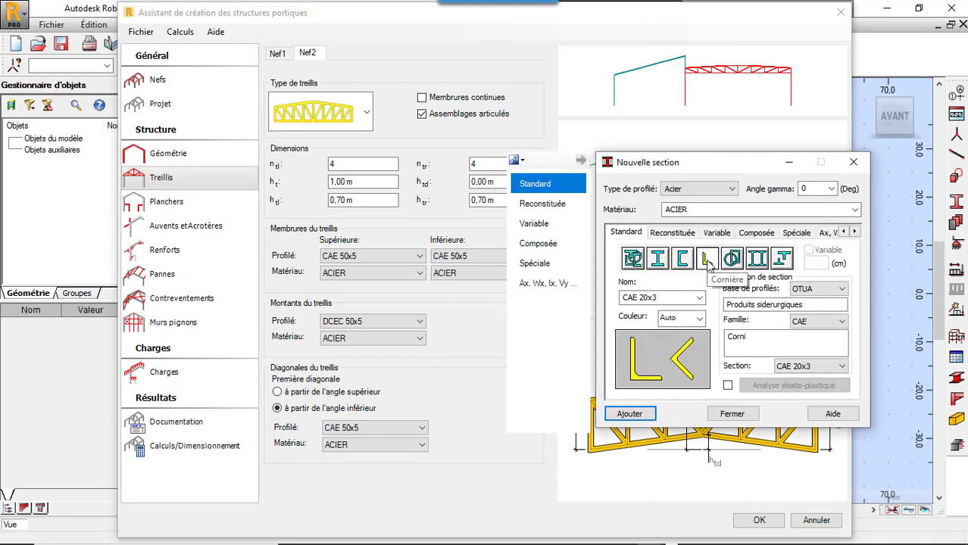
pyautogui.click(841, 365)
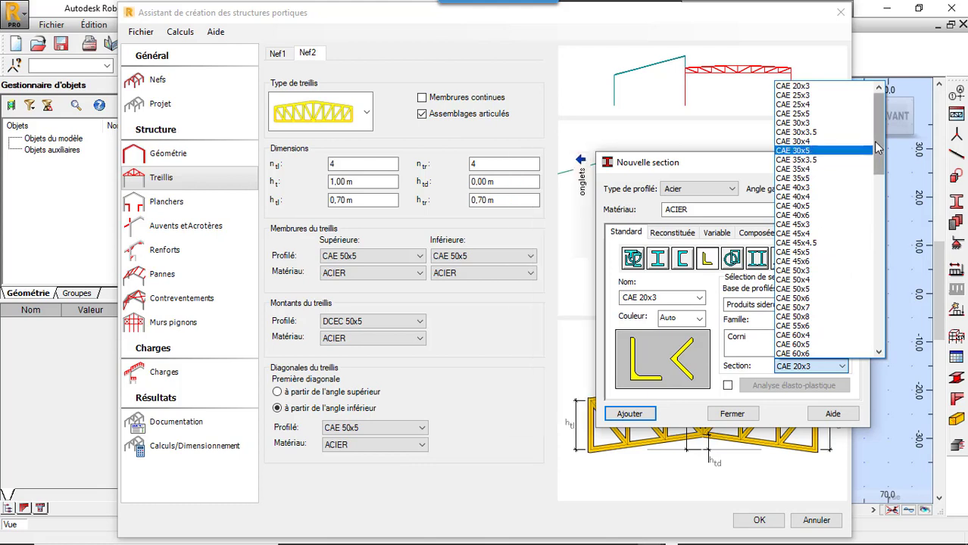
pyautogui.moveTo(874, 141); pyautogui.dragTo(876, 251)
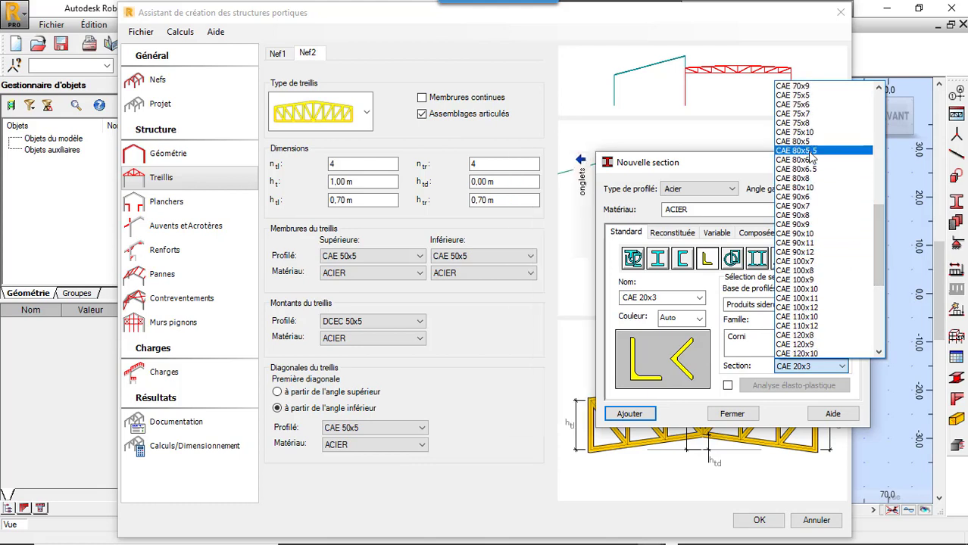
pyautogui.click(807, 132)
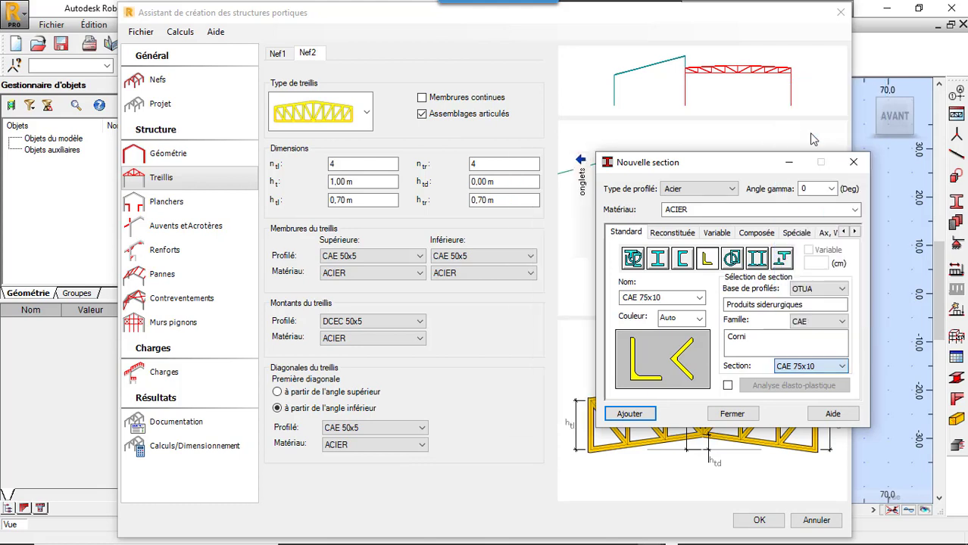
pyautogui.click(630, 414)
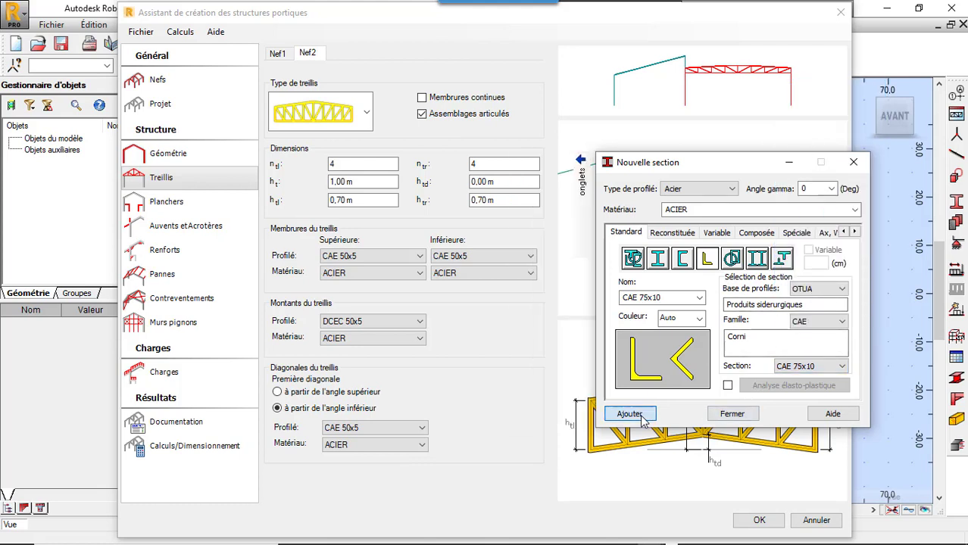
pyautogui.click(732, 414)
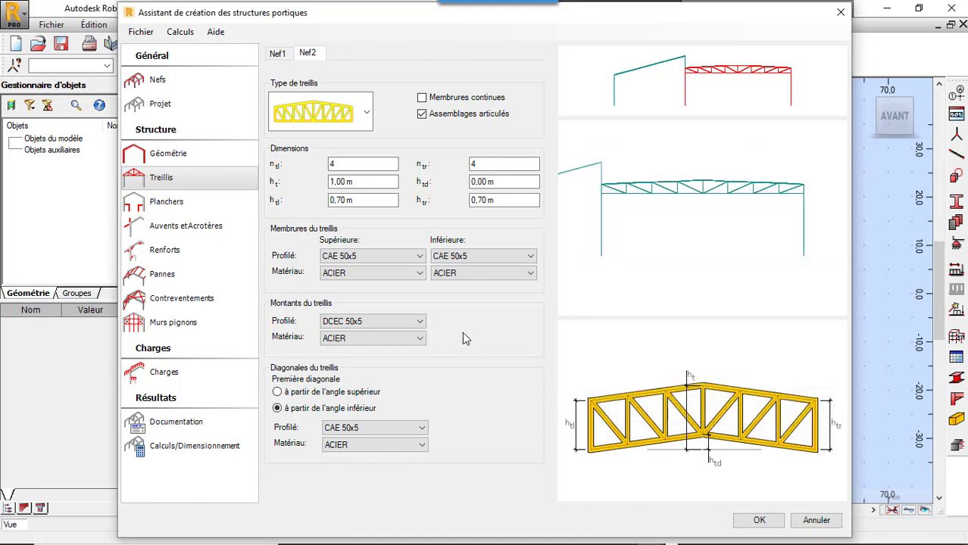
# Step: Assign the CAE 75x10 profile to the upper and lower chords of Nef2's truss
pyautogui.click(418, 257)
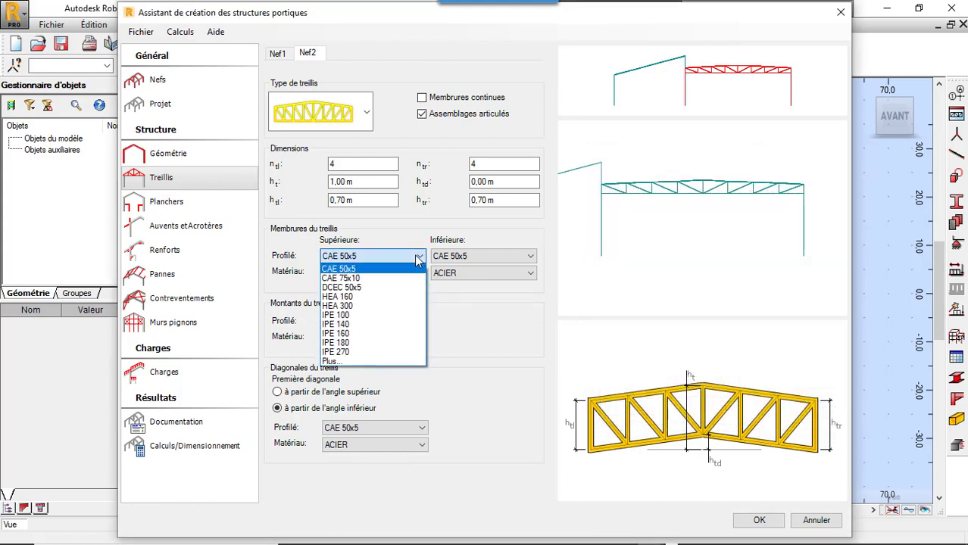
pyautogui.click(404, 278)
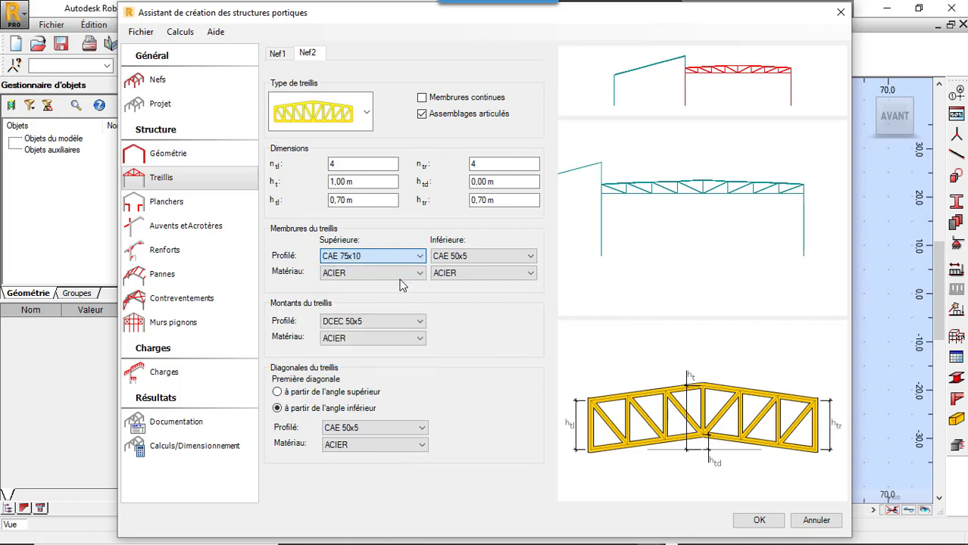
pyautogui.click(487, 258)
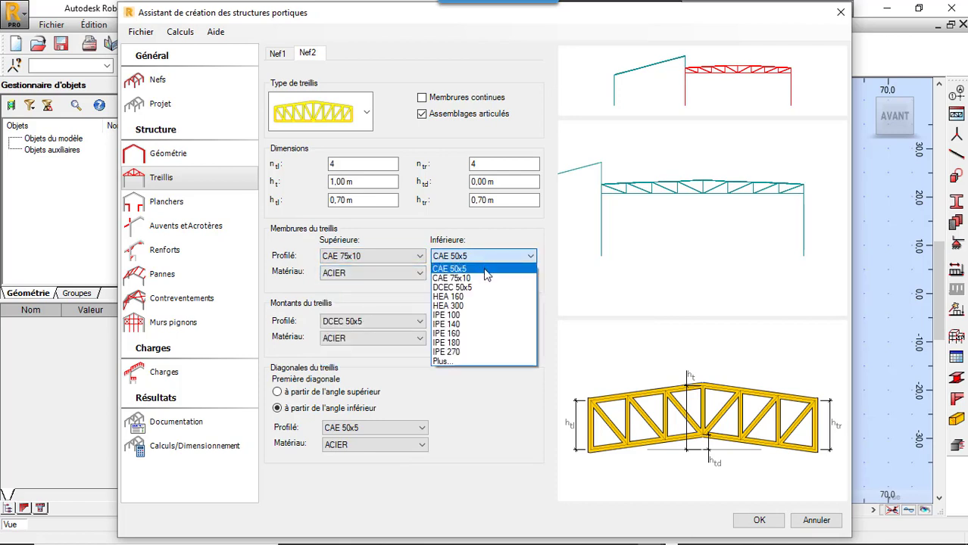
pyautogui.click(485, 278)
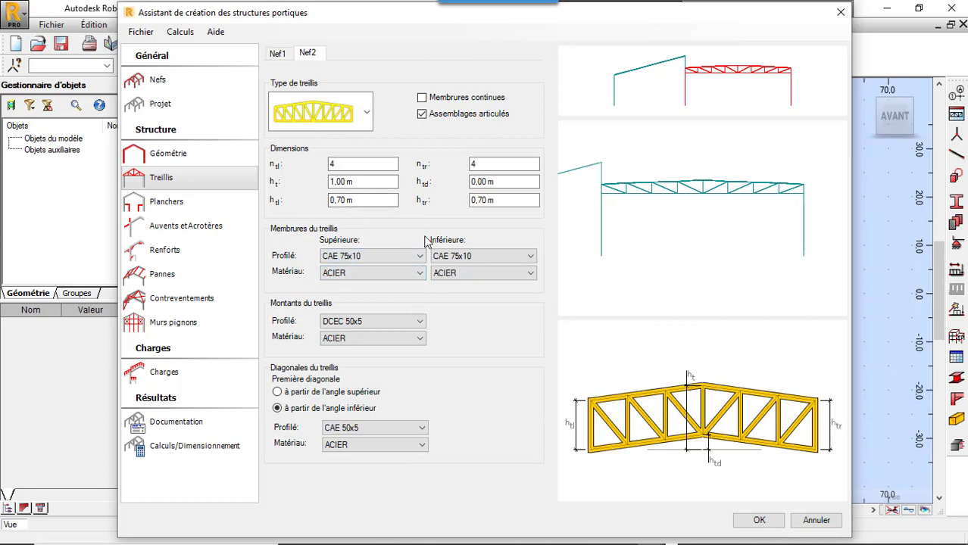
# Step: Add a floor spanning the entire nave to Nef1
pyautogui.click(278, 54)
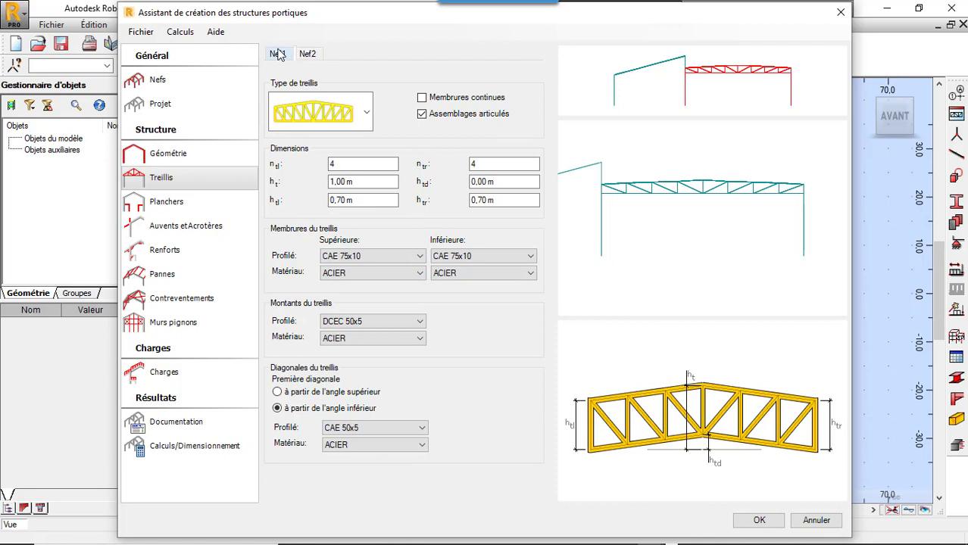
pyautogui.click(278, 54)
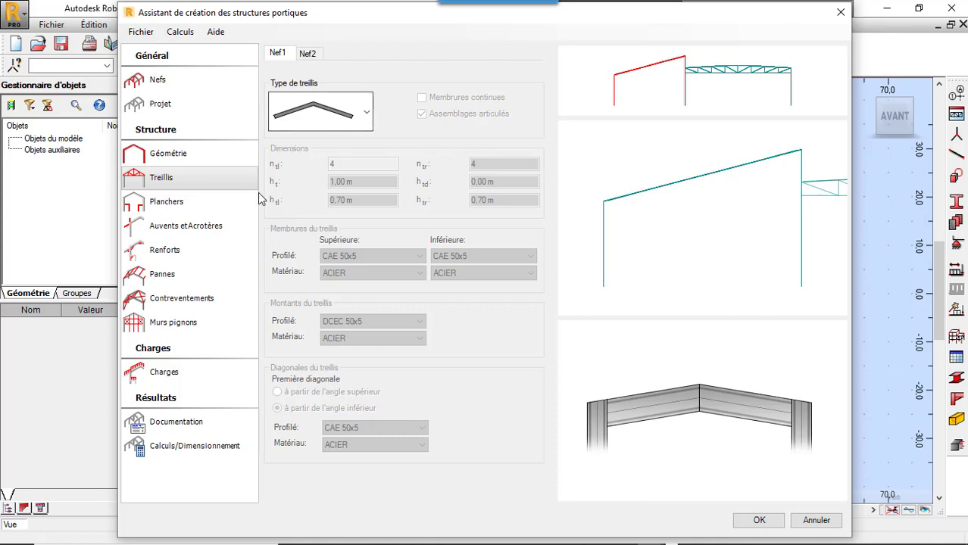
pyautogui.click(210, 214)
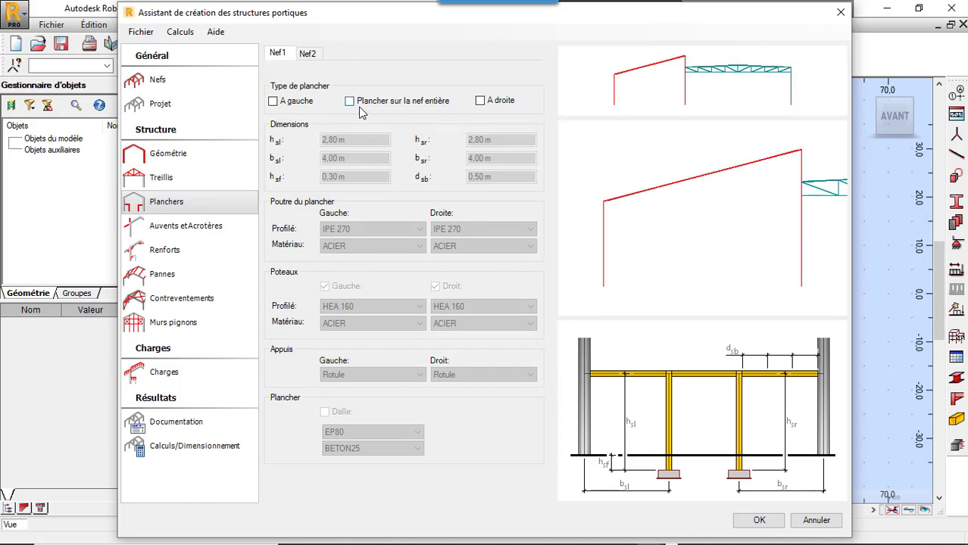
pyautogui.click(351, 102)
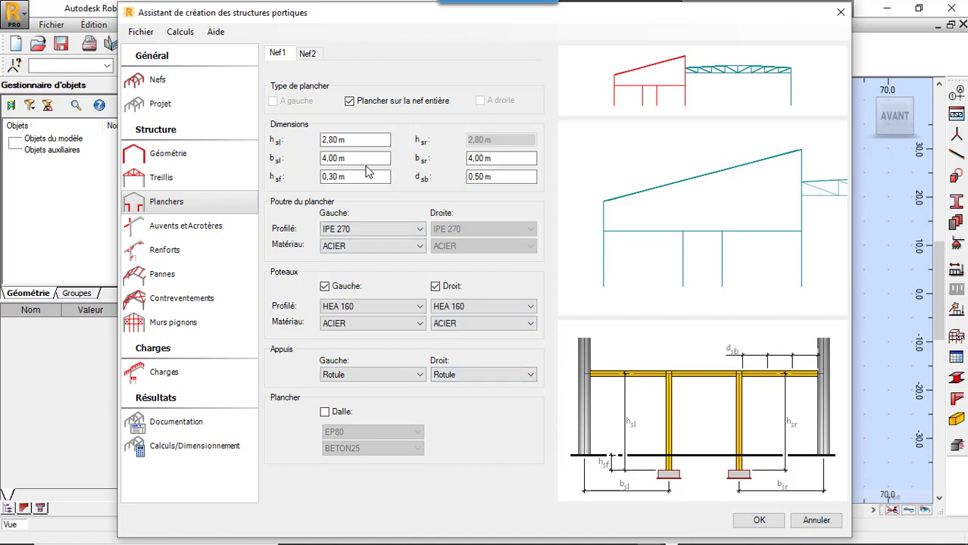
# Step: Set Nef1's floor post distances bsl and bsr to 3 m each
pyautogui.click(342, 159)
pyautogui.doubleClick(326, 159)
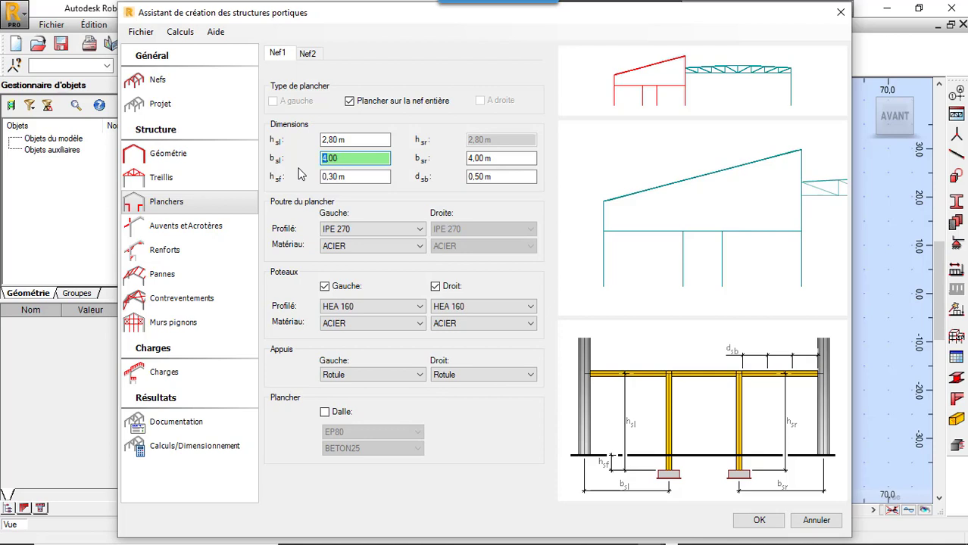
pyautogui.write('3')
pyautogui.click(357, 177)
pyautogui.doubleClick(356, 177)
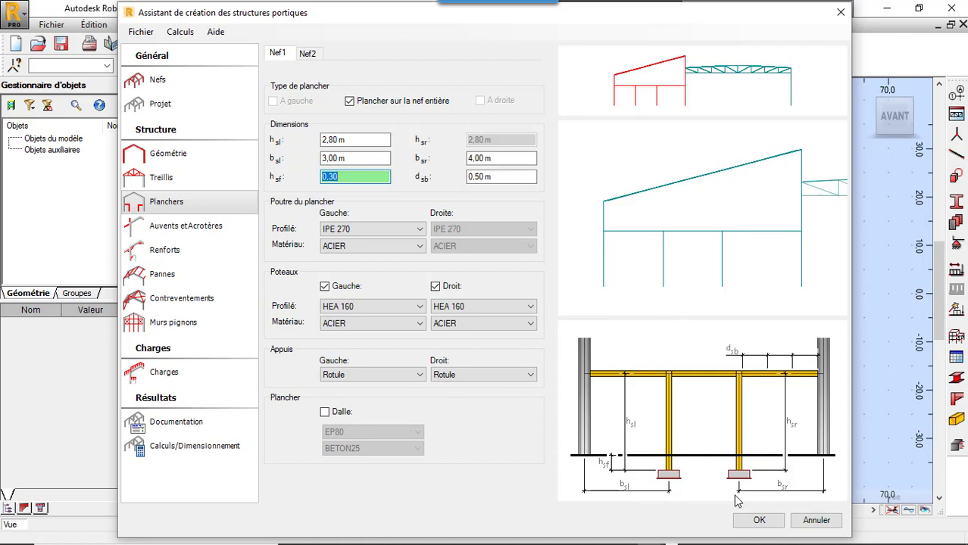
pyautogui.click(469, 160)
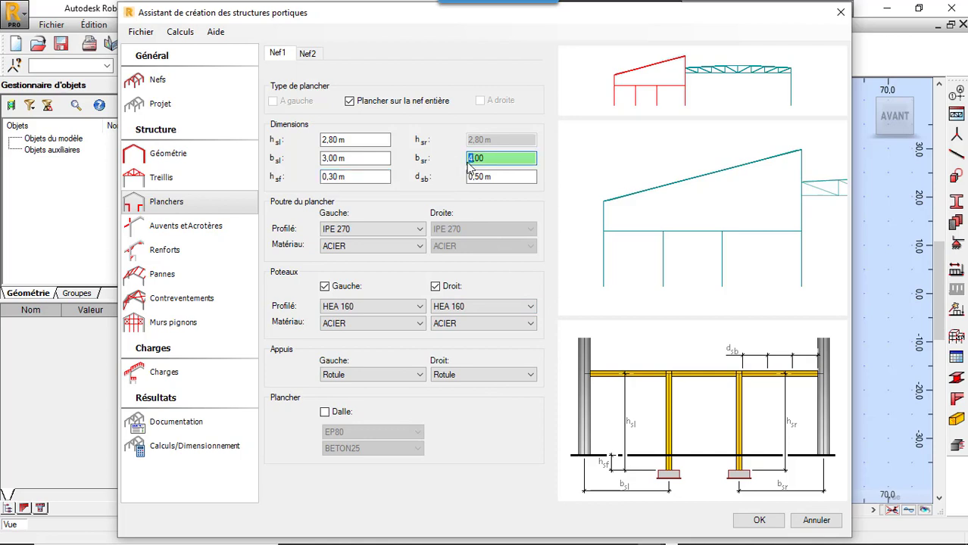
pyautogui.write('3')
pyautogui.click(481, 178)
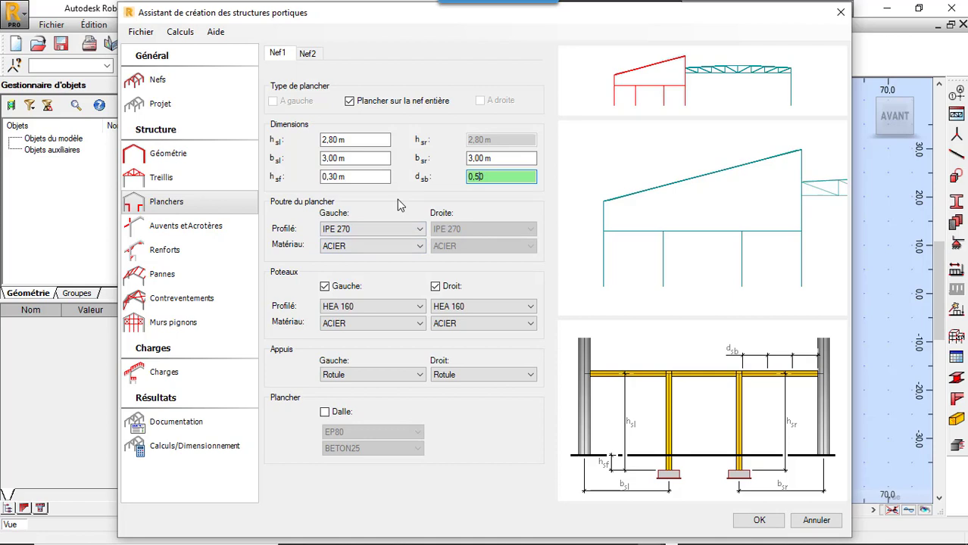
pyautogui.click(408, 309)
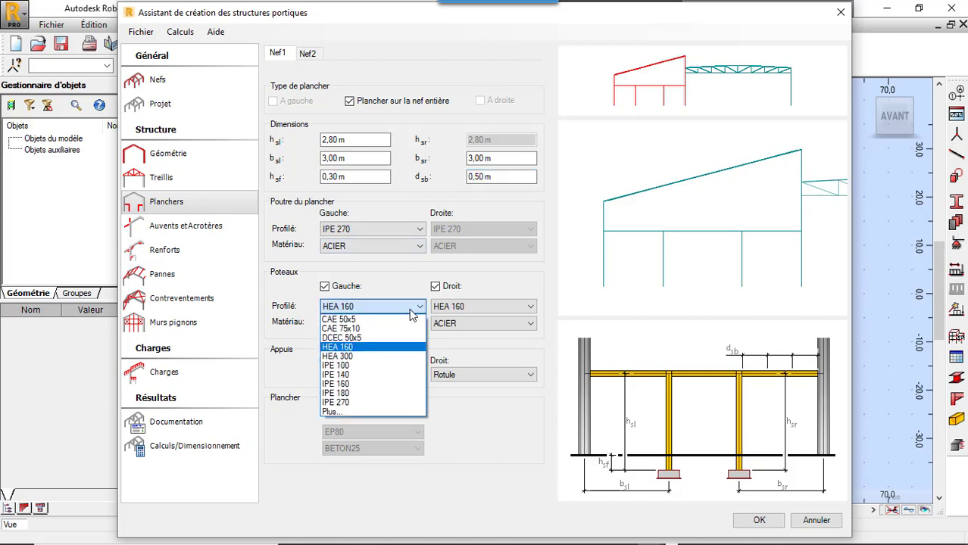
pyautogui.click(407, 265)
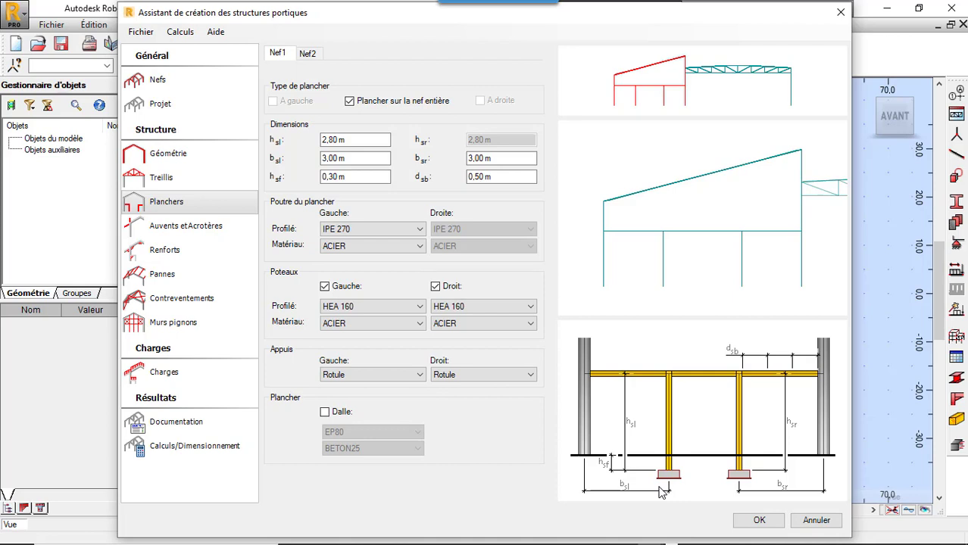
# Step: Add a slab to Nef1's floor, using a newly defined uniform 15 cm thickness, EP15, in BETON25
pyautogui.click(327, 413)
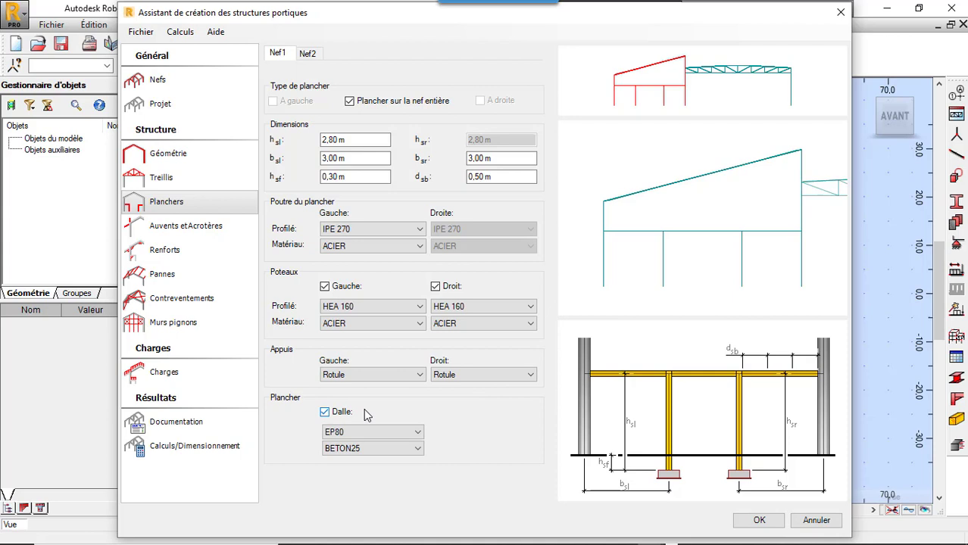
pyautogui.click(416, 433)
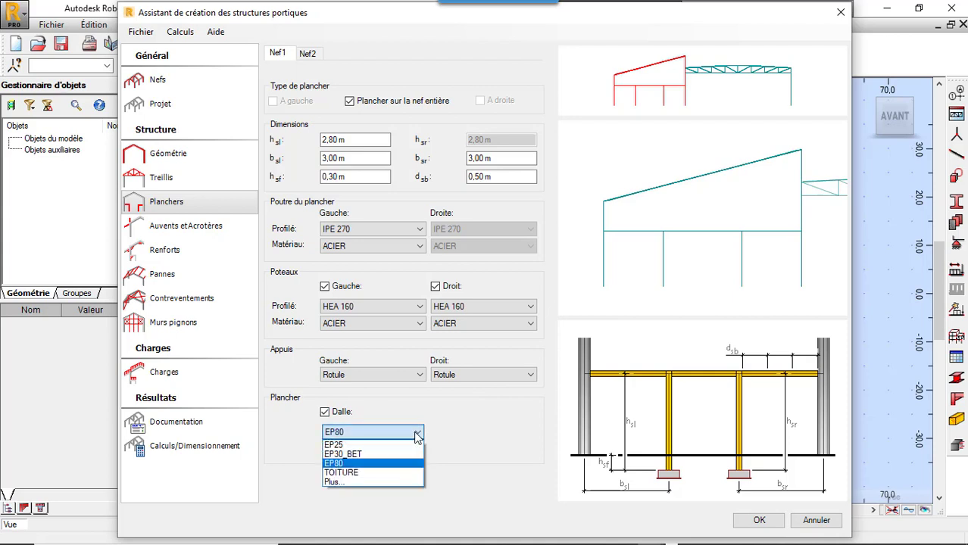
pyautogui.click(387, 483)
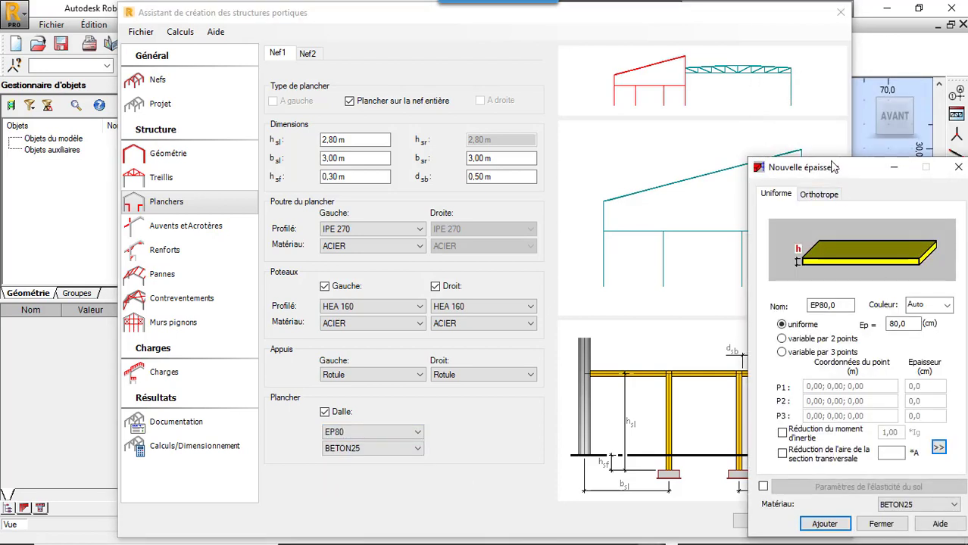
pyautogui.moveTo(834, 168); pyautogui.dragTo(335, 100)
pyautogui.doubleClick(421, 258)
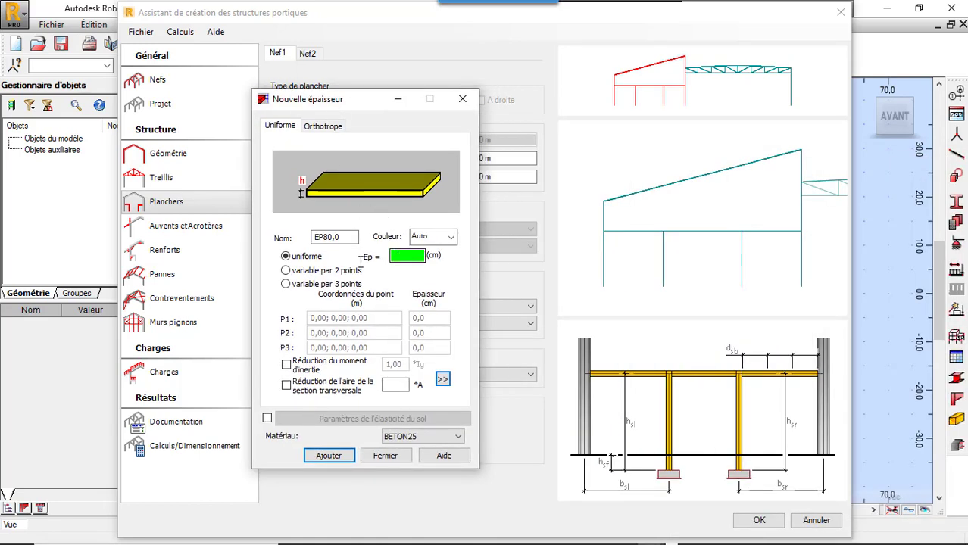
pyautogui.write('15')
pyautogui.click(329, 461)
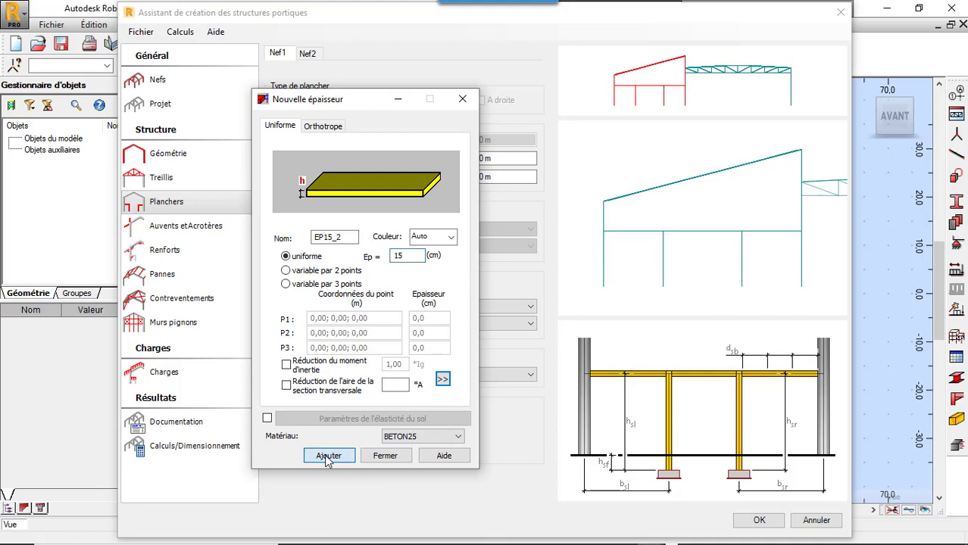
pyautogui.click(378, 460)
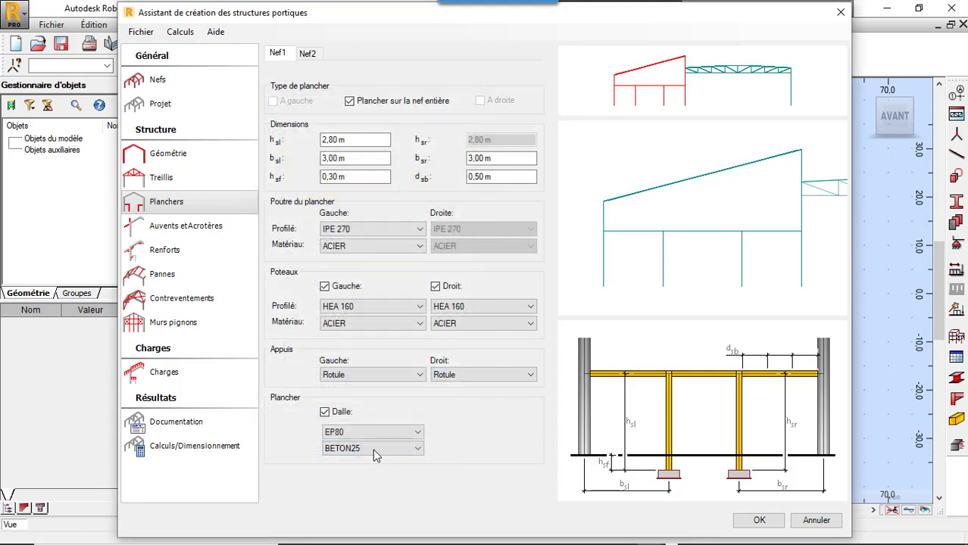
pyautogui.click(362, 435)
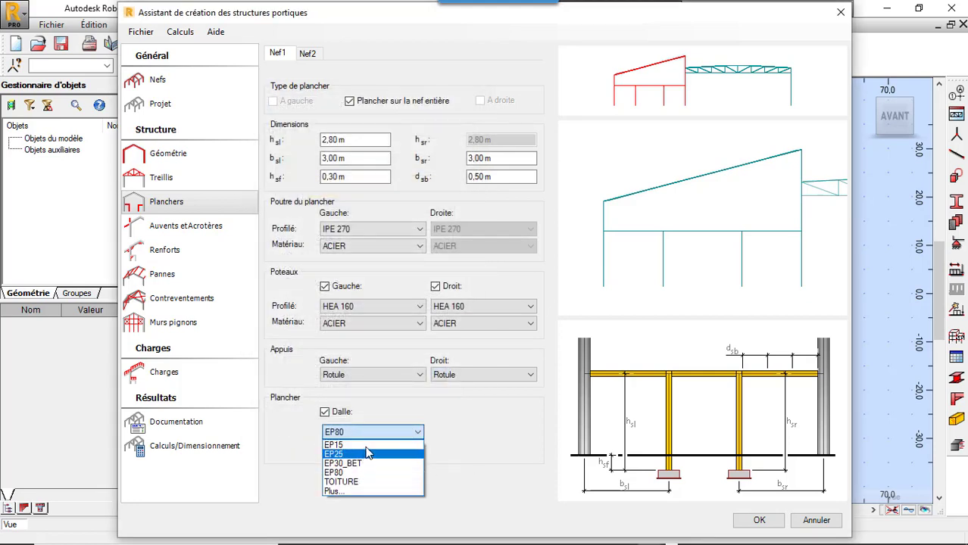
pyautogui.click(363, 446)
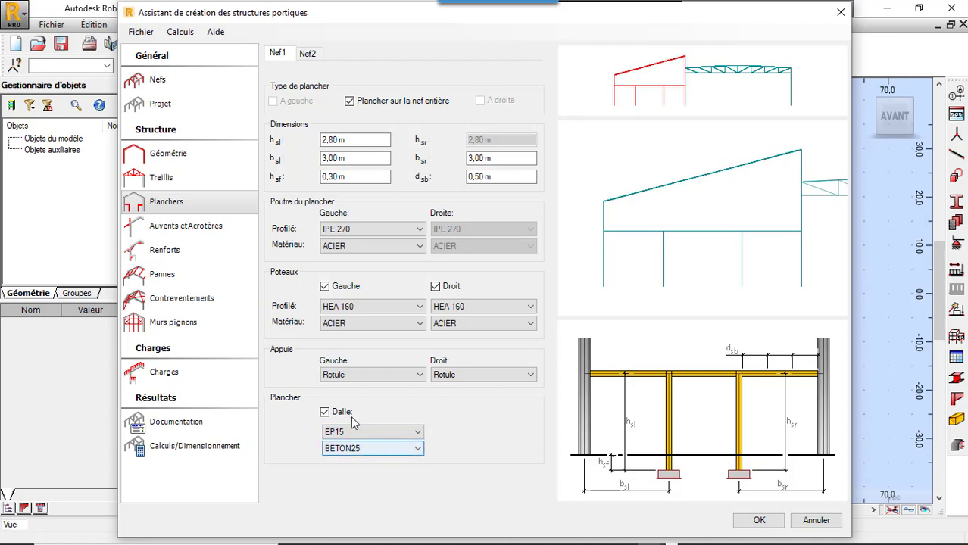
# Step: Add a canopy on the right side of Nef2, leaving Nef1 without canopies
pyautogui.click(174, 237)
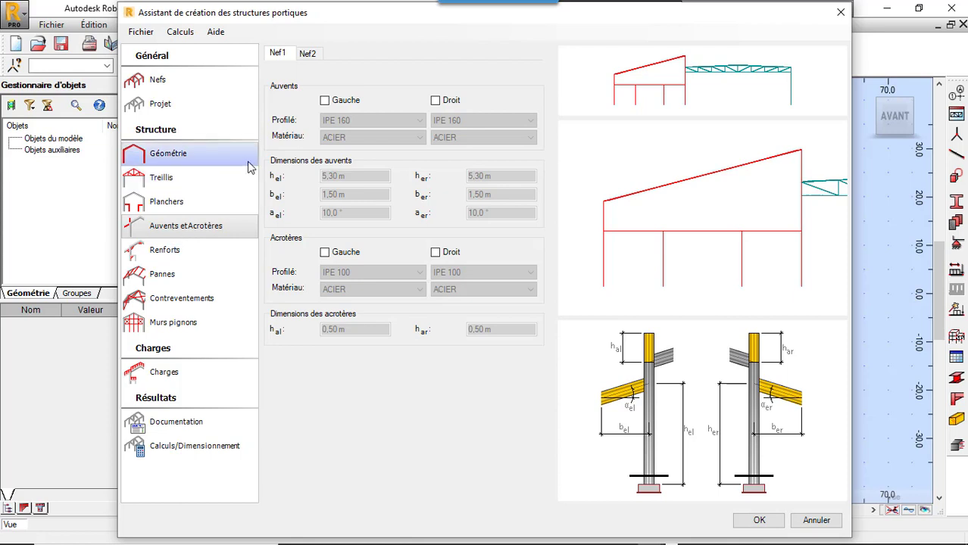
pyautogui.click(326, 102)
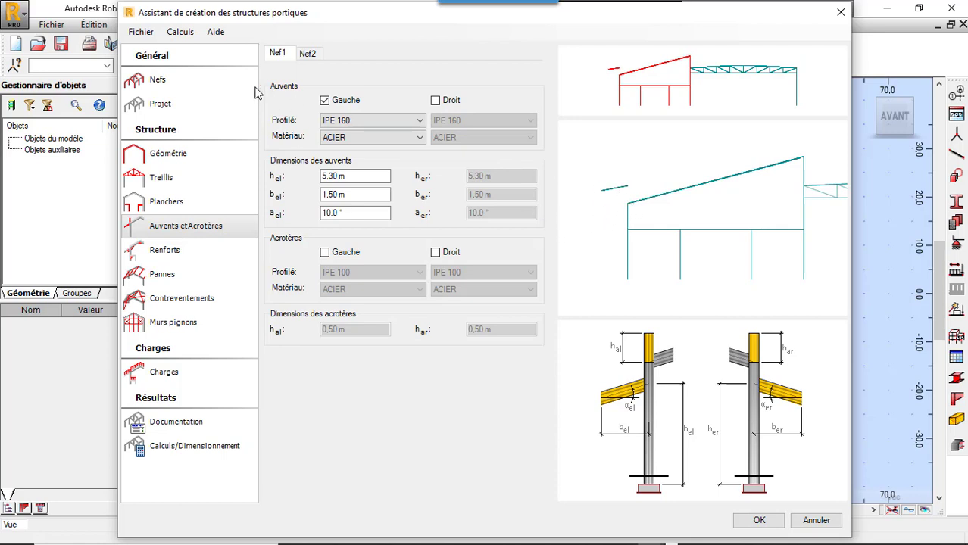
pyautogui.click(324, 101)
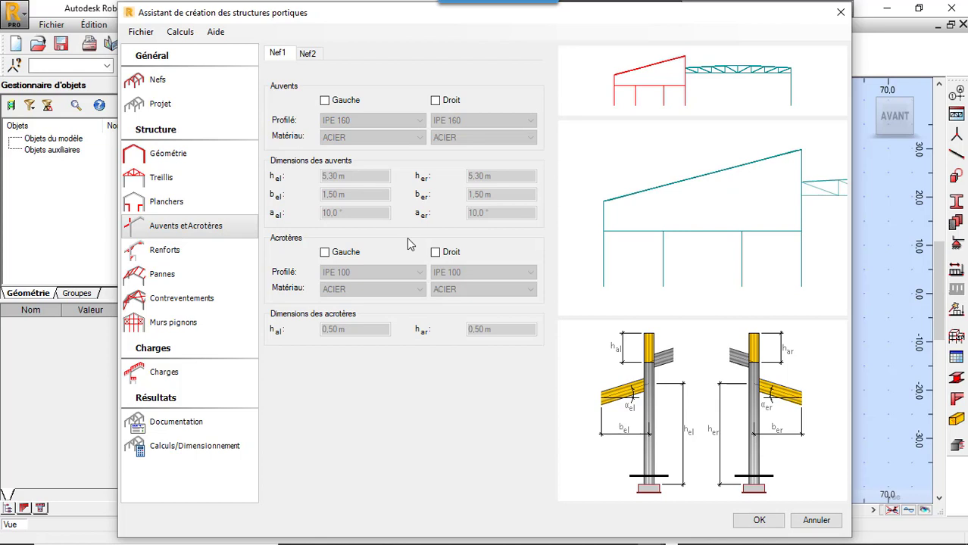
pyautogui.click(307, 59)
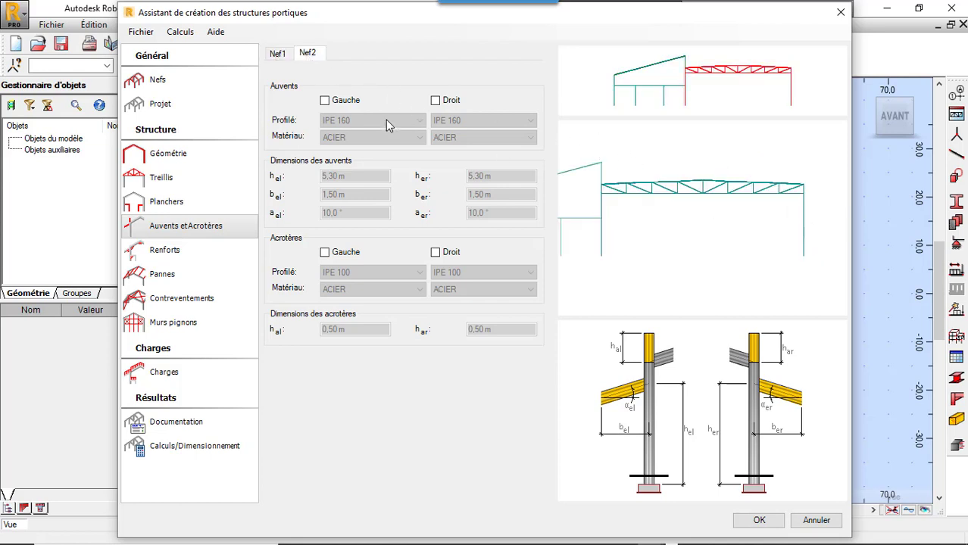
pyautogui.click(436, 101)
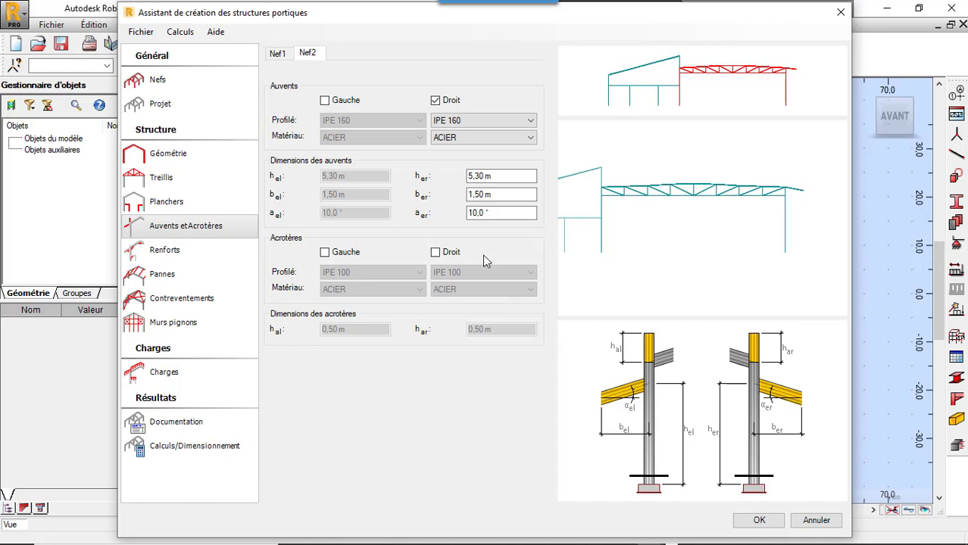
# Step: Enable the portal haunch and the slab beam reinforcement for Nef1
pyautogui.click(195, 257)
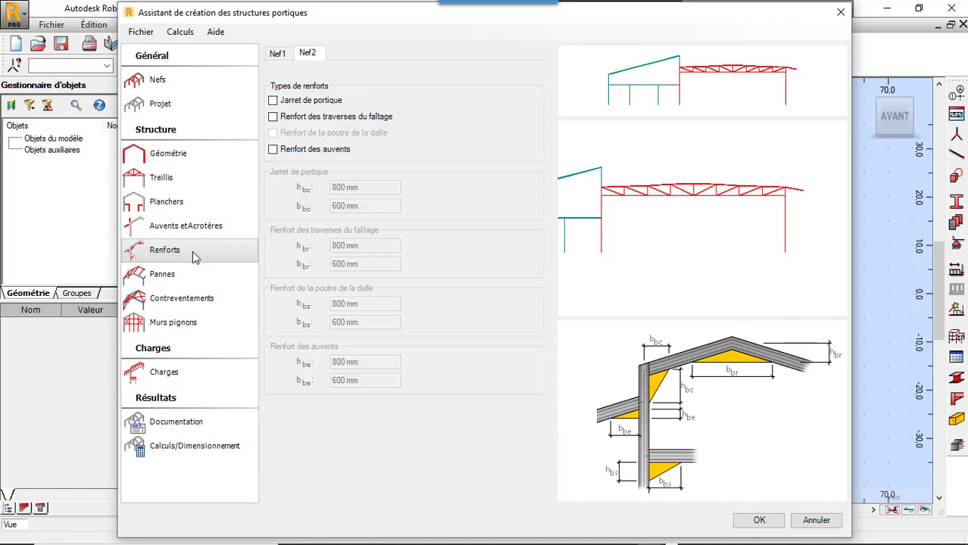
pyautogui.click(282, 56)
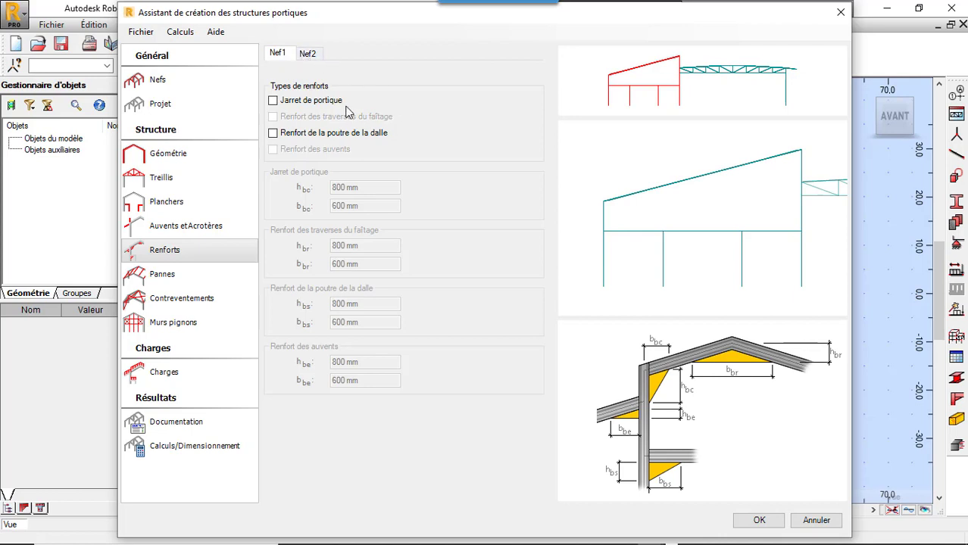
pyautogui.click(274, 103)
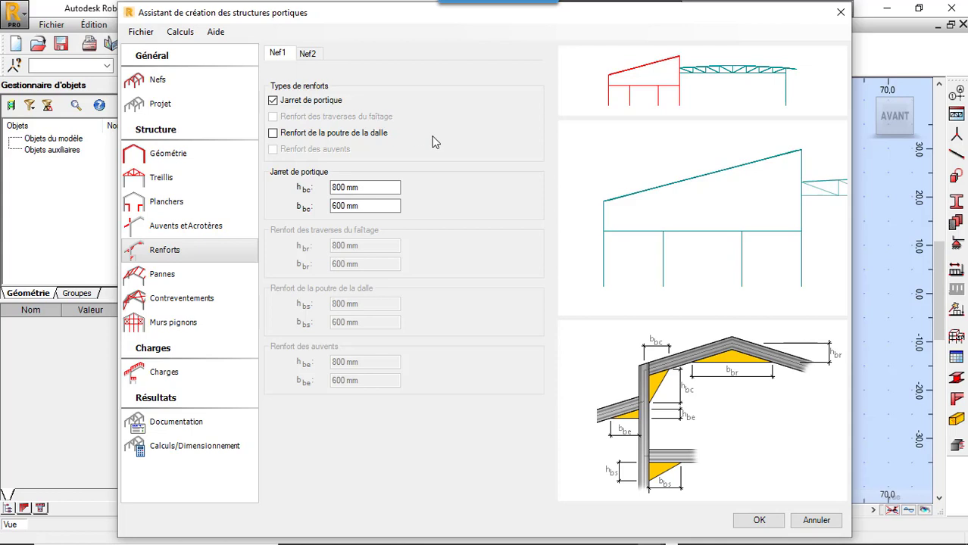
pyautogui.click(274, 134)
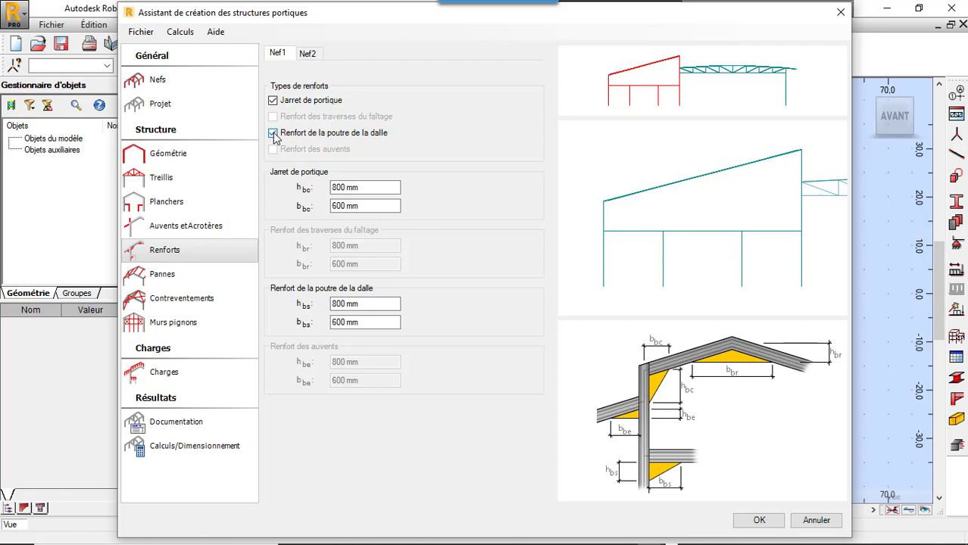
# Step: Enable the portal haunch and the canopy reinforcement for Nef2
pyautogui.click(309, 56)
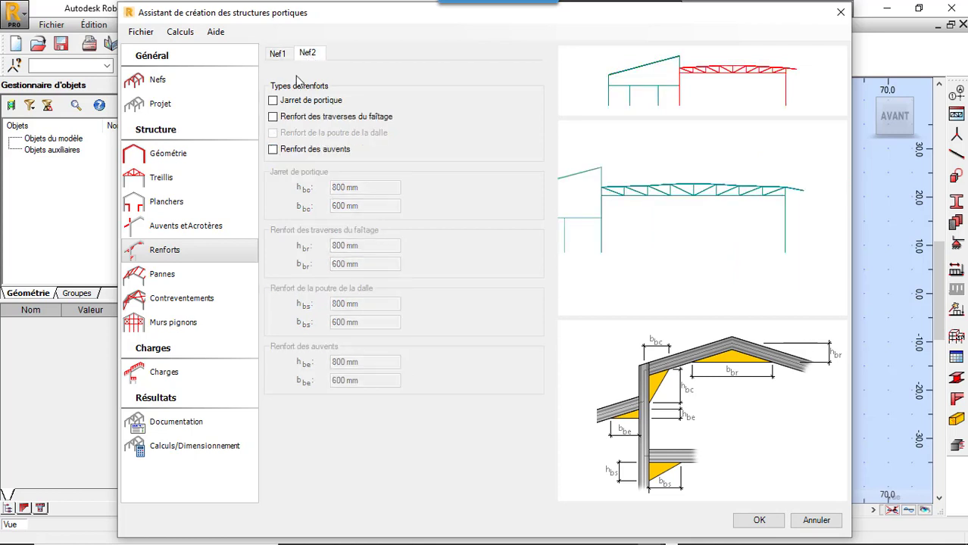
pyautogui.click(273, 101)
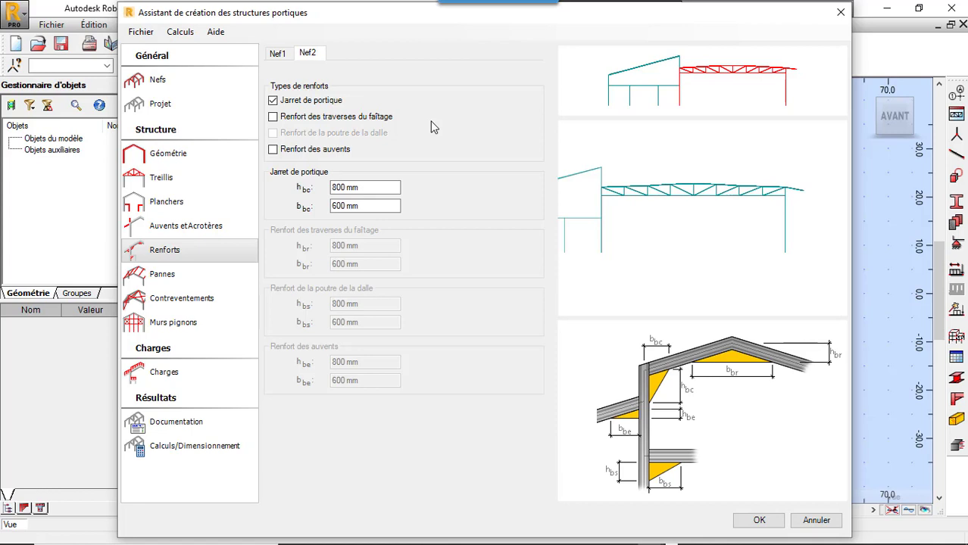
pyautogui.click(272, 151)
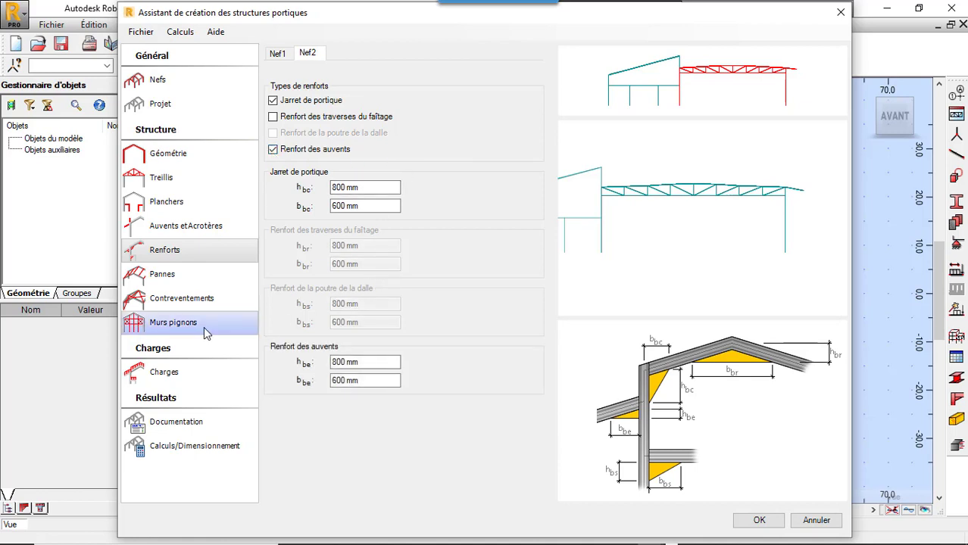
# Step: Assign braces (bracons) to purlins Panne 1 to Panne 4 of Nef1
pyautogui.click(175, 277)
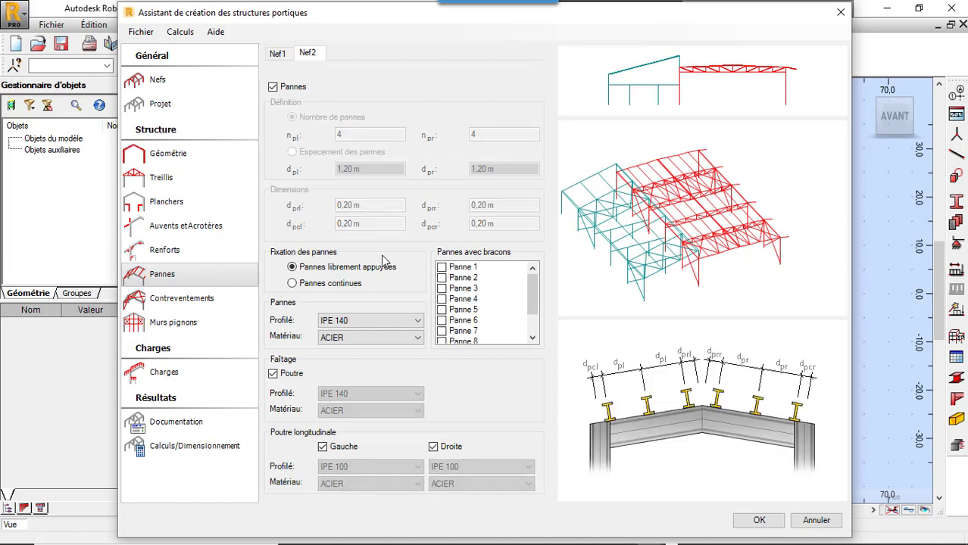
pyautogui.click(278, 53)
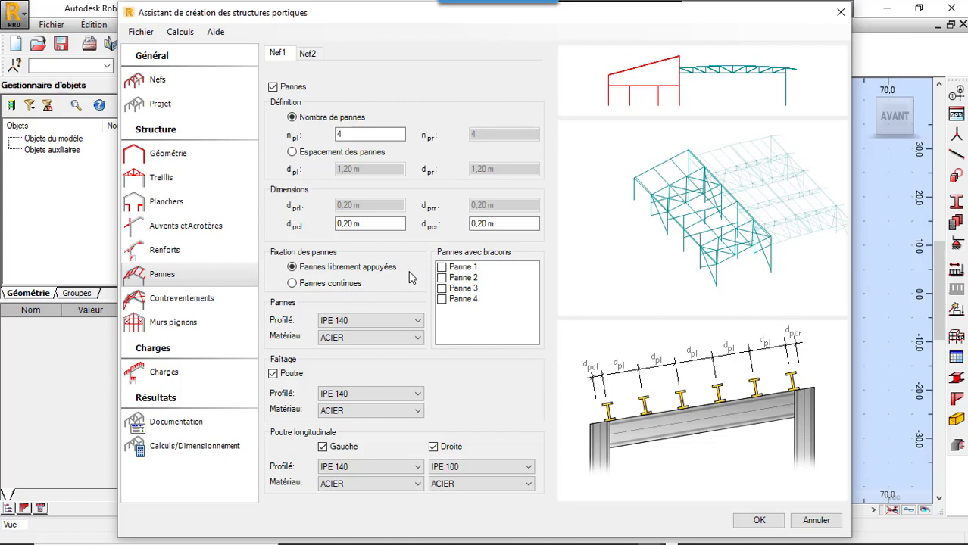
pyautogui.click(441, 267)
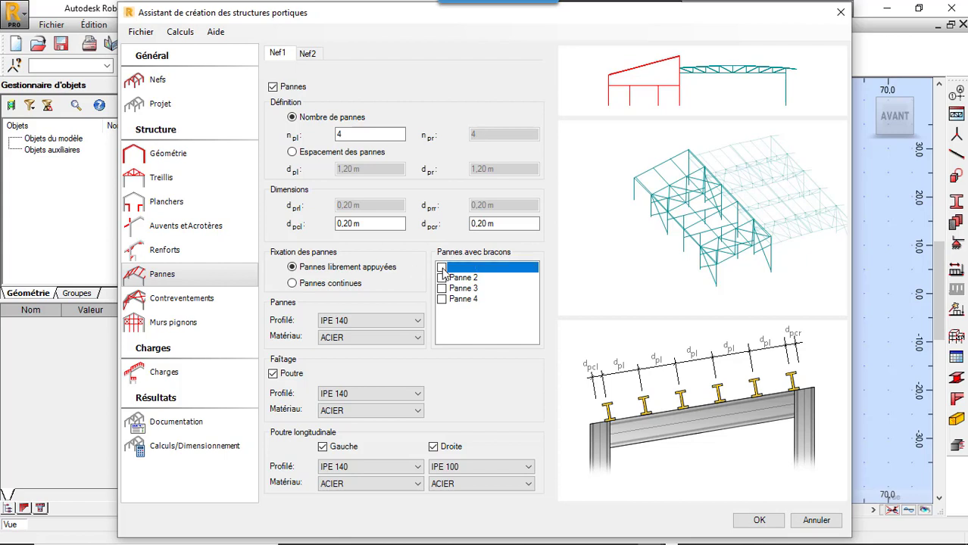
pyautogui.click(443, 278)
pyautogui.click(444, 289)
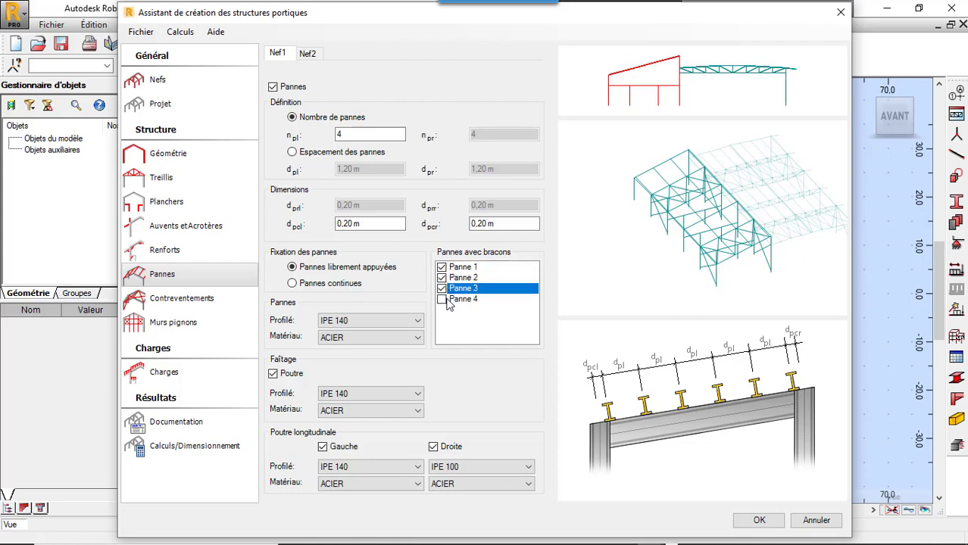
pyautogui.click(444, 300)
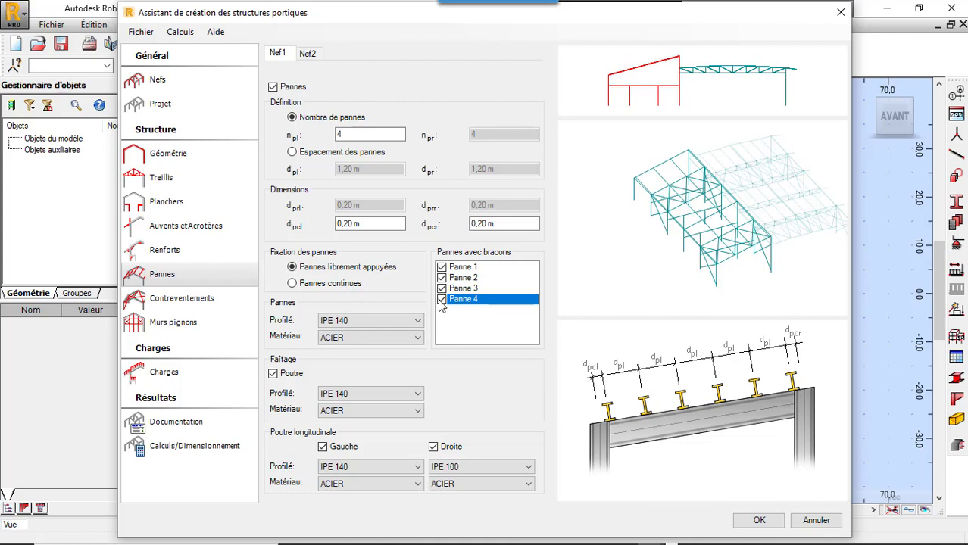
# Step: Set the profile of Nef1's left and right longitudinal beams to IPE 180
pyautogui.click(404, 322)
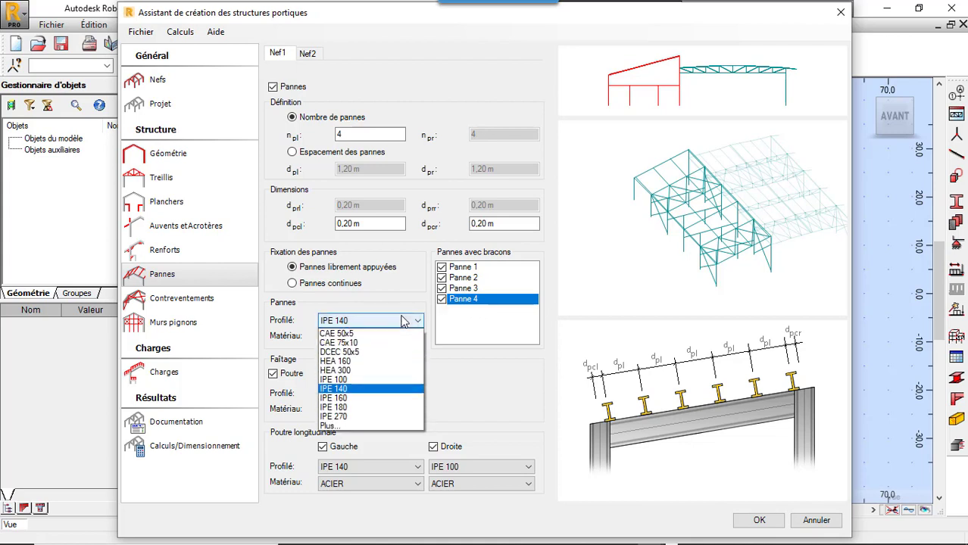
pyautogui.click(404, 322)
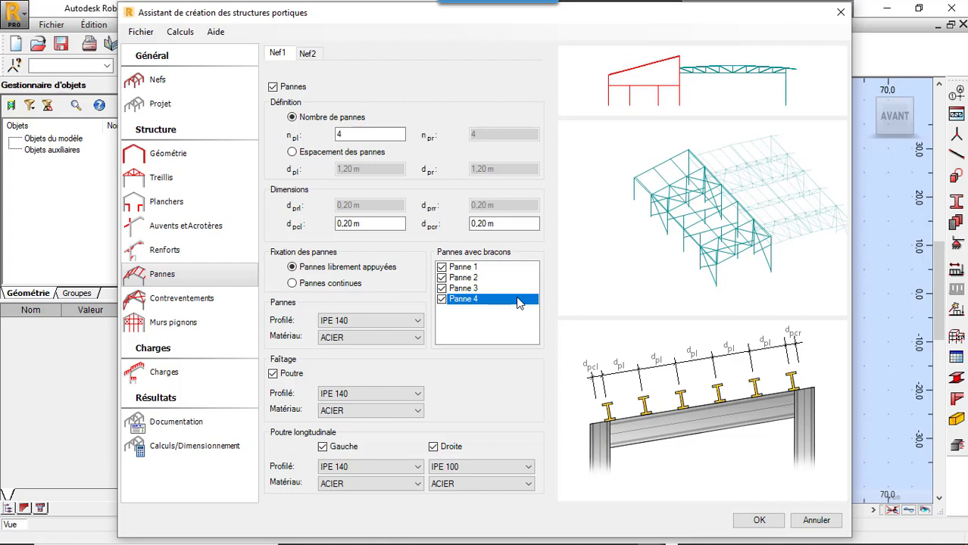
pyautogui.click(394, 467)
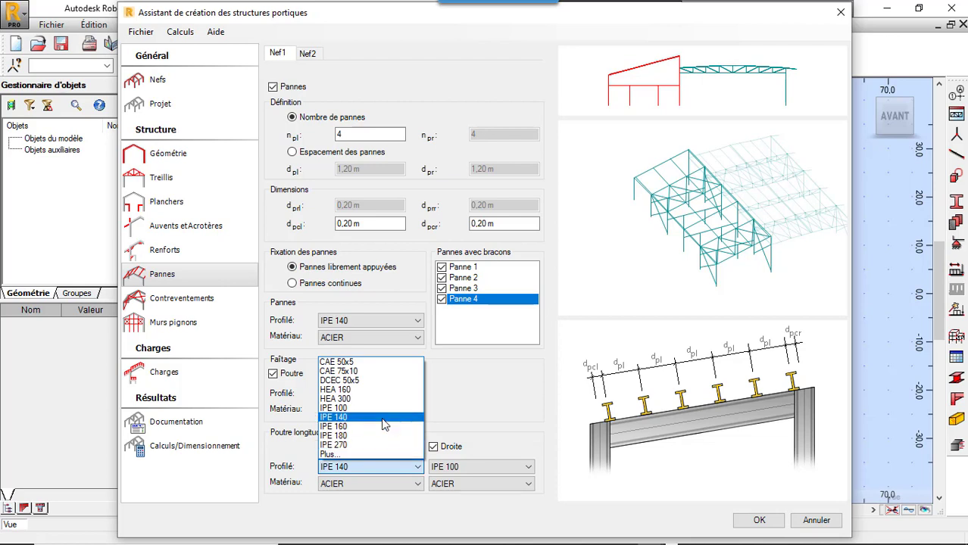
pyautogui.click(379, 437)
pyautogui.click(453, 467)
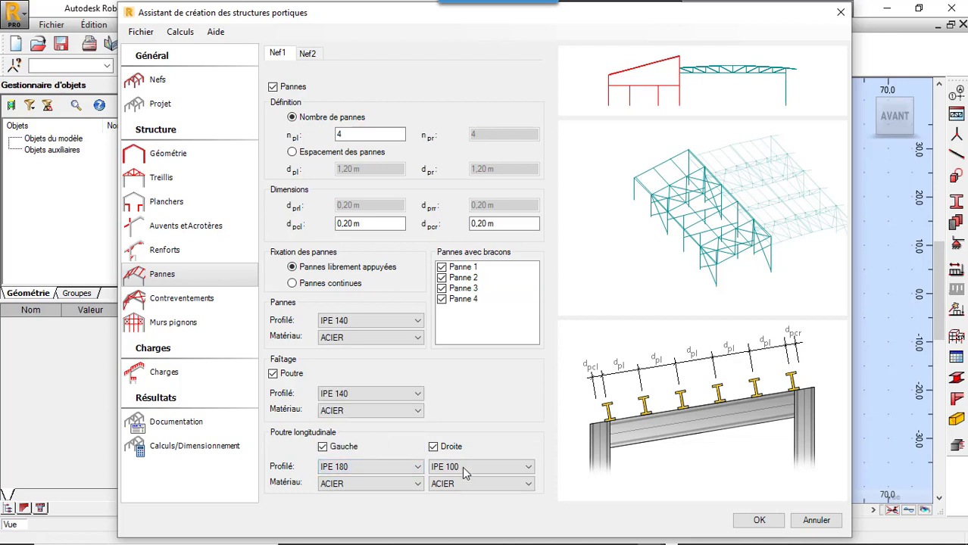
pyautogui.click(469, 438)
# Step: Assign braces (bracons) to all of Nef2's purlins, Panne 1 to Panne 10
pyautogui.click(303, 59)
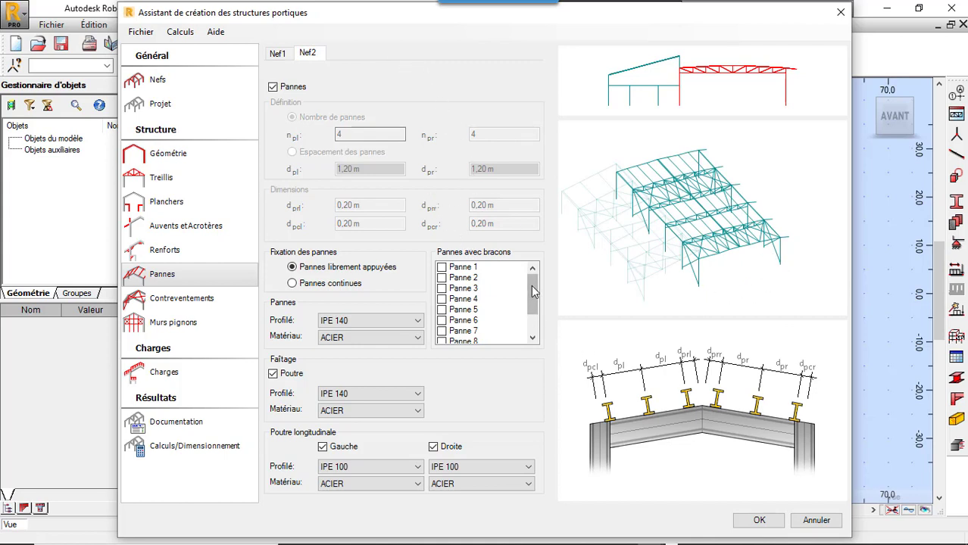
pyautogui.scroll(-1, 536, 315)
pyautogui.moveTo(534, 323); pyautogui.dragTo(534, 280)
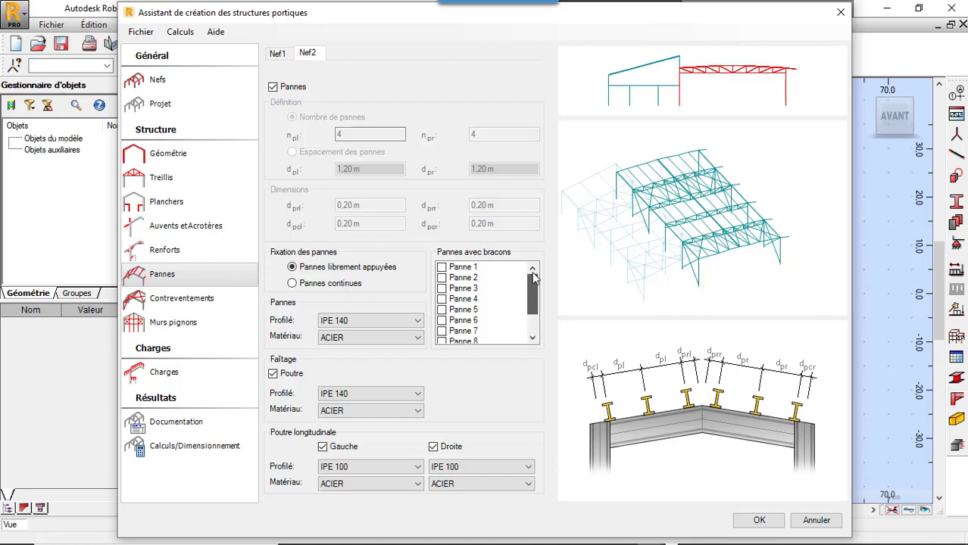
pyautogui.click(442, 267)
pyautogui.click(442, 278)
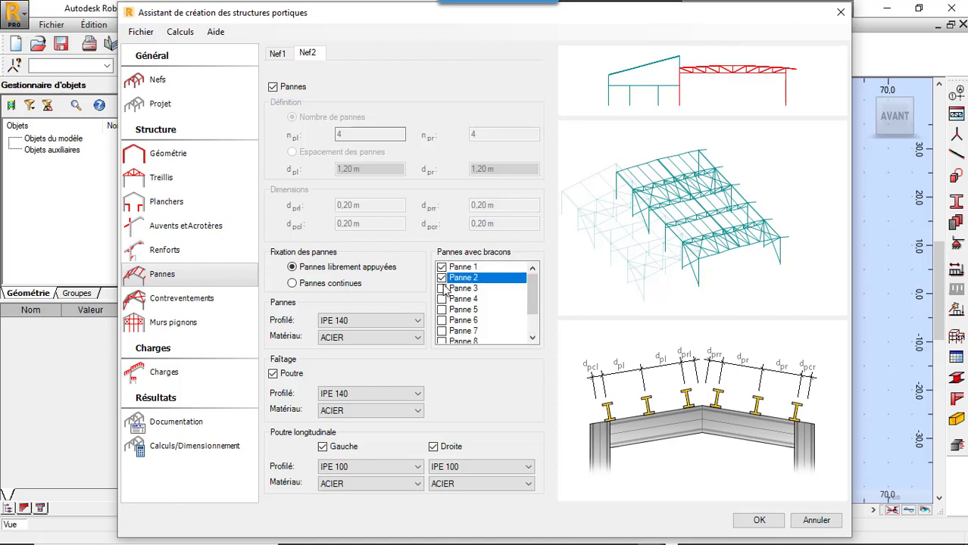
pyautogui.click(441, 289)
pyautogui.click(441, 300)
pyautogui.click(444, 310)
pyautogui.scroll(-1, 453, 306)
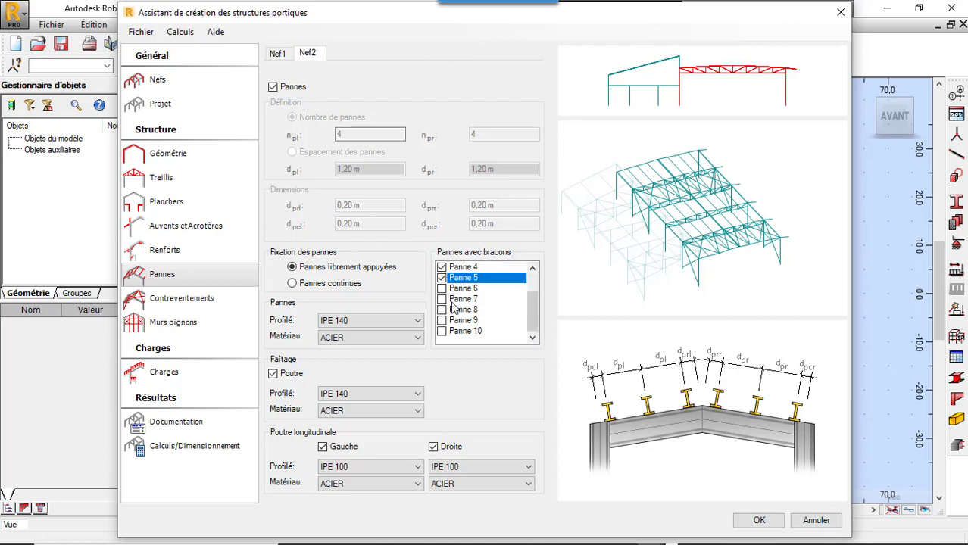
pyautogui.click(442, 288)
pyautogui.click(441, 299)
pyautogui.click(442, 309)
pyautogui.click(442, 321)
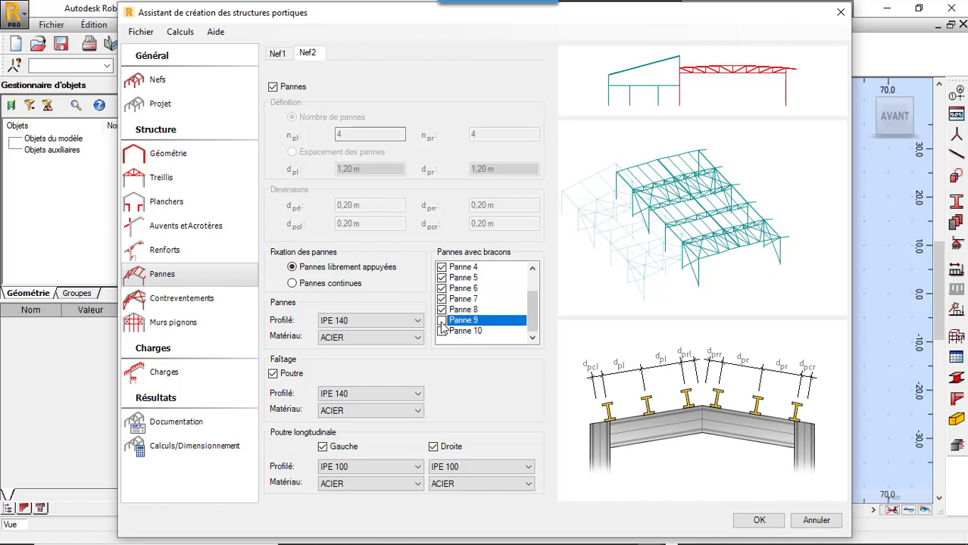
pyautogui.click(442, 331)
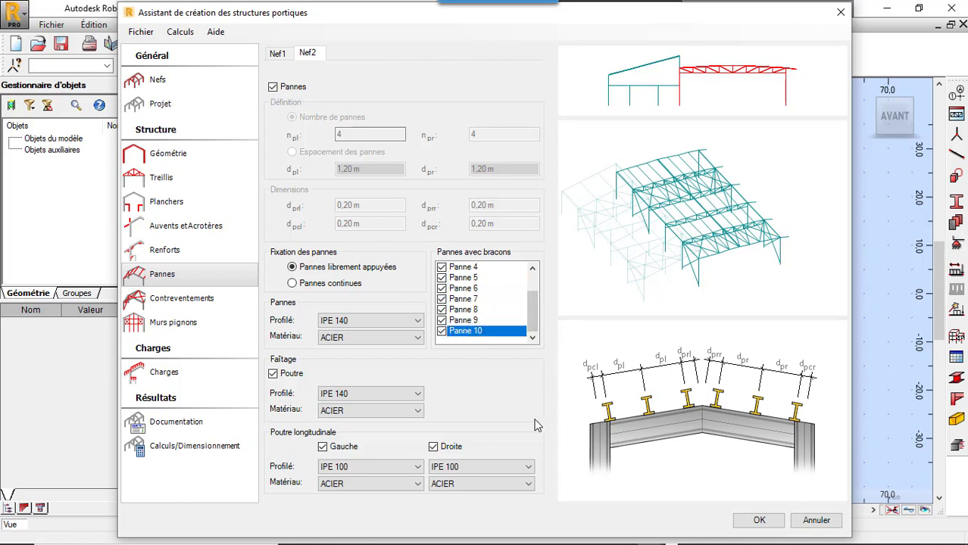
# Step: Set the profile of Nef2's left and right longitudinal beams to IPE 180
pyautogui.click(418, 467)
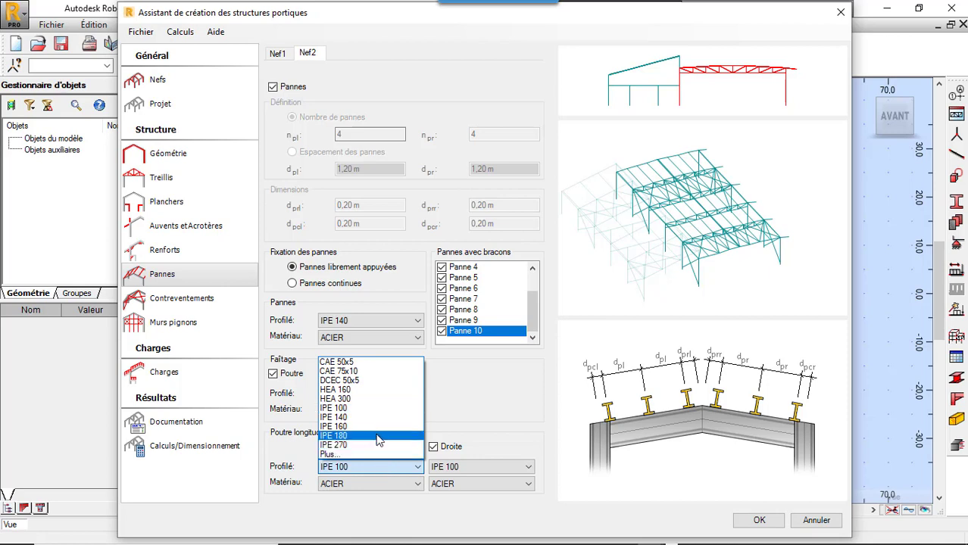
pyautogui.click(333, 435)
pyautogui.click(469, 468)
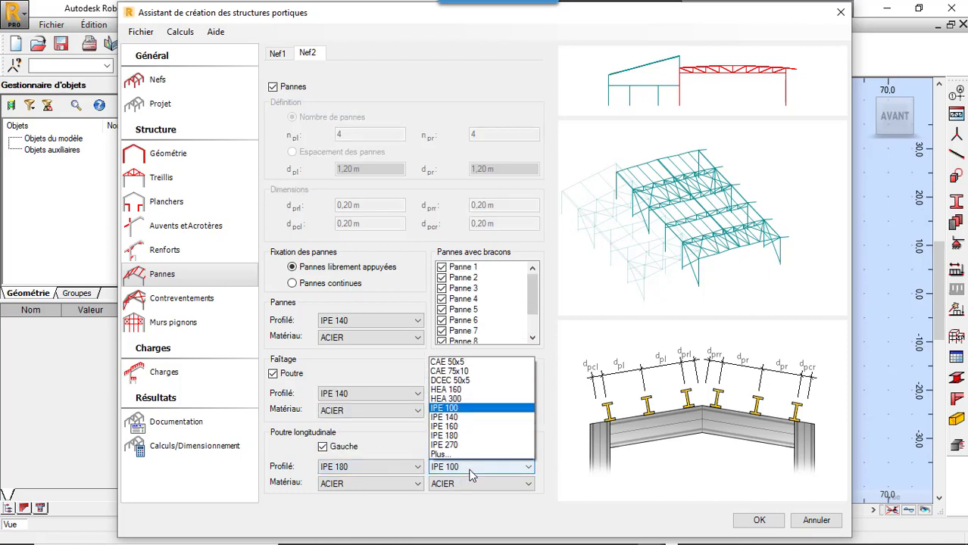
pyautogui.click(454, 436)
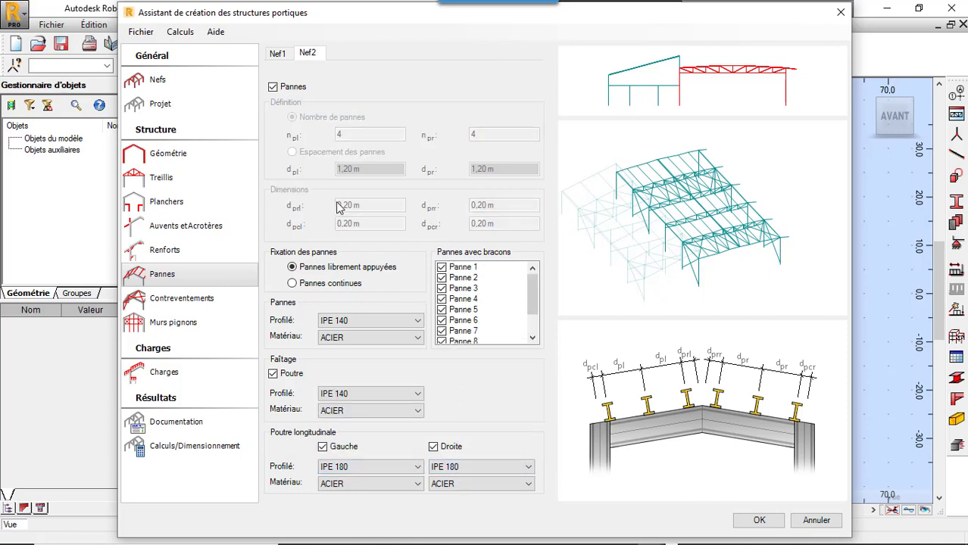
# Step: In Nef2's bracing (Contreventements), remove the left wall bracing from bay 4 and assign full X-bracing to the left wall of bay 5
pyautogui.click(206, 300)
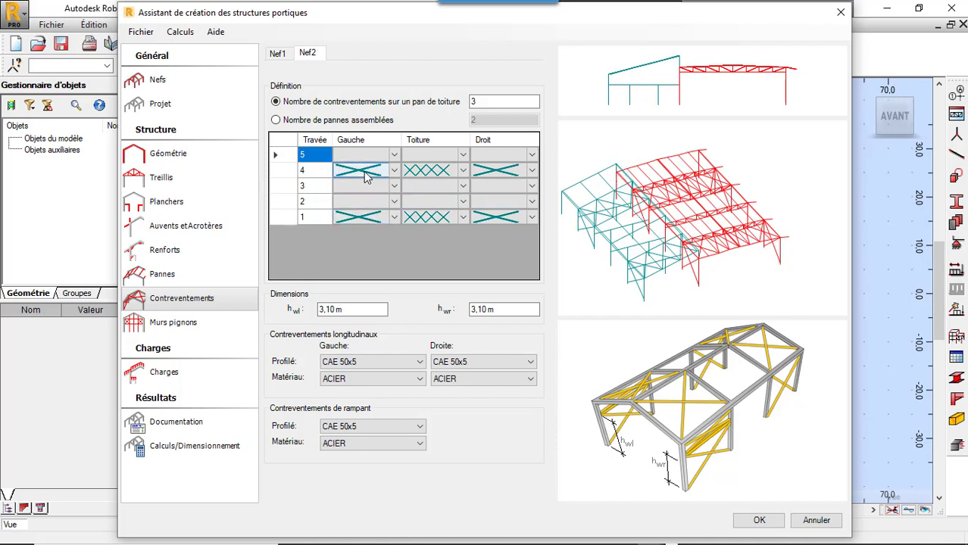
pyautogui.click(388, 171)
pyautogui.click(394, 173)
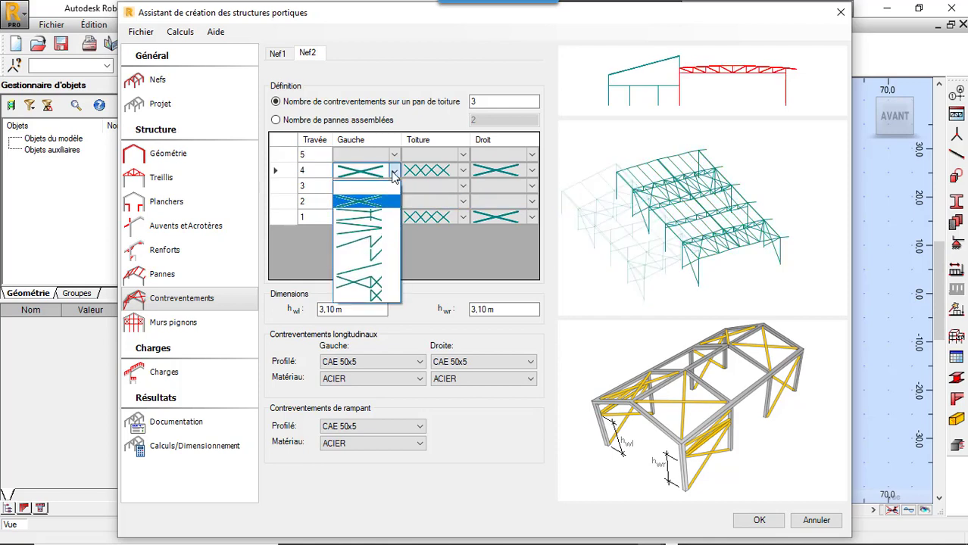
pyautogui.click(394, 188)
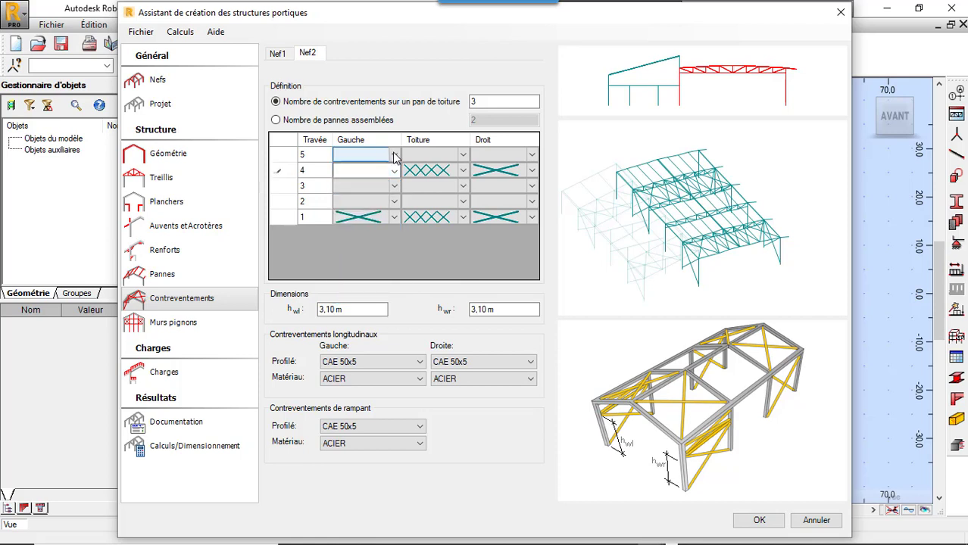
pyautogui.click(394, 156)
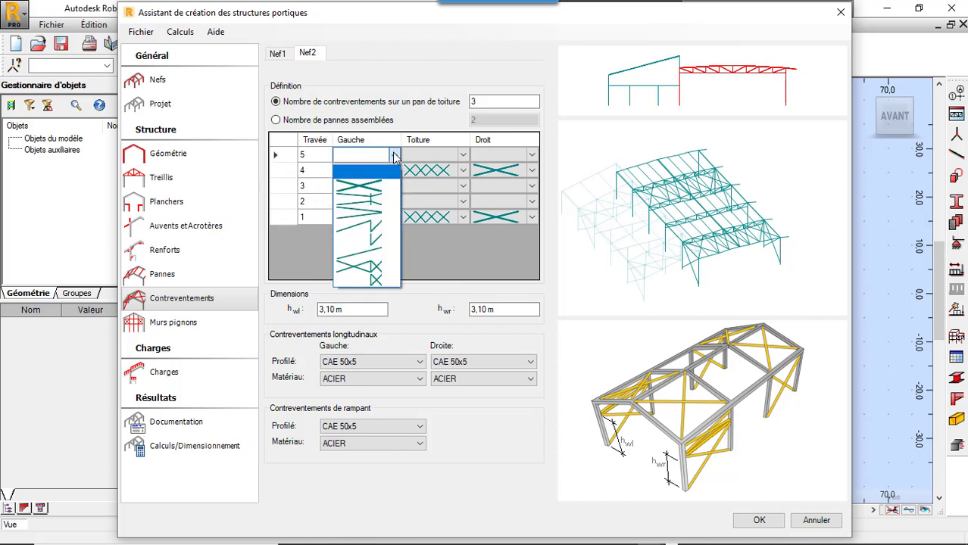
pyautogui.click(376, 186)
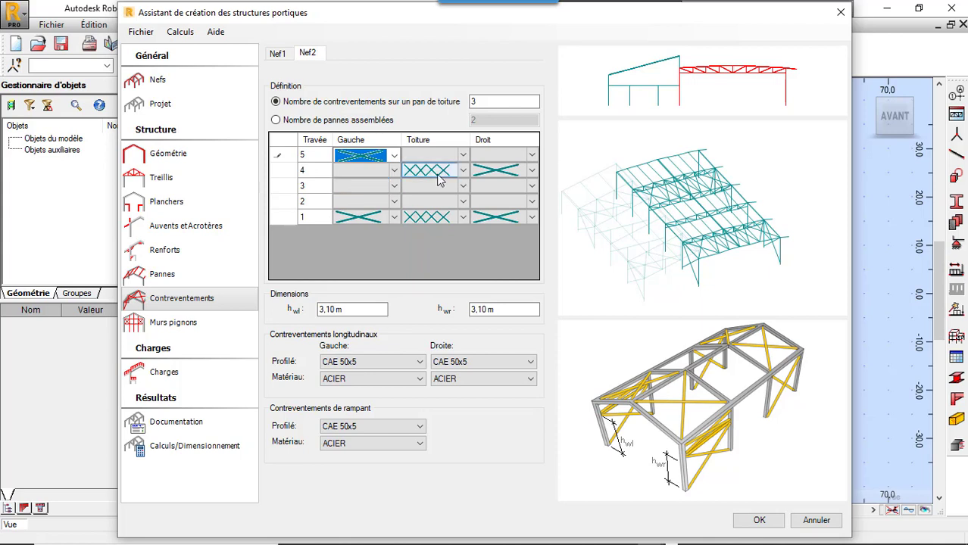
# Step: Assign full X-bracing to the right wall of Nef2's bay 5 and remove the right wall bracing from bay 4
pyautogui.click(517, 155)
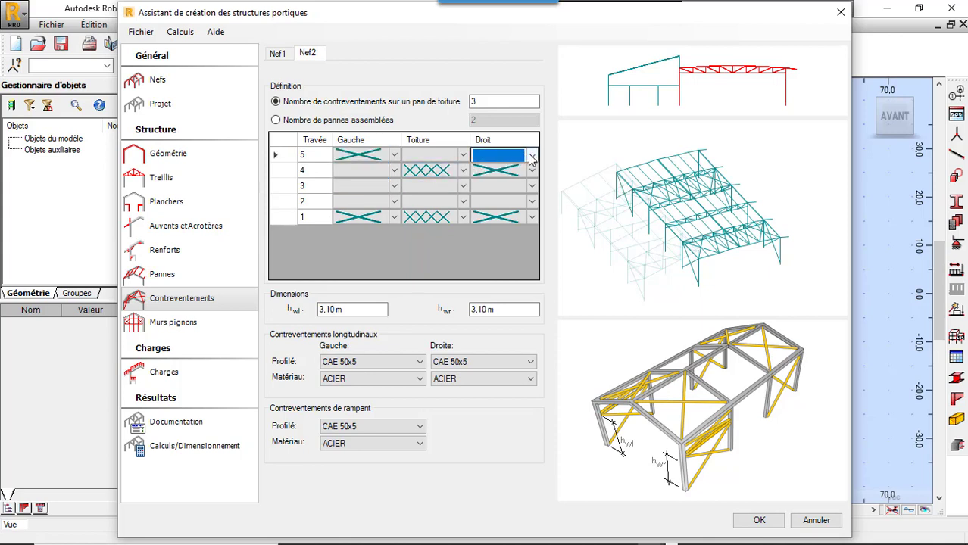
pyautogui.click(531, 156)
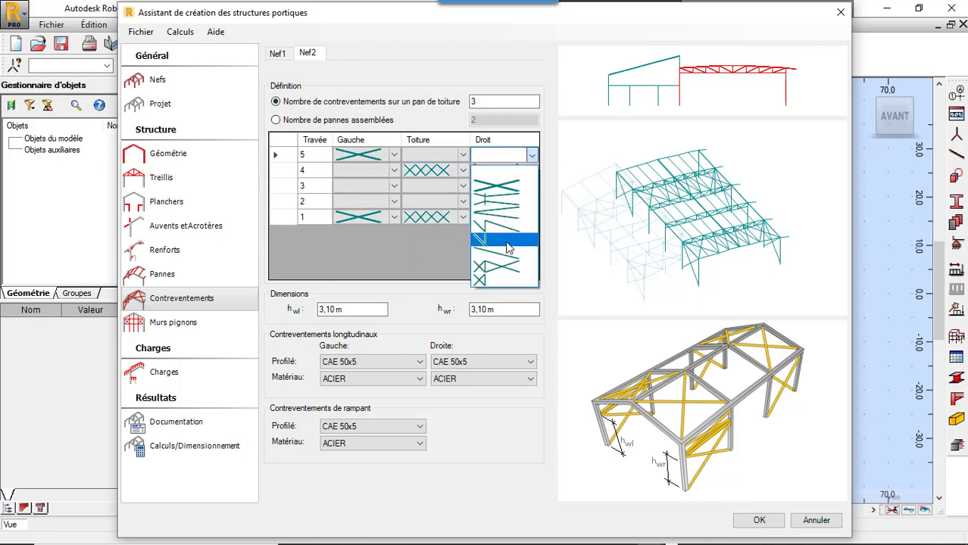
pyautogui.click(517, 190)
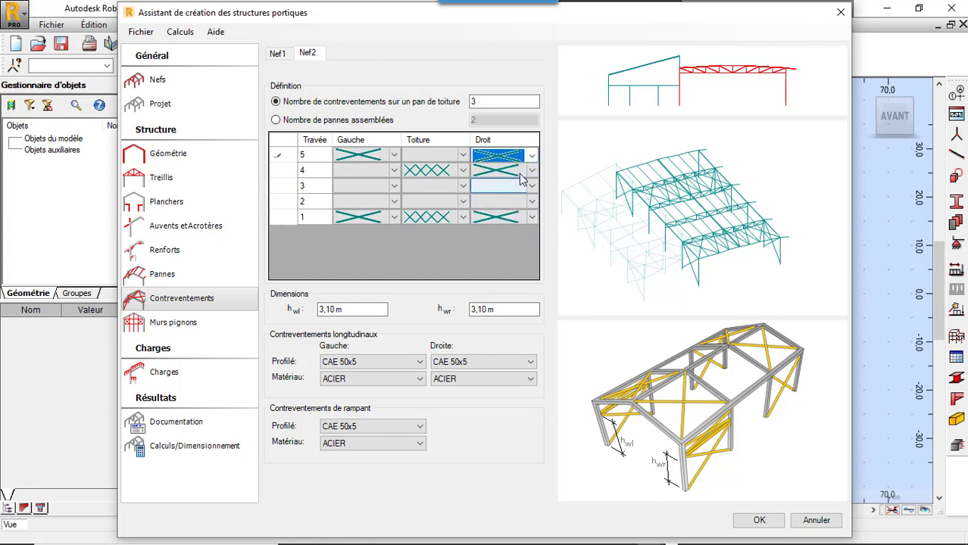
pyautogui.click(520, 172)
pyautogui.click(531, 171)
pyautogui.click(520, 194)
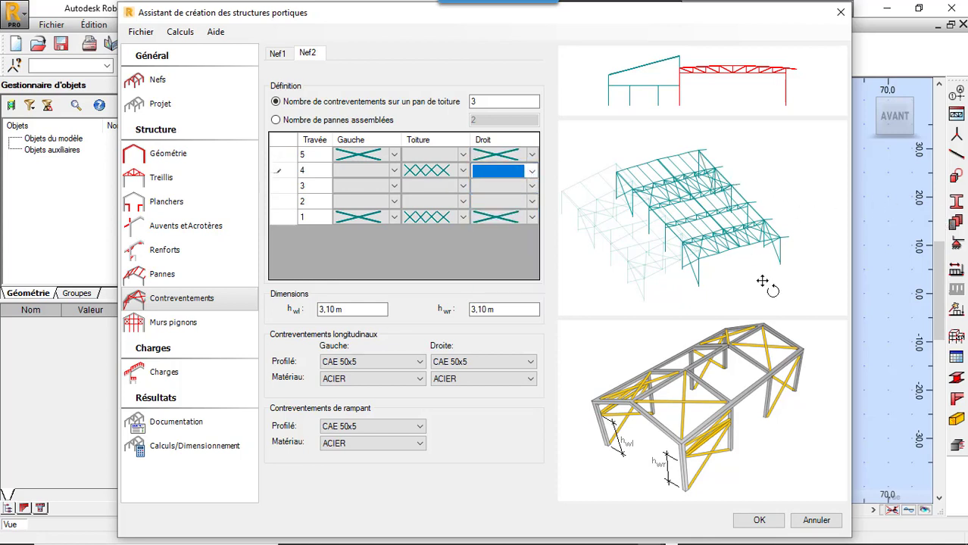
# Step: Remove the roof bracing from Nef2's bay 4 and assign crossed X roof bracing to bay 5
pyautogui.click(447, 172)
pyautogui.click(453, 171)
pyautogui.click(452, 190)
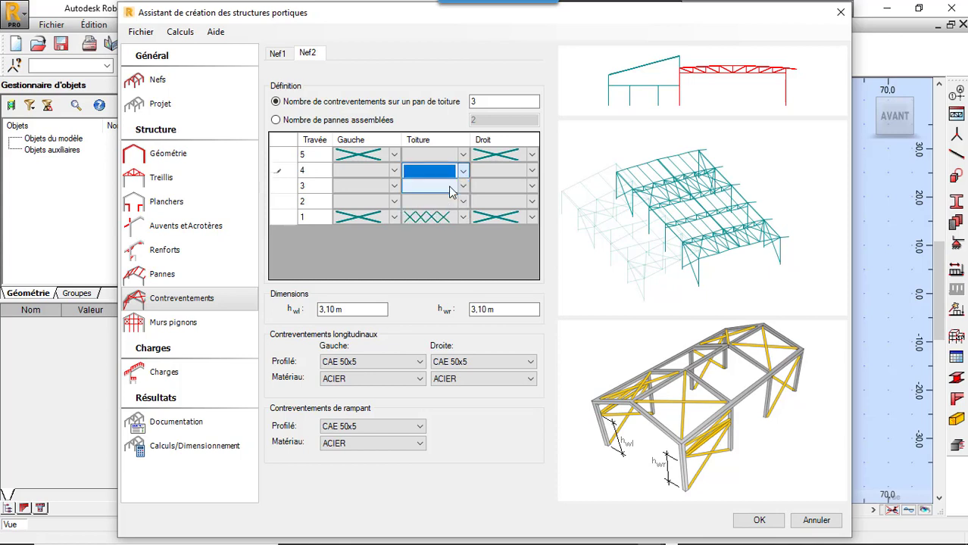
pyautogui.click(464, 154)
pyautogui.click(464, 154)
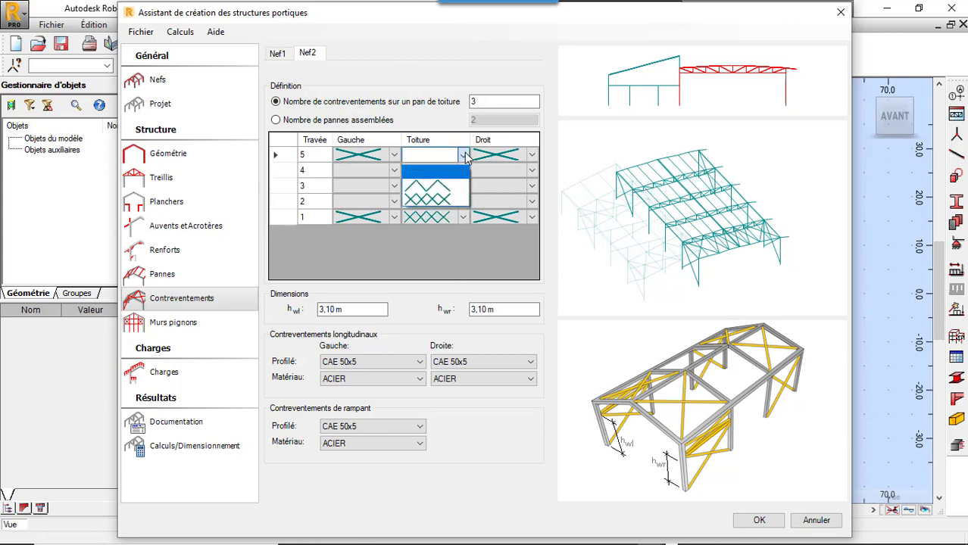
pyautogui.click(433, 198)
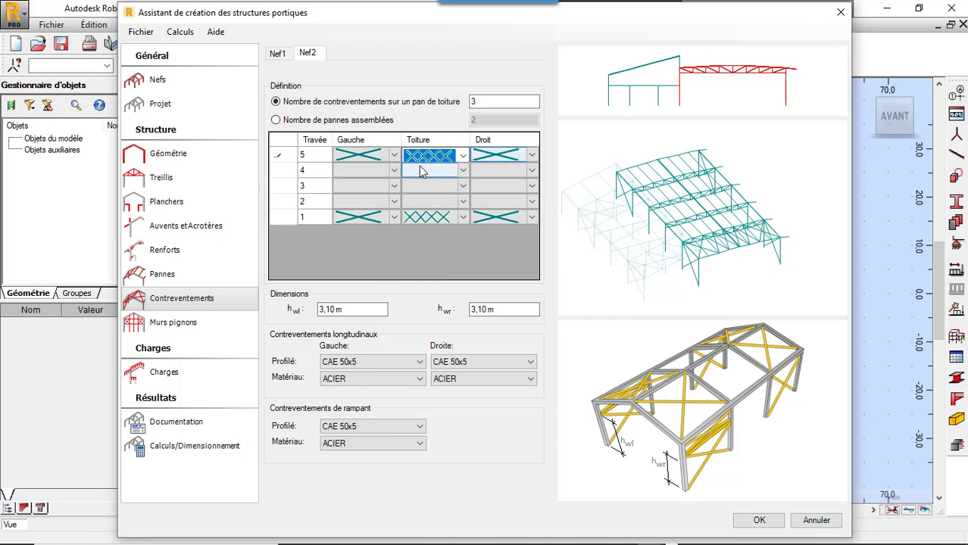
pyautogui.click(465, 219)
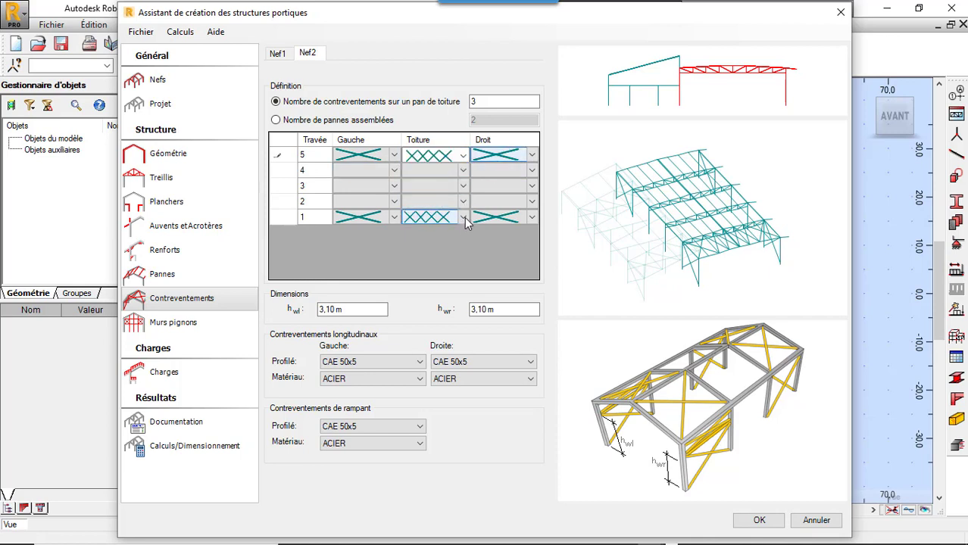
pyautogui.click(465, 218)
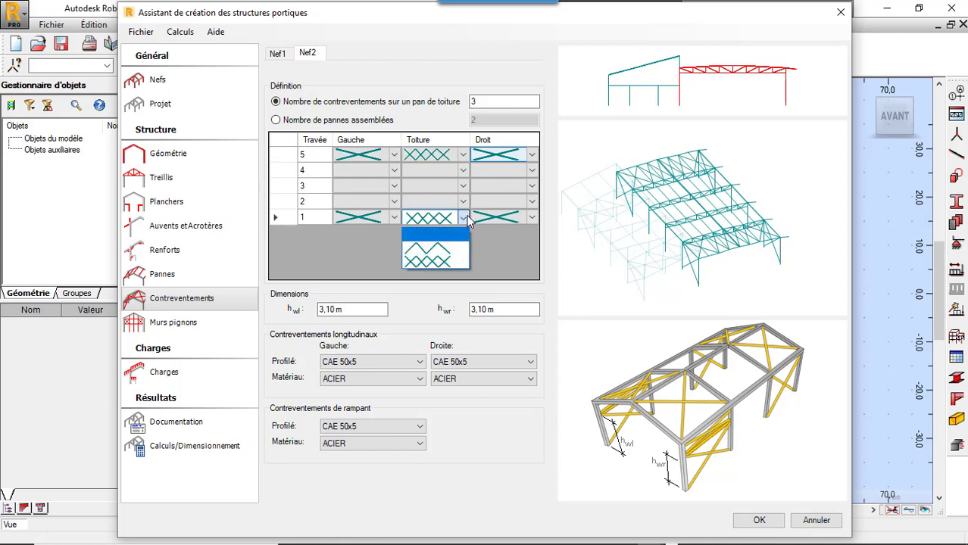
pyautogui.click(469, 219)
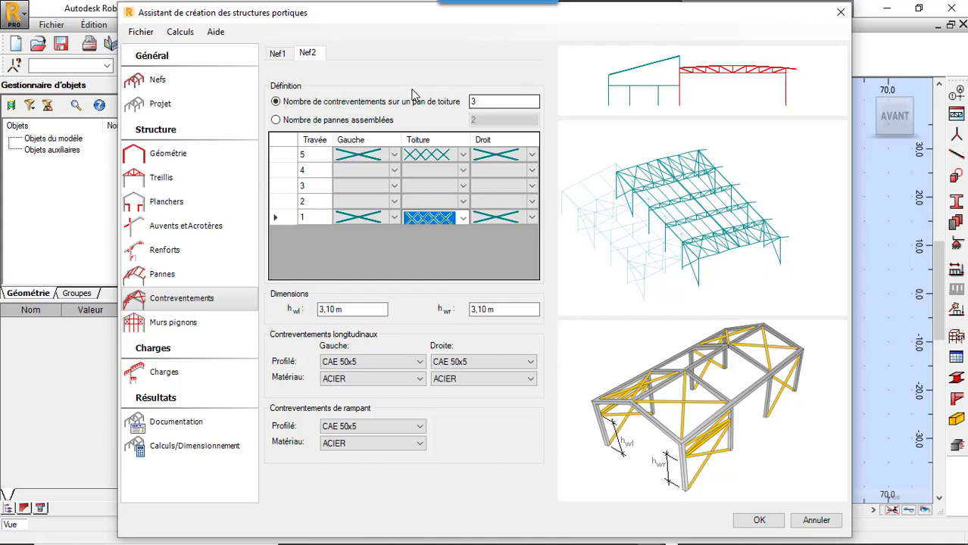
pyautogui.click(476, 106)
pyautogui.doubleClick(483, 102)
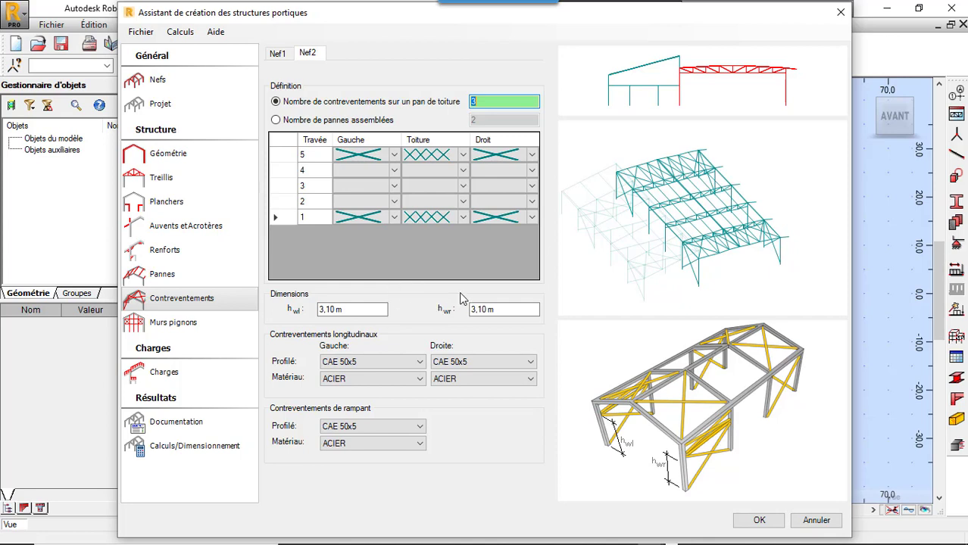
pyautogui.click(205, 323)
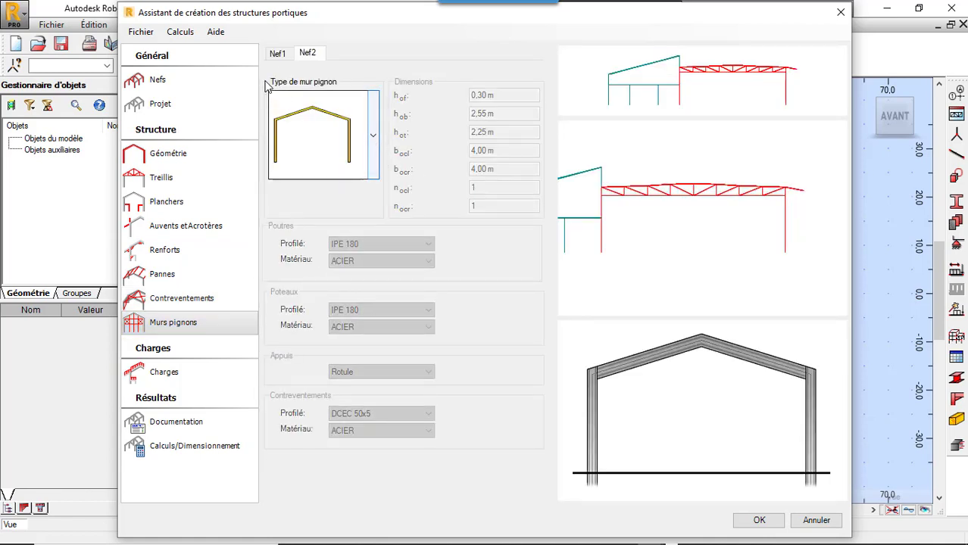
# Step: For Nef1, remove the left wall bracing from bay 4 and assign full X-bracing to the left wall of bay 5
pyautogui.click(278, 55)
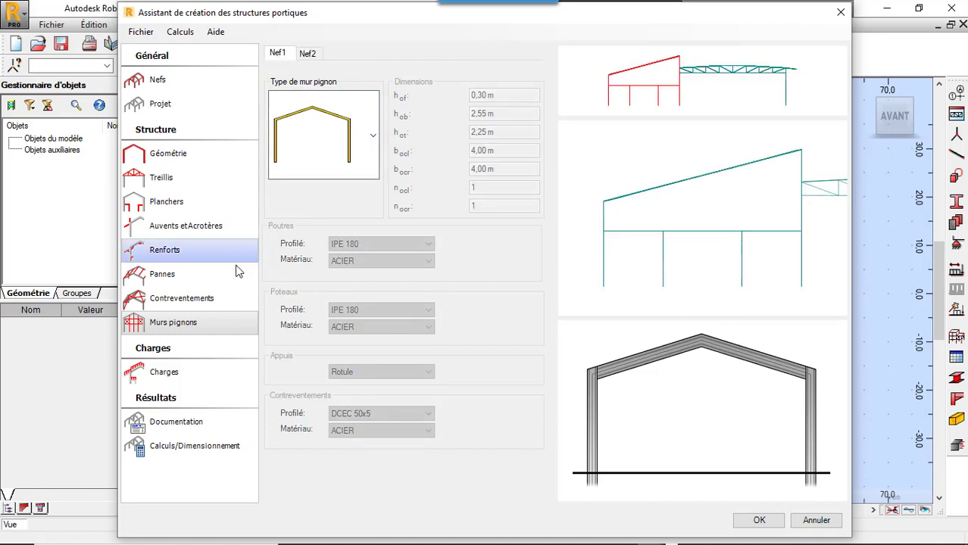
pyautogui.click(215, 296)
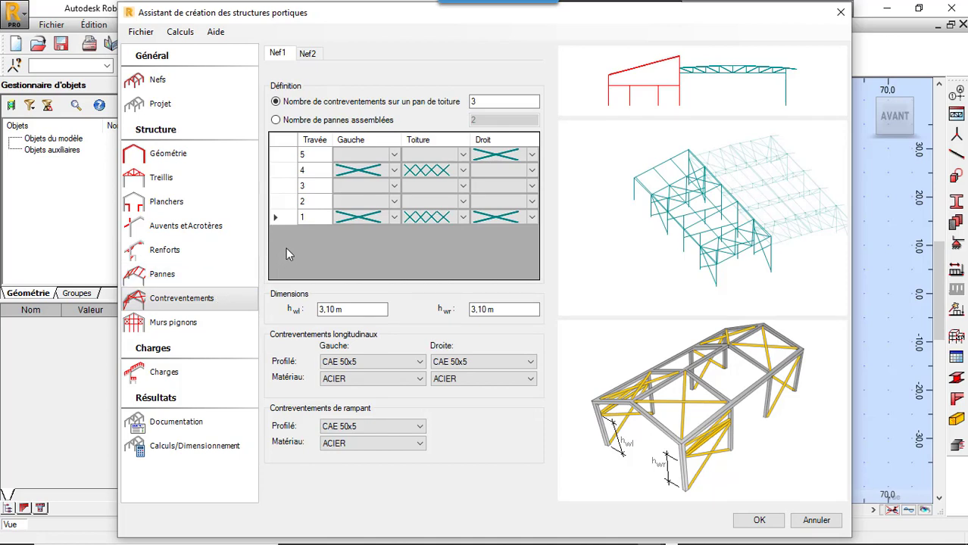
pyautogui.click(393, 170)
pyautogui.click(370, 186)
pyautogui.click(385, 155)
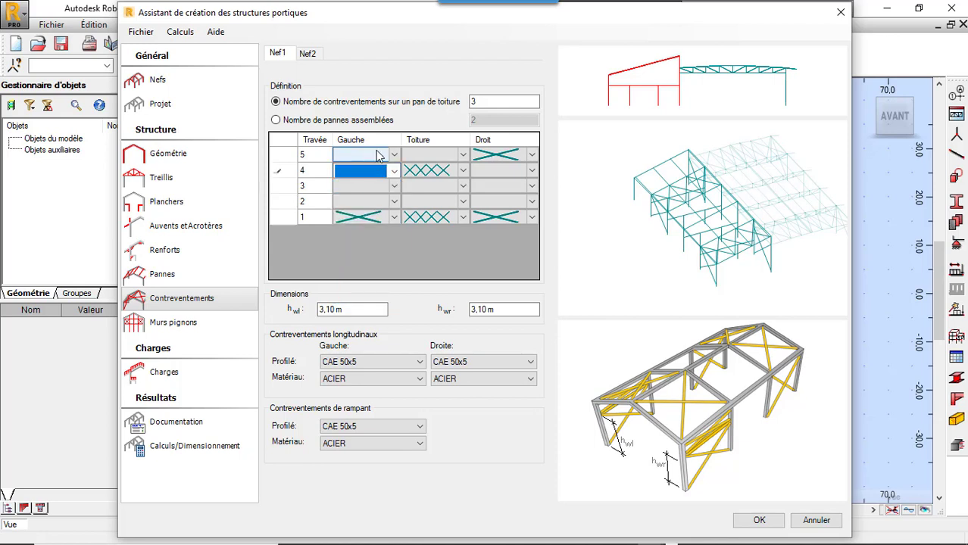
pyautogui.click(393, 155)
pyautogui.click(371, 186)
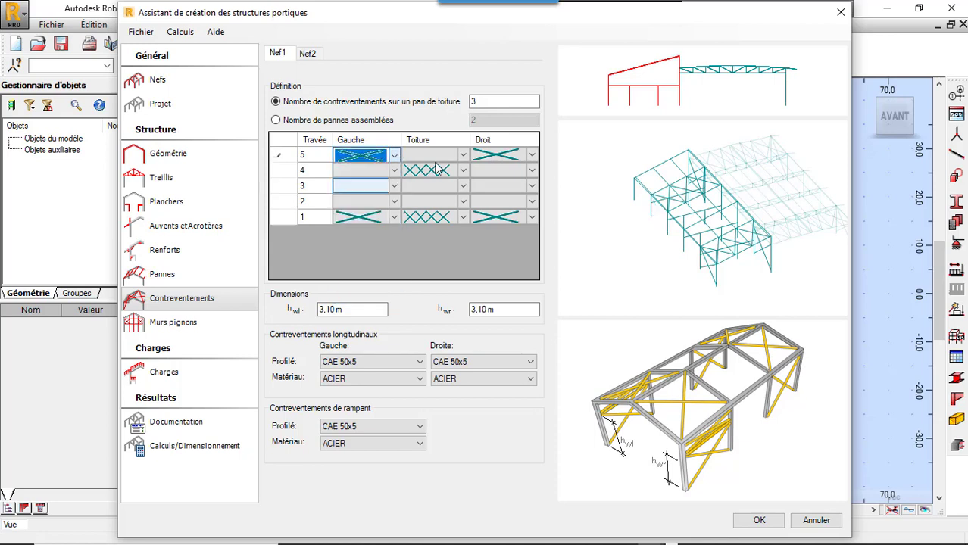
# Step: Remove the roof bracing from Nef1's bay 4 and assign crossed X roof bracing to bay 5
pyautogui.click(452, 168)
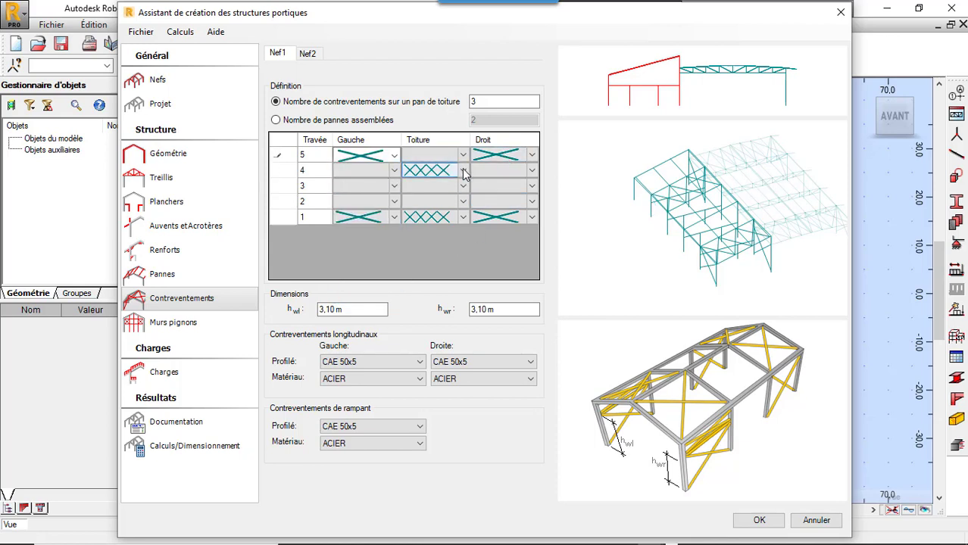
pyautogui.click(464, 174)
pyautogui.click(463, 173)
pyautogui.click(455, 155)
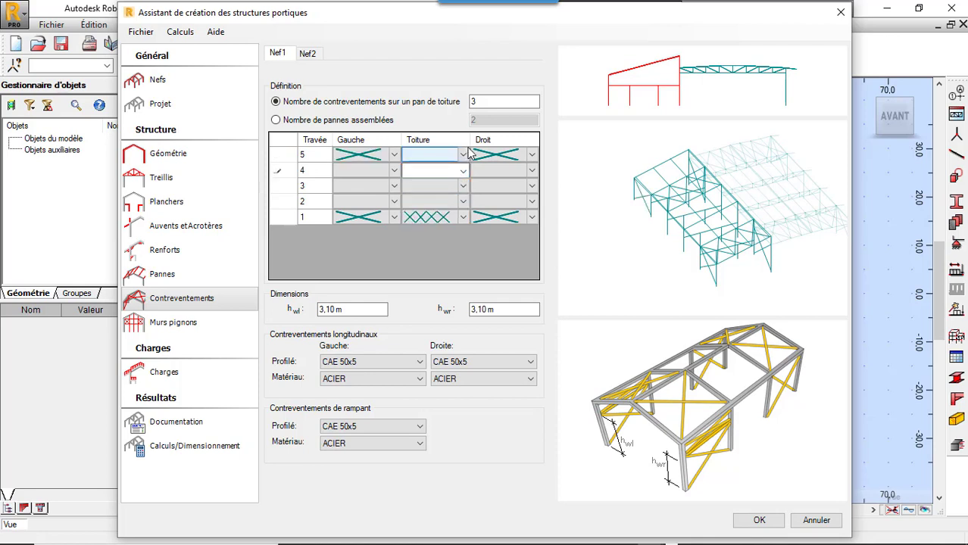
pyautogui.click(464, 155)
pyautogui.click(428, 193)
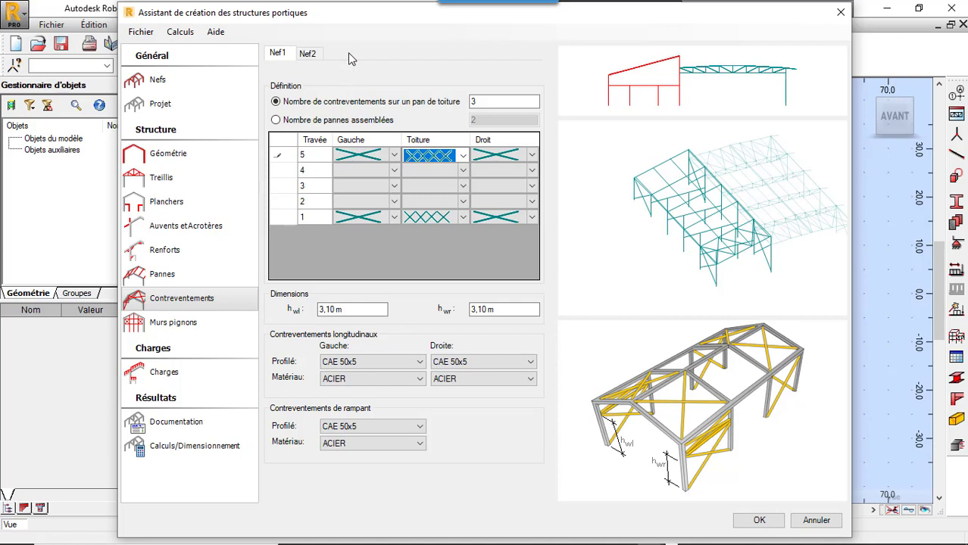
pyautogui.click(439, 154)
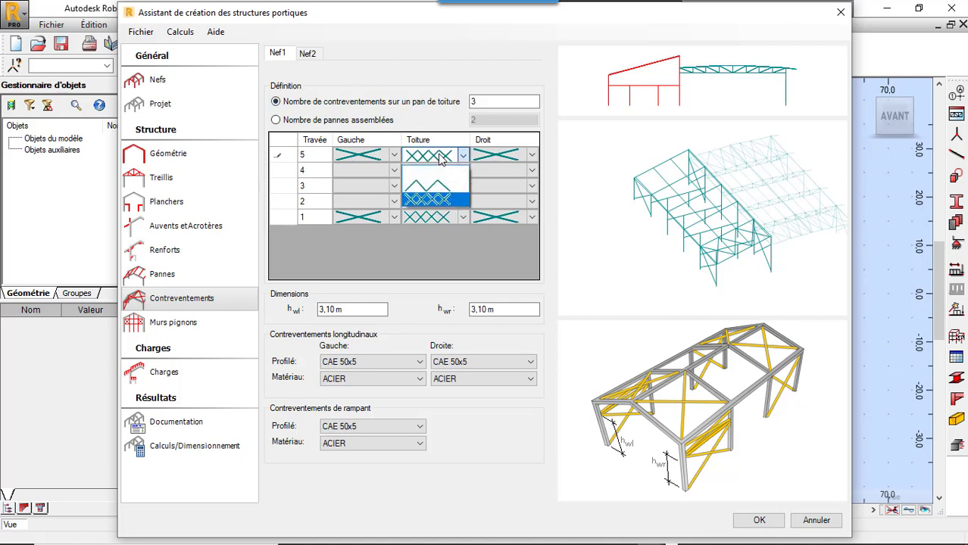
pyautogui.click(440, 154)
pyautogui.click(614, 146)
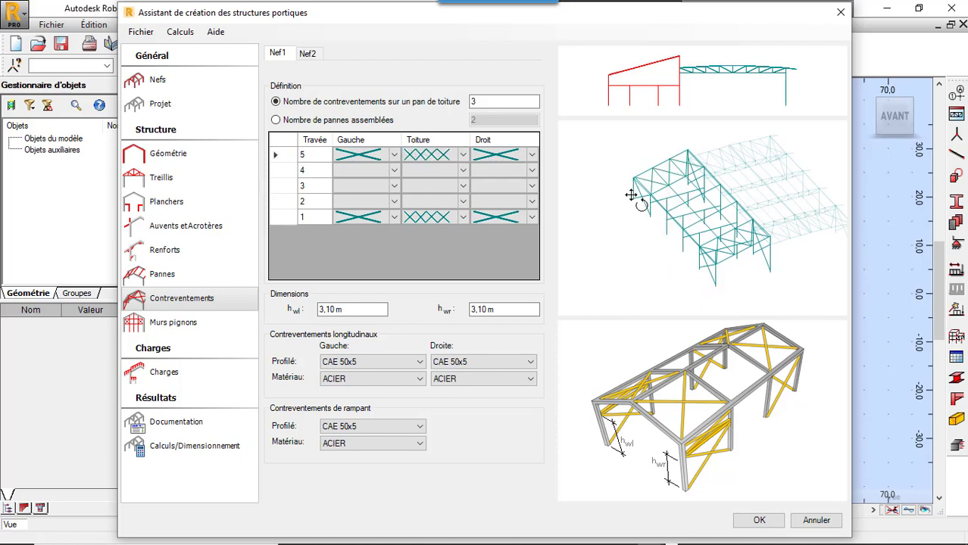
pyautogui.moveTo(609, 195); pyautogui.dragTo(598, 212)
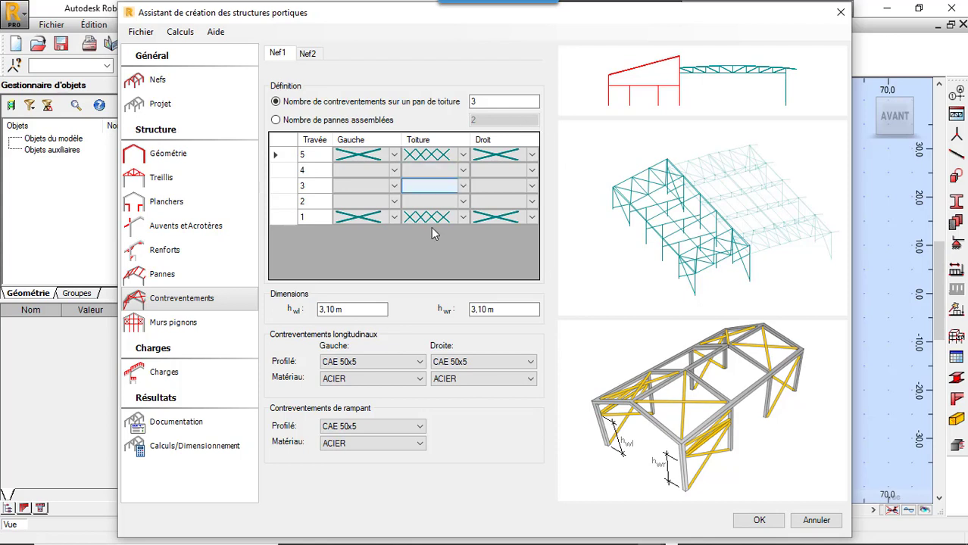
# Step: Set Nef1's gable wall (Murs pignons) to the type with vertical intermediate posts only
pyautogui.click(191, 332)
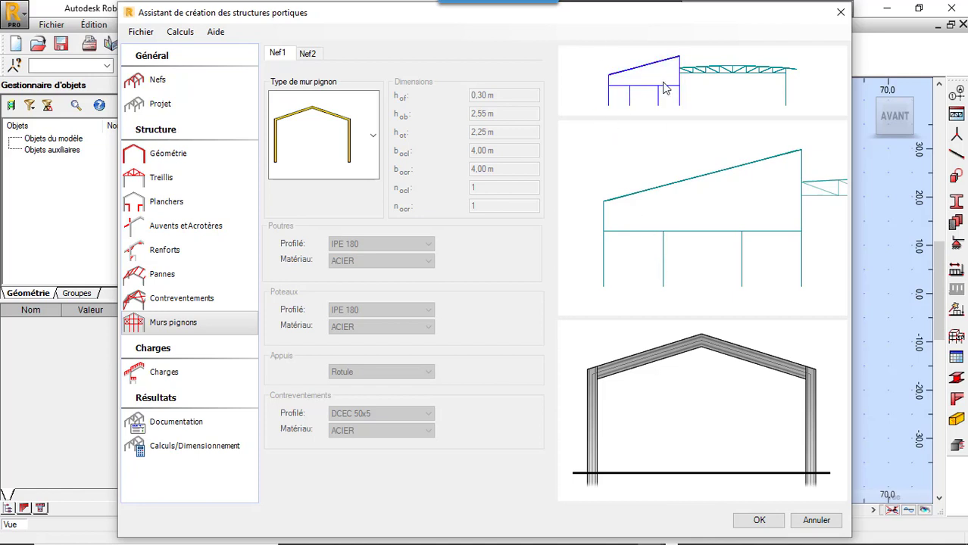
pyautogui.click(373, 137)
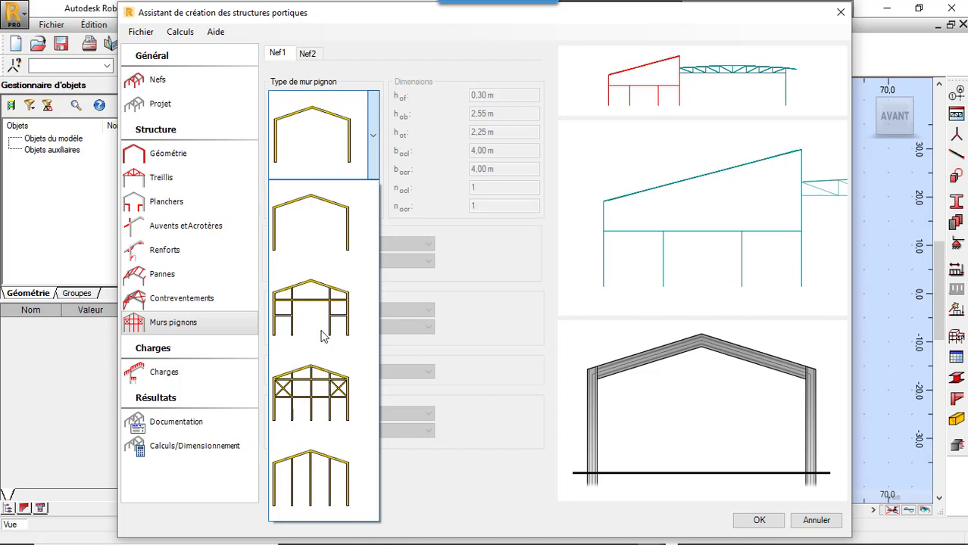
pyautogui.click(317, 475)
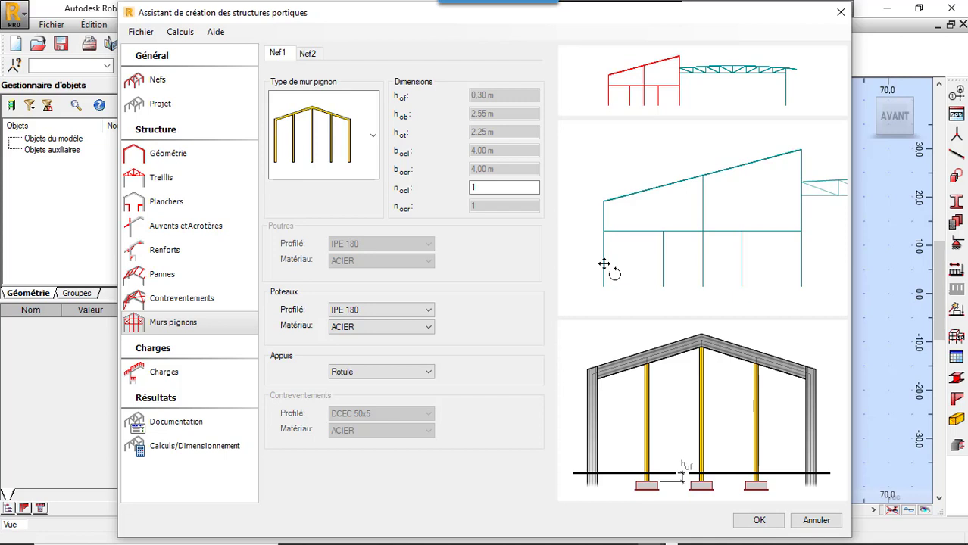
# Step: Set Nef2's gable wall to the truss type with vertical intermediate posts and give its posts the IPE 270 profile
pyautogui.click(308, 54)
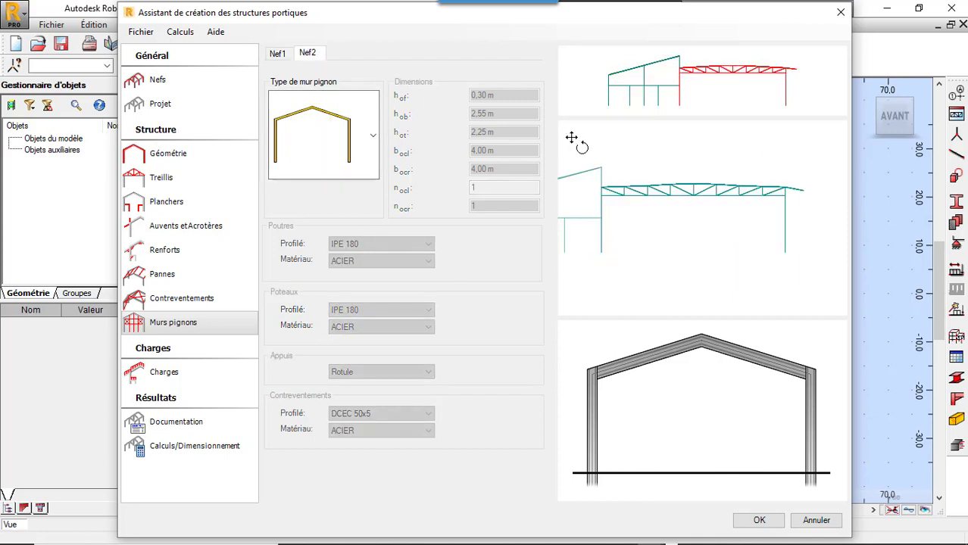
pyautogui.click(373, 136)
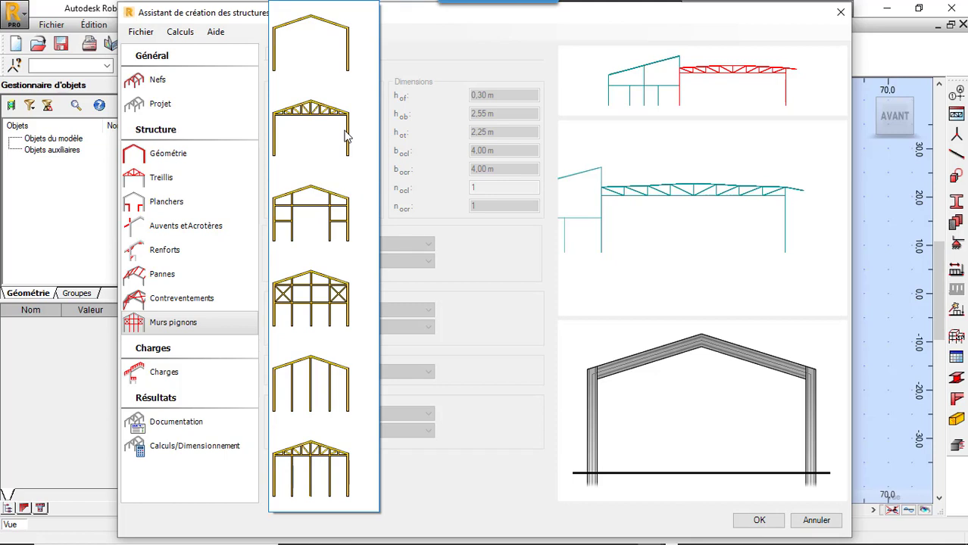
pyautogui.click(339, 481)
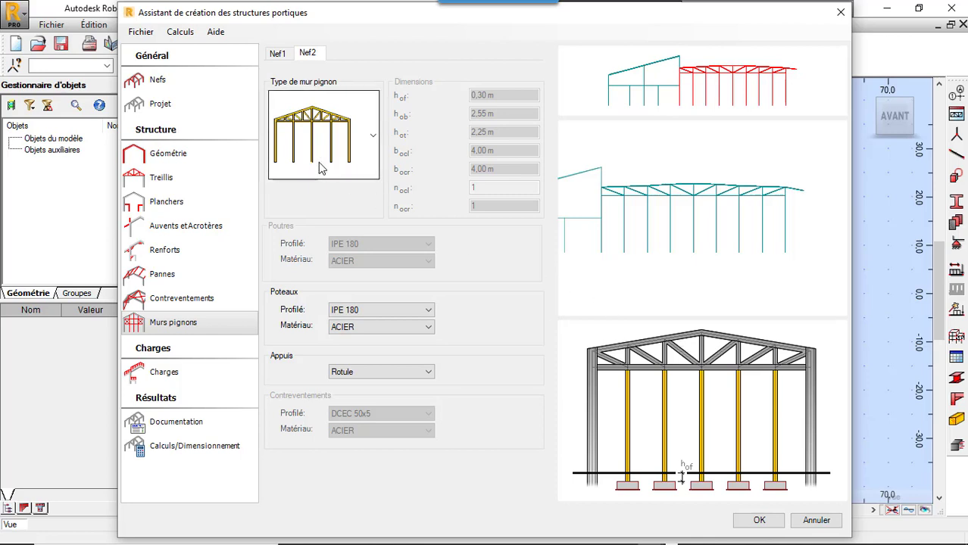
pyautogui.click(399, 311)
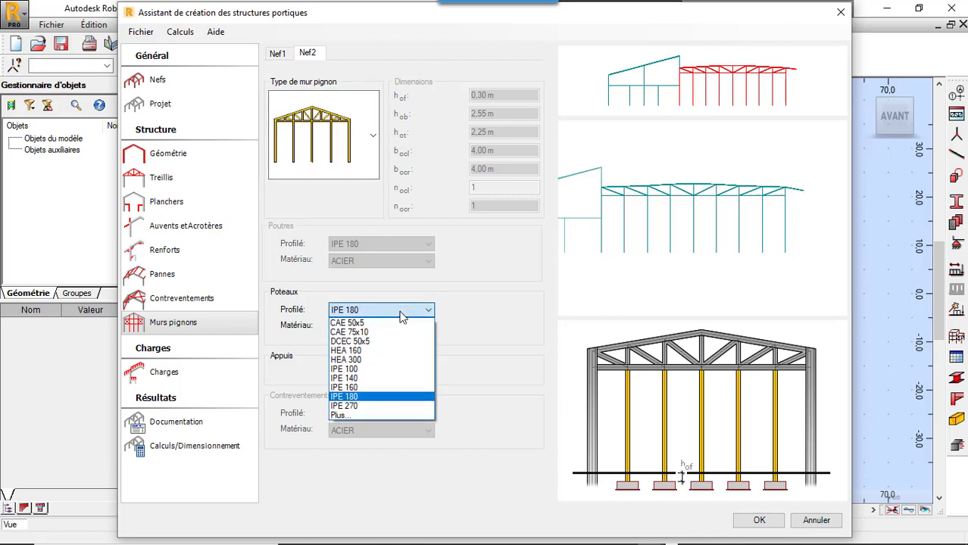
pyautogui.click(392, 406)
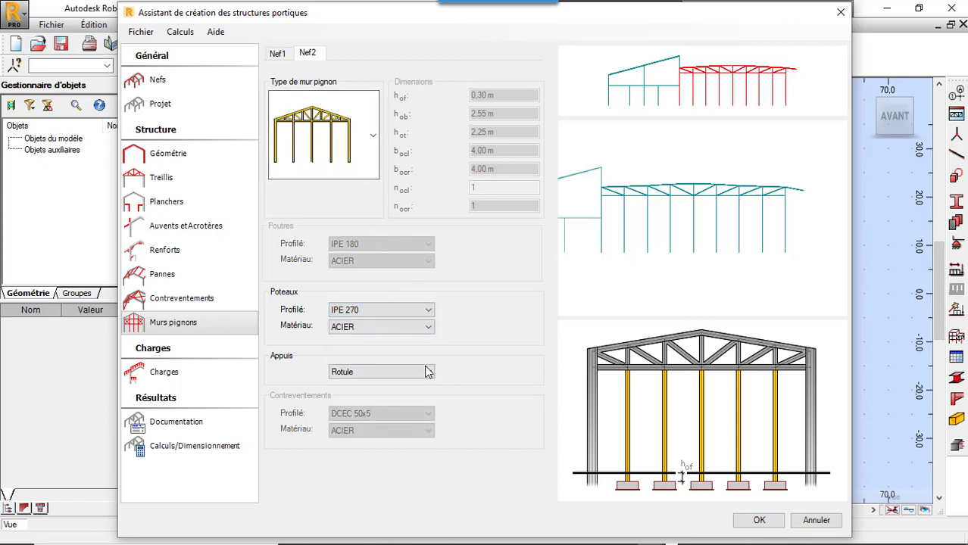
# Step: Change the profile of Nef1's gable wall posts to IPE 270
pyautogui.click(278, 53)
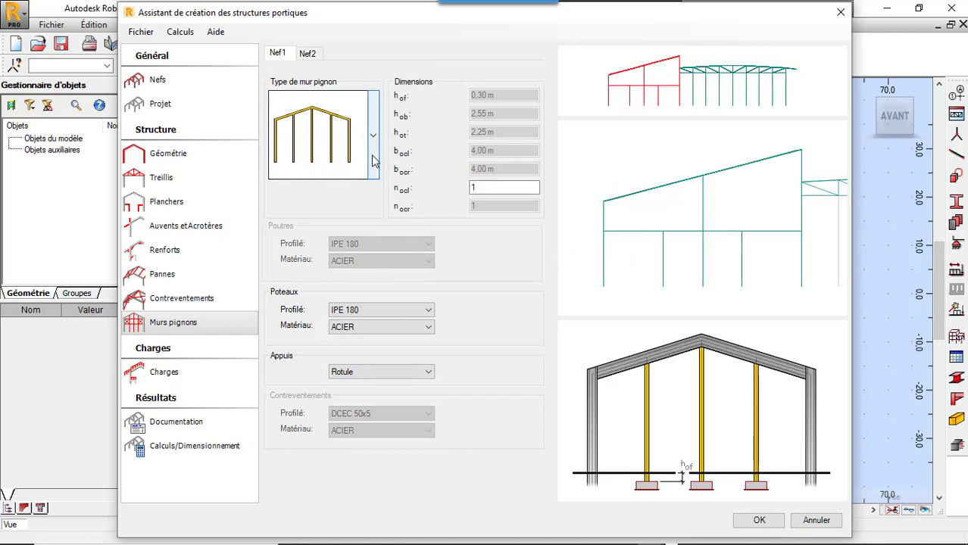
pyautogui.click(412, 317)
pyautogui.click(411, 407)
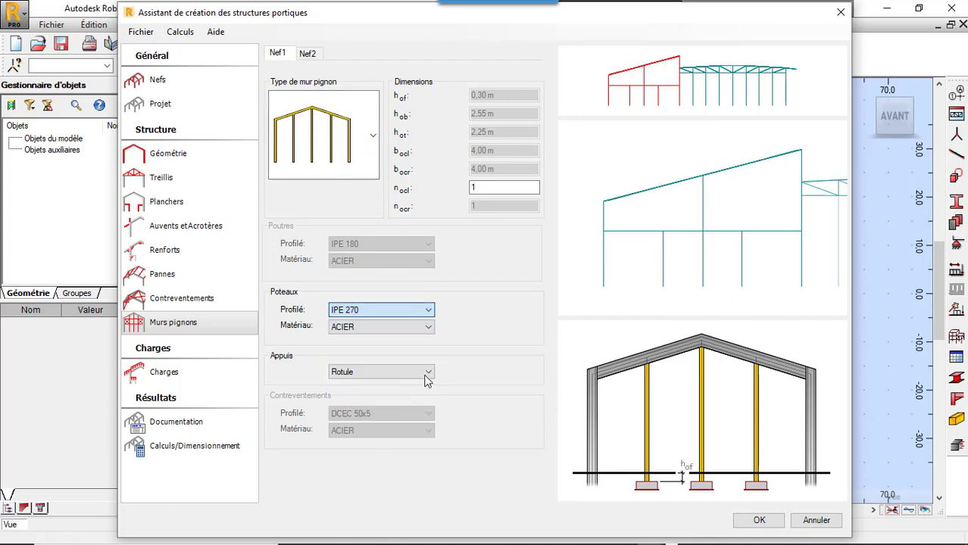
# Step: Enable the permanent and live (exploitation) roof loads on Nef1 at 1,00 kN/m2 each
pyautogui.click(197, 382)
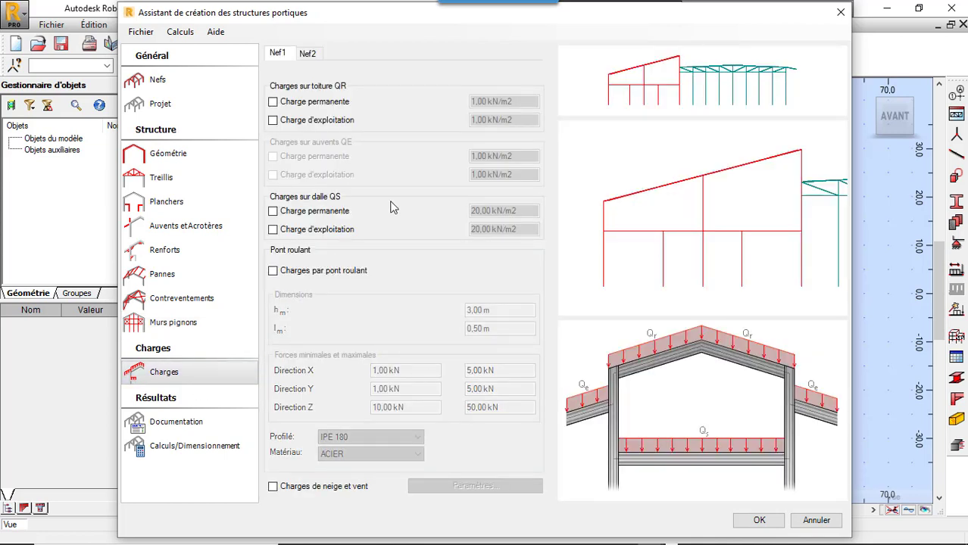
pyautogui.click(273, 103)
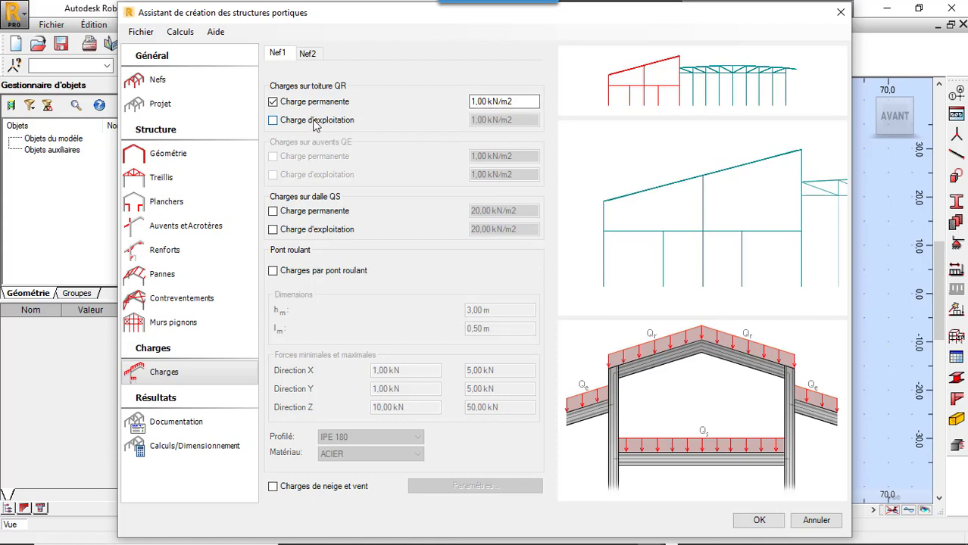
pyautogui.click(272, 121)
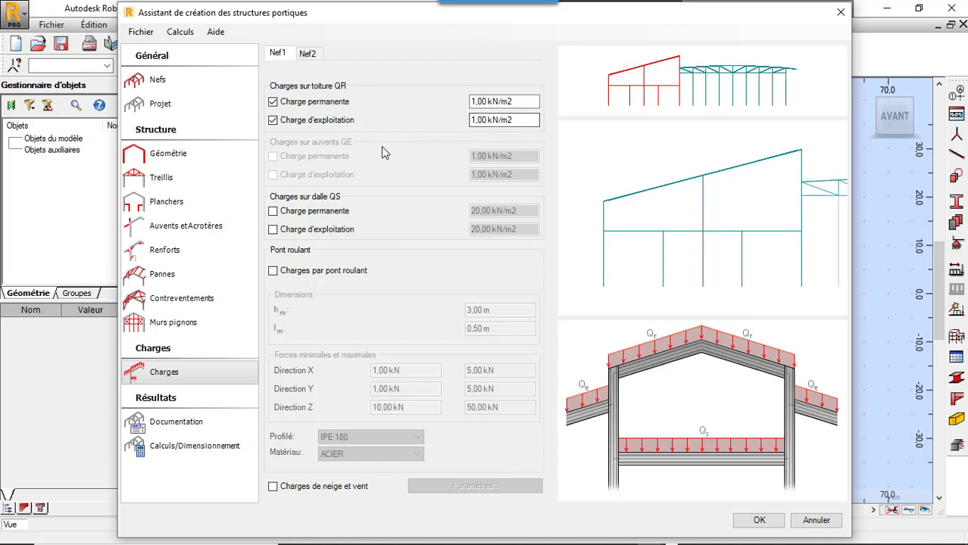
# Step: Enable Nef1's floor slab loads, with a permanent load of 5 kN/m2 and a live load of 3 kN/m2
pyautogui.click(272, 211)
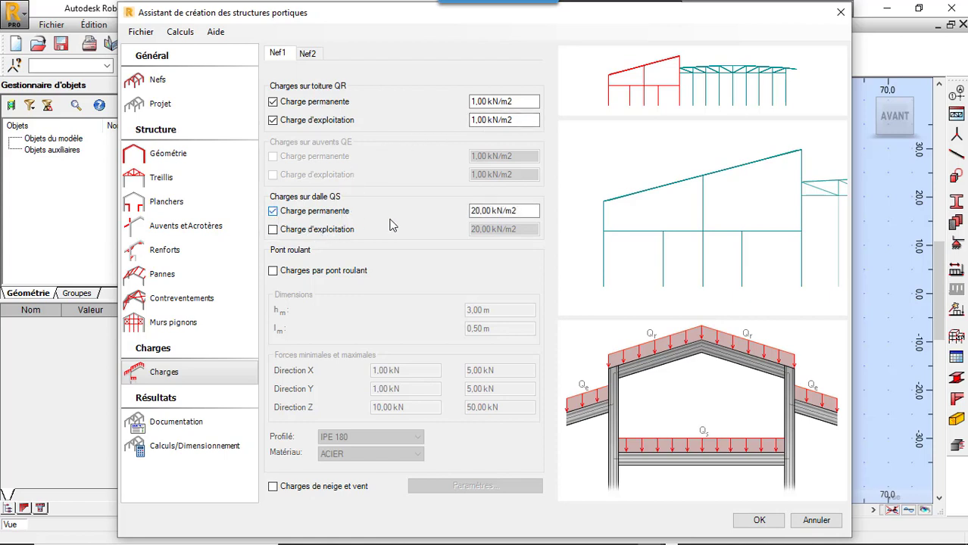
pyautogui.doubleClick(482, 211)
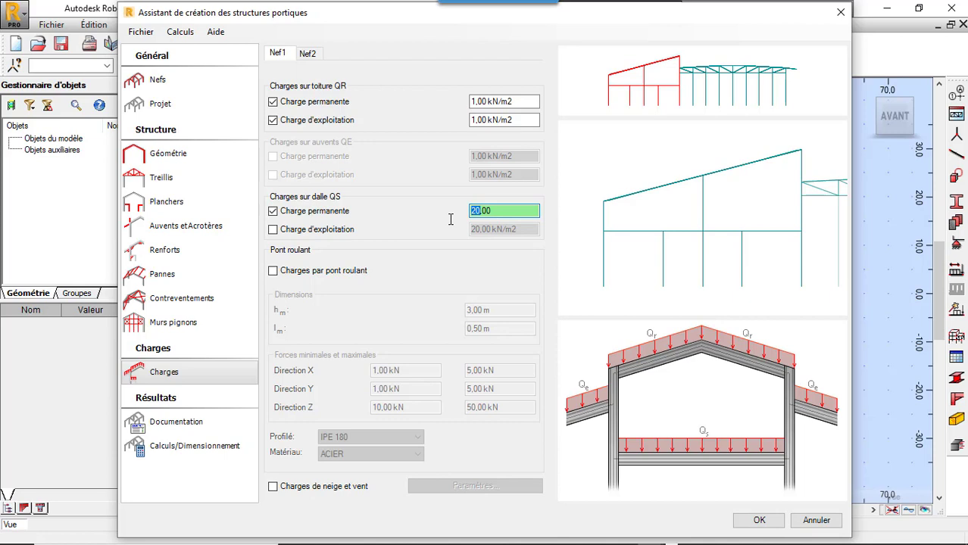
pyautogui.write('3')
pyautogui.press('BackSpace')
pyautogui.write('5')
pyautogui.click(274, 230)
pyautogui.moveTo(480, 231); pyautogui.dragTo(458, 236)
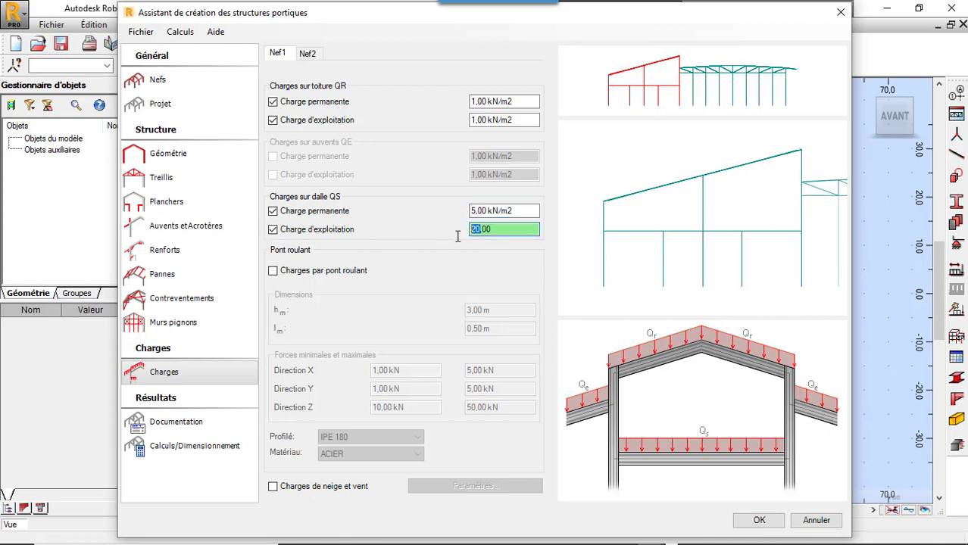
pyautogui.write('3')
# Step: Enable the permanent and live loads on Nef2's roof and canopy, each at 1,00 kN/m2
pyautogui.click(306, 54)
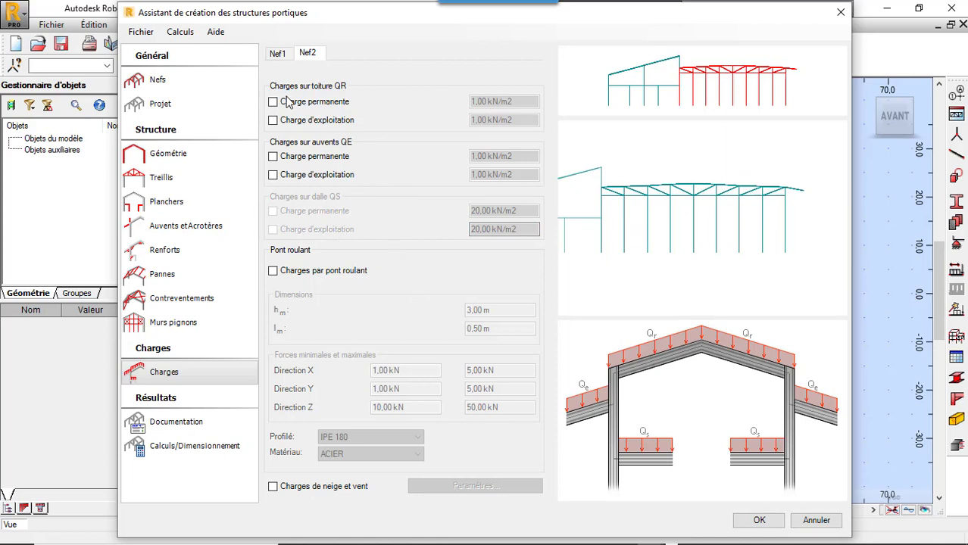
pyautogui.click(273, 102)
pyautogui.click(273, 119)
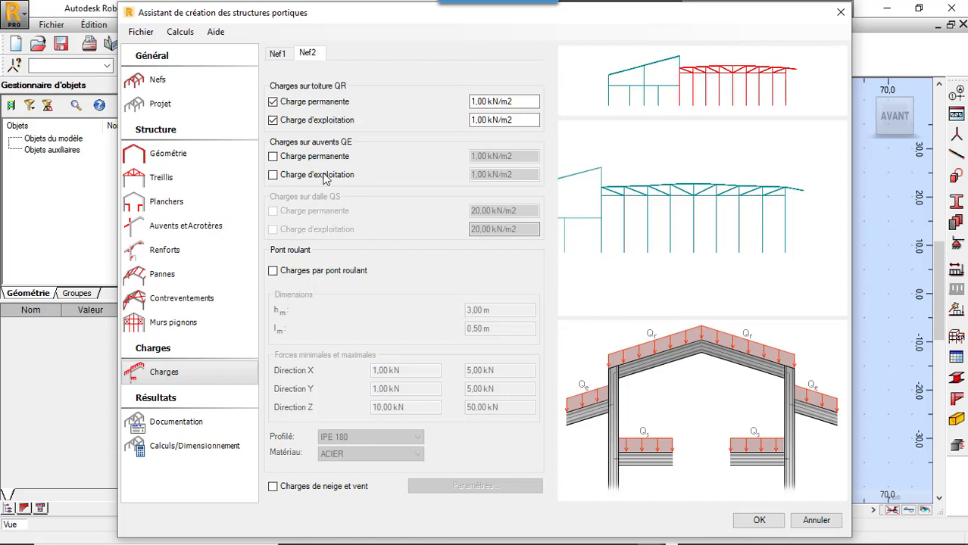
pyautogui.click(273, 156)
pyautogui.click(273, 175)
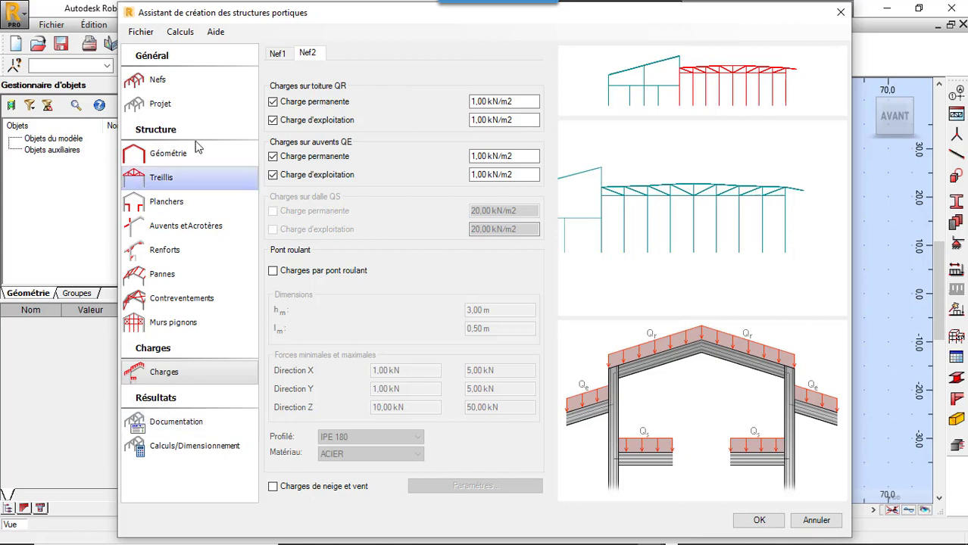
# Step: Run the structure calculation and save the project as PORTIQUE in the Téléchargements folder
pyautogui.click(148, 35)
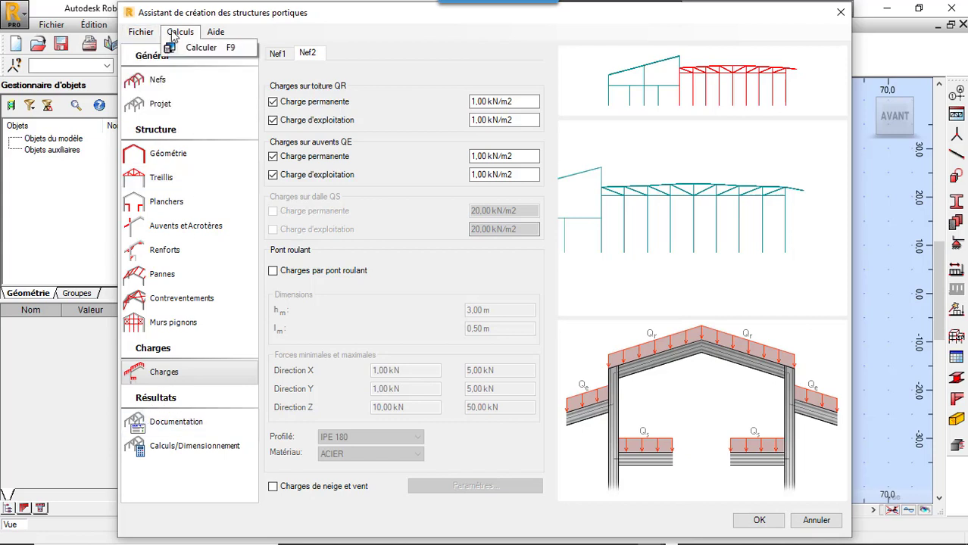
pyautogui.click(199, 47)
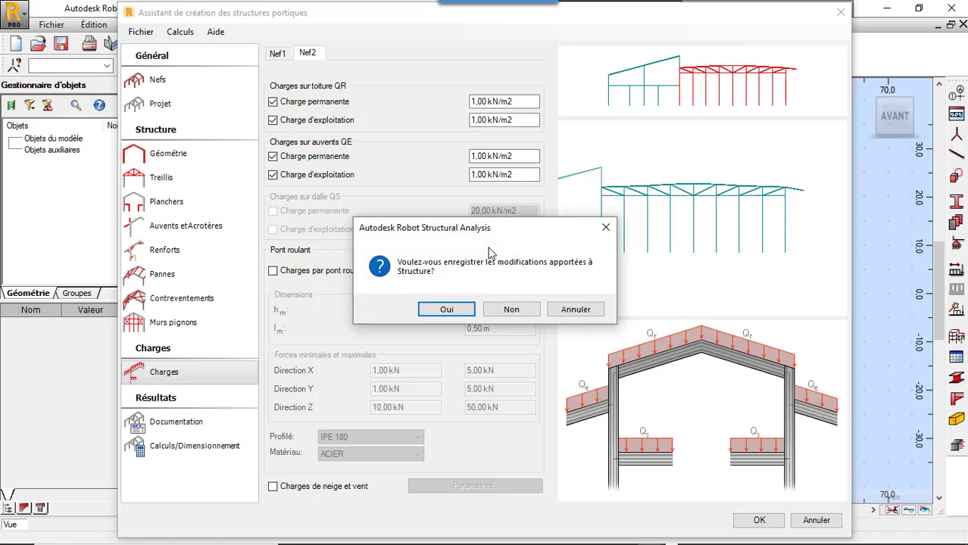
pyautogui.click(449, 312)
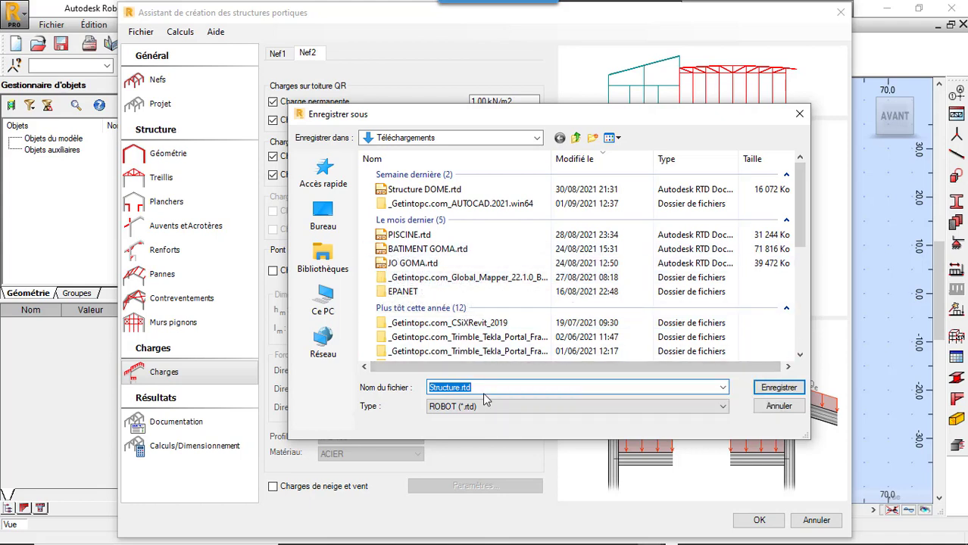
pyautogui.moveTo(484, 387); pyautogui.dragTo(414, 394)
pyautogui.write('PORTIQUE')
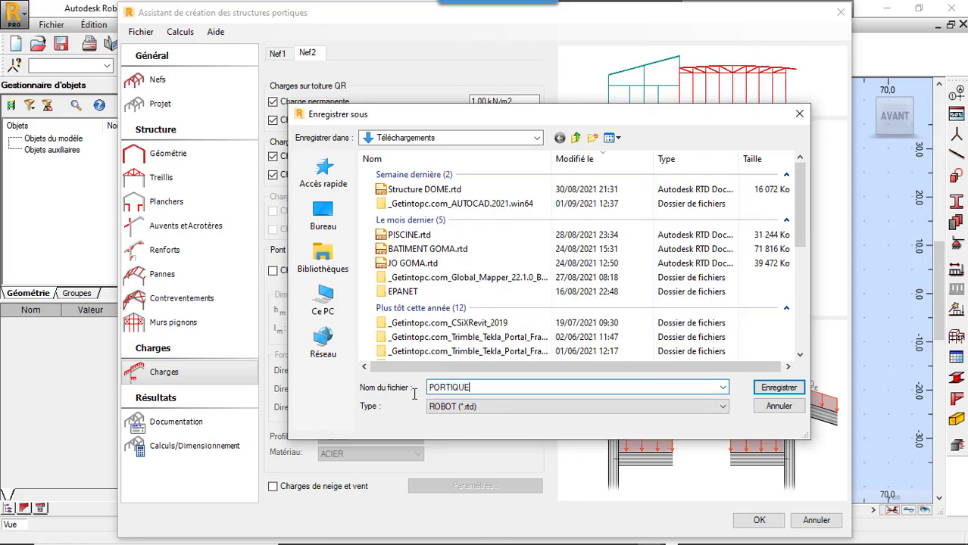
pyautogui.click(773, 390)
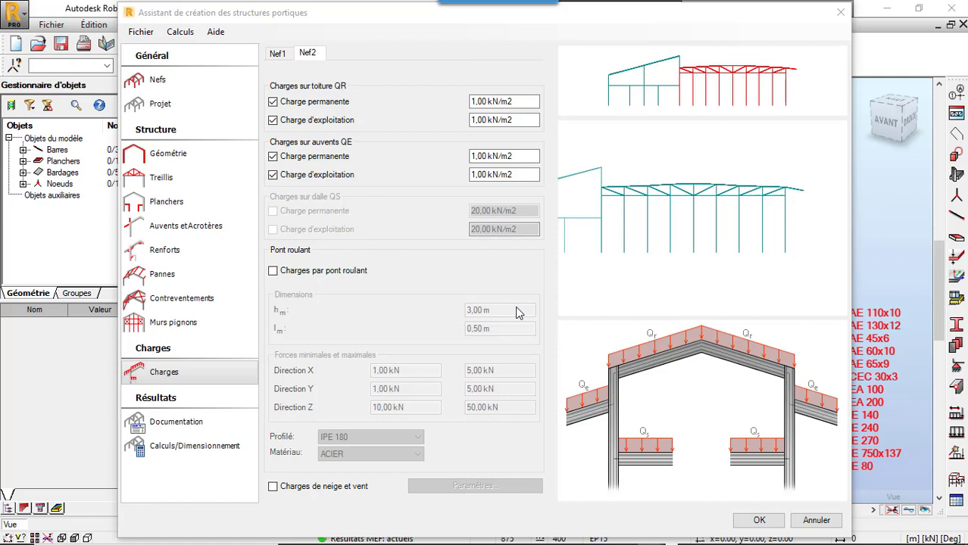
# Step: Start the calculation and member design by family type (Calculs/Dimensionnement), saving over PORTIQUE.rtd
pyautogui.click(191, 430)
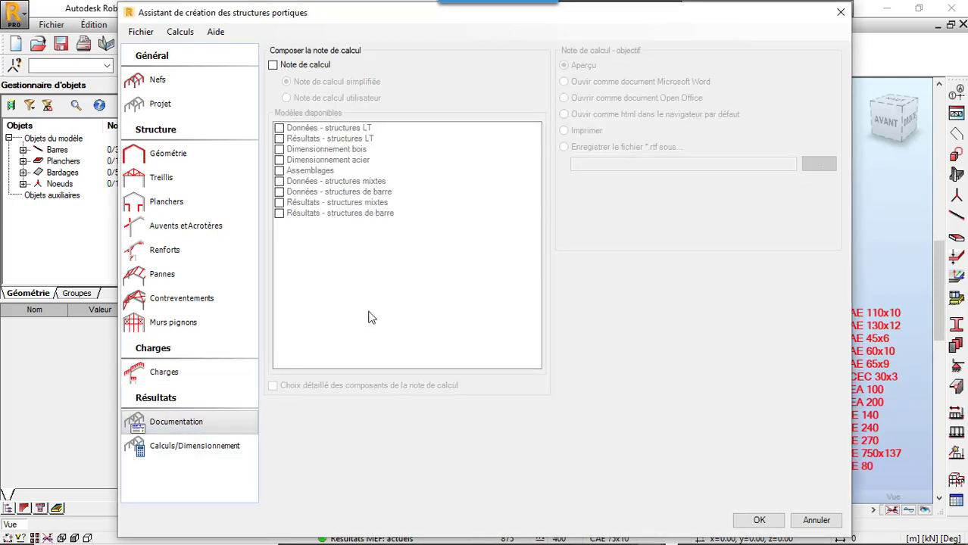
pyautogui.click(198, 447)
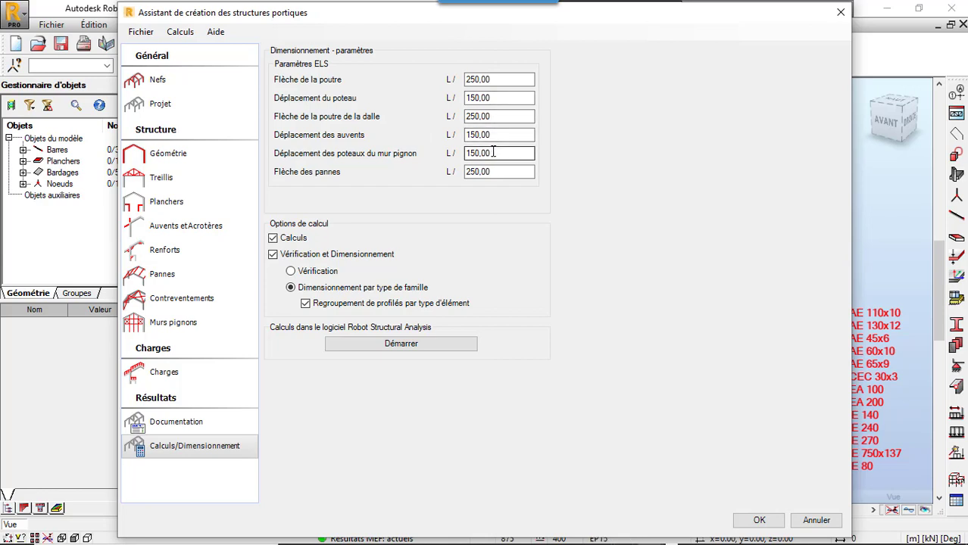
pyautogui.click(425, 345)
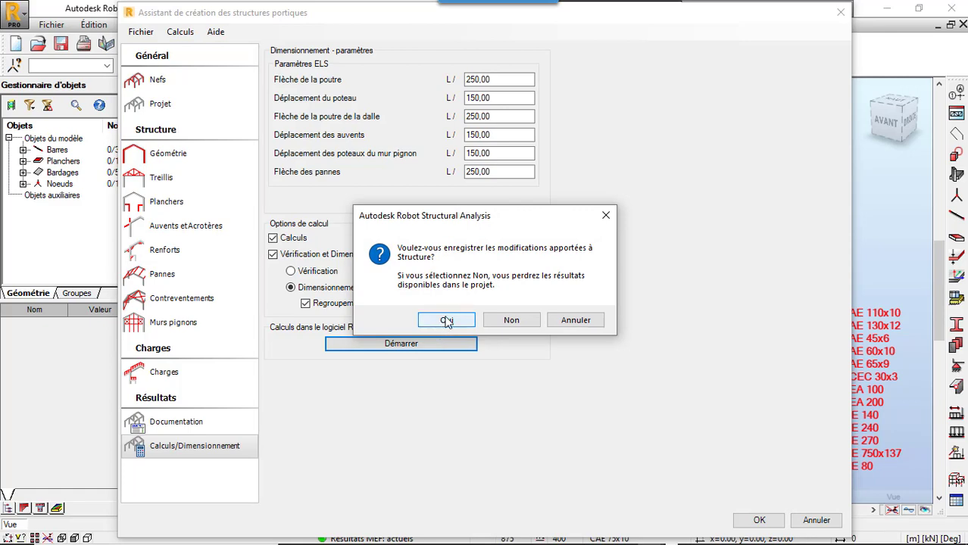
pyautogui.click(446, 320)
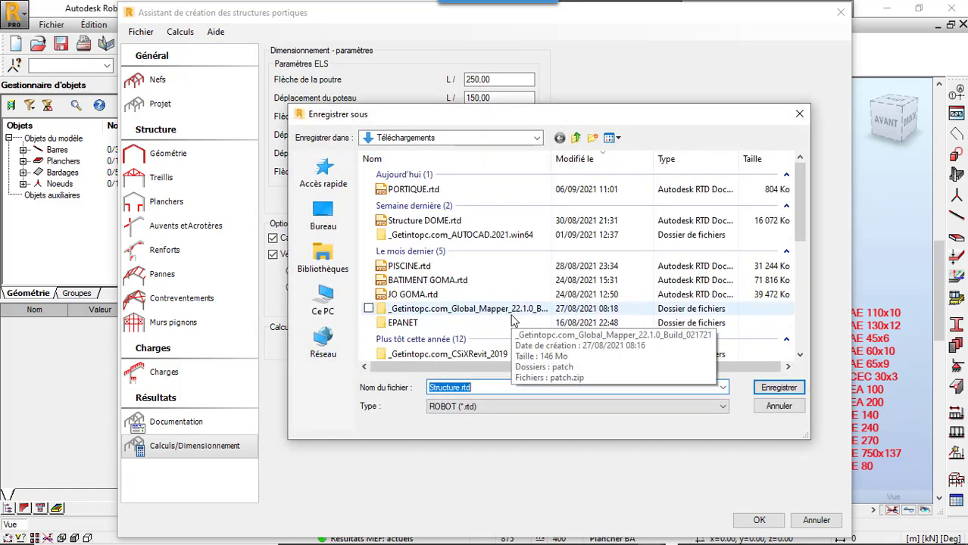
pyautogui.click(477, 191)
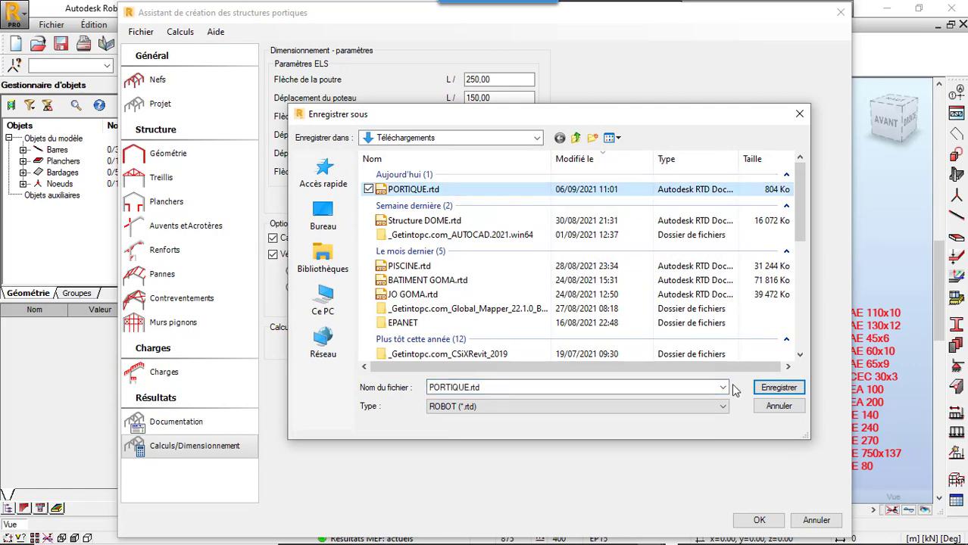
pyautogui.click(780, 387)
pyautogui.click(511, 279)
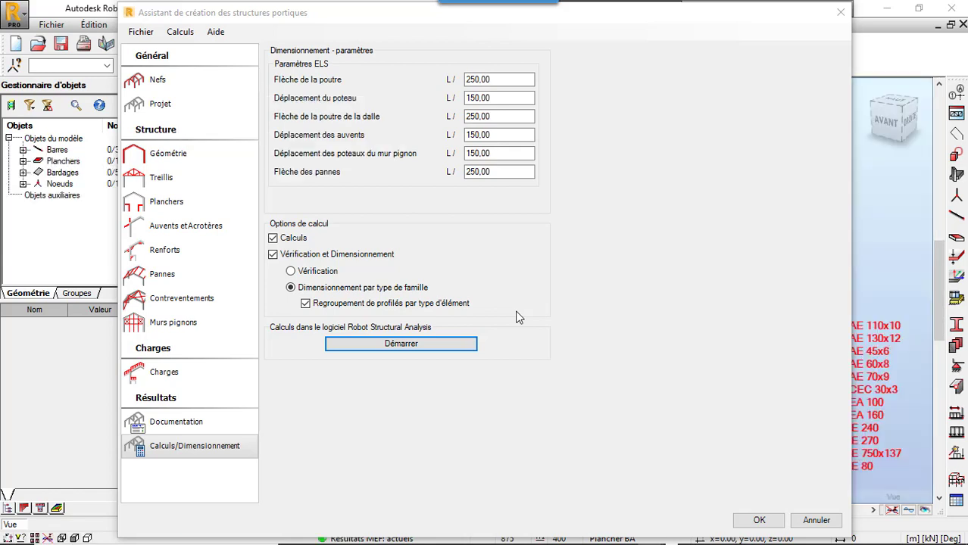
# Step: Accept the portal structure assistant to generate the model and save it over PORTIQUE.rtd
pyautogui.click(759, 519)
pyautogui.click(447, 318)
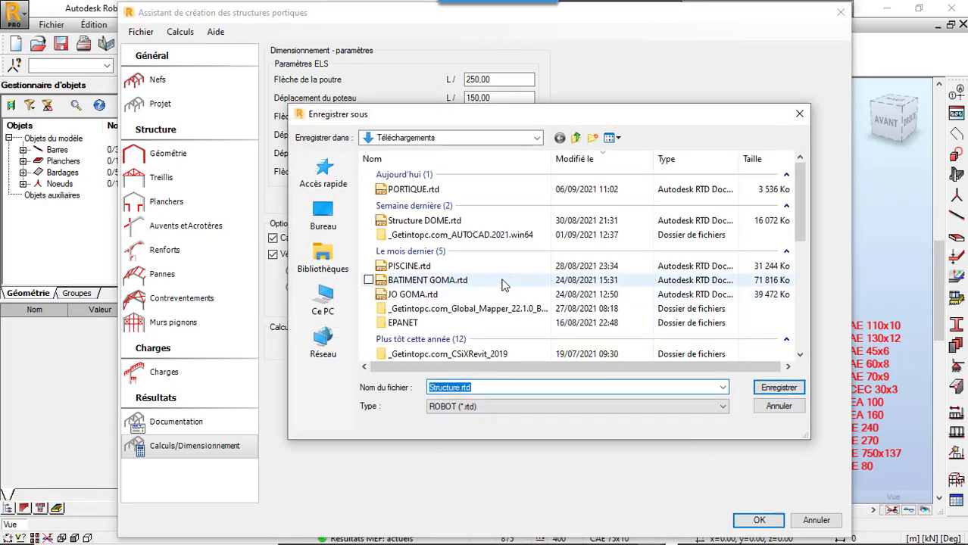
pyautogui.click(409, 189)
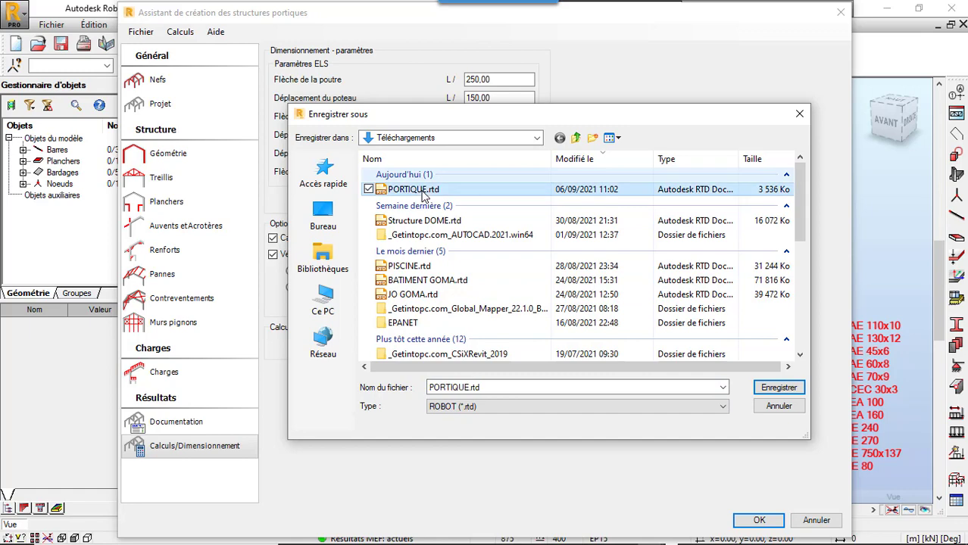
pyautogui.click(778, 388)
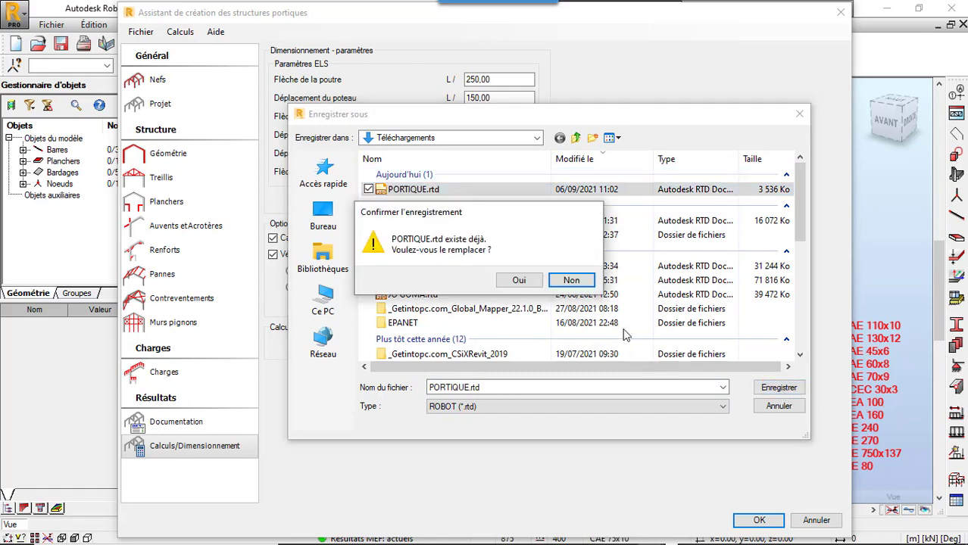
pyautogui.click(521, 280)
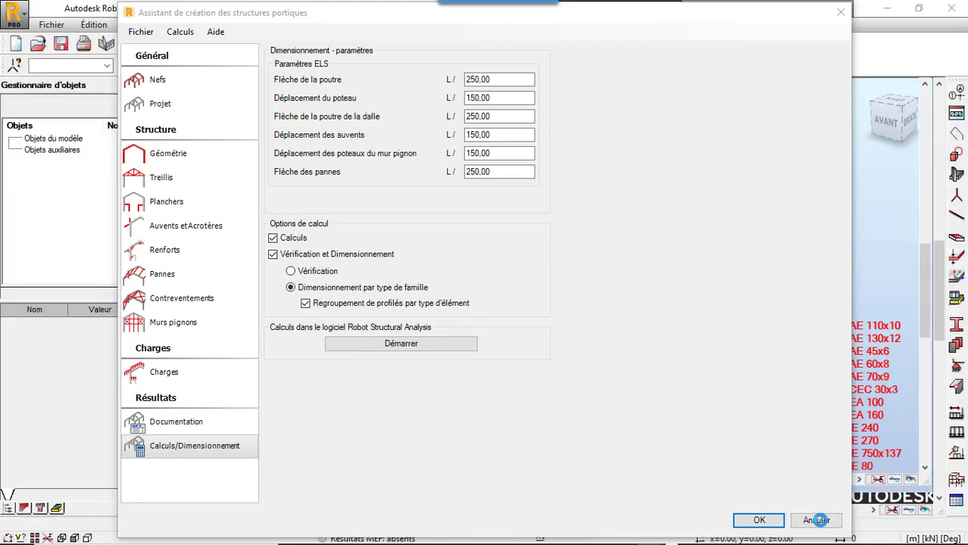
# Step: Inspect the generated 3D structure and make load case 2 : Charge permanente the current case
pyautogui.moveTo(489, 277)
pyautogui.keyDown('shift'); pyautogui.mouseDown(button='middle')
pyautogui.moveTo(472, 280)
pyautogui.moveTo(487, 257)
pyautogui.moveTo(492, 321)
pyautogui.mouseUp(button='middle'); pyautogui.keyUp('shift')
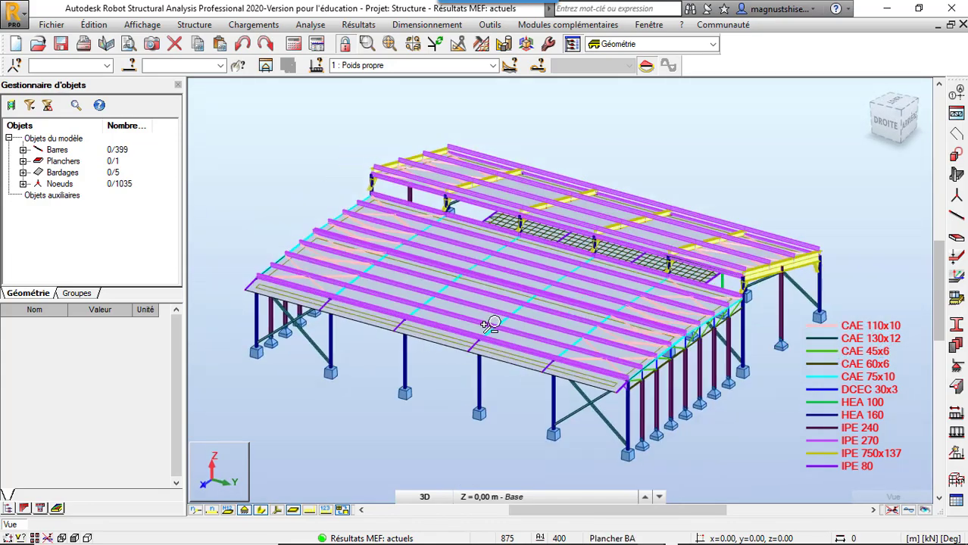
pyautogui.scroll(3, 370, 323)
pyautogui.scroll(-1, 371, 324)
pyautogui.scroll(-3, 473, 295)
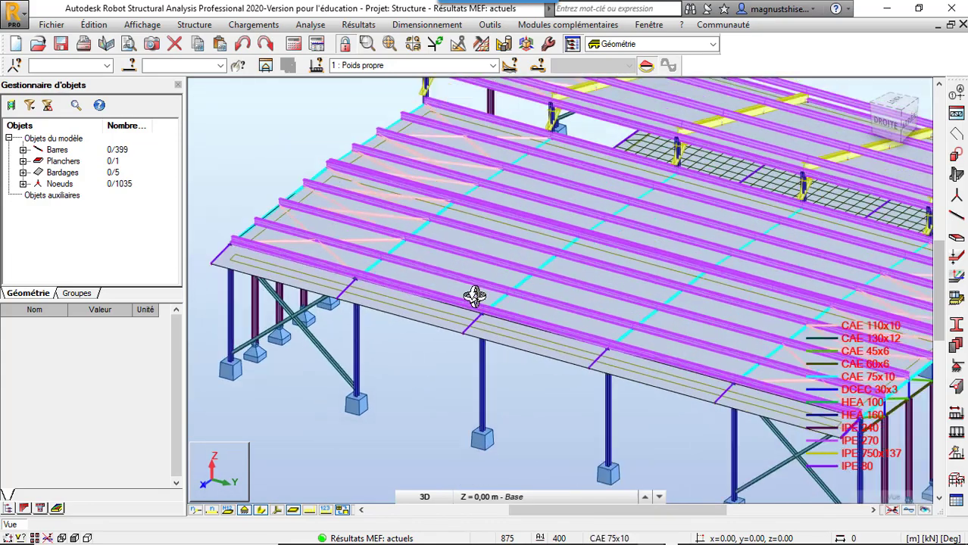
pyautogui.click(494, 66)
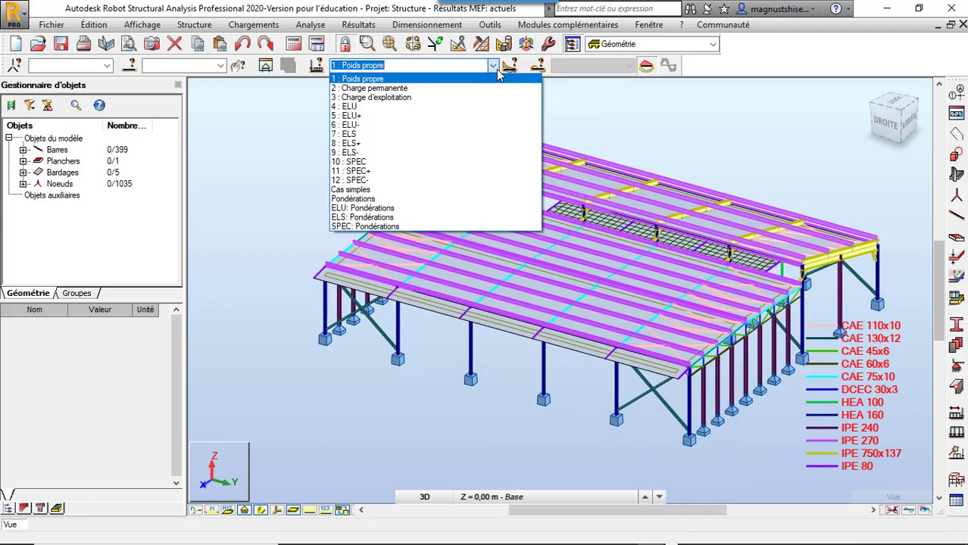
pyautogui.click(457, 88)
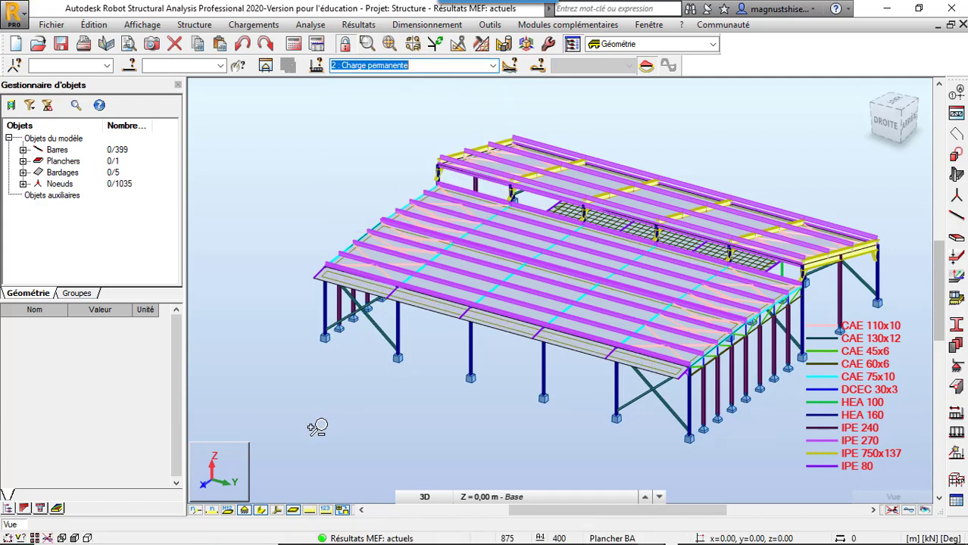
# Step: Display the load symbols of the current permanent load case on the 3D structure and inspect them across the roof
pyautogui.click(310, 511)
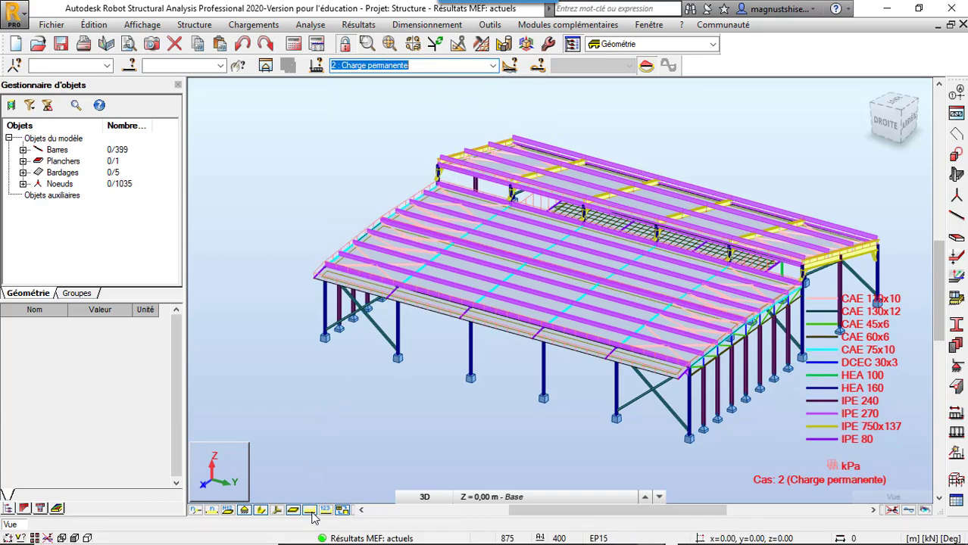
pyautogui.keyDown('shift'); pyautogui.moveTo(281, 209); pyautogui.dragTo(288, 208, button='middle'); pyautogui.keyUp('shift')
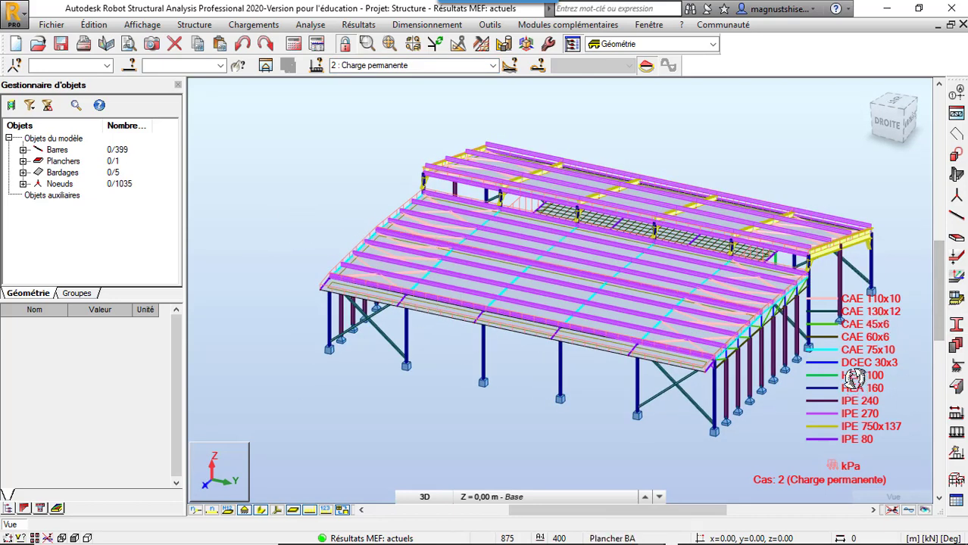
pyautogui.scroll(2, 622, 244)
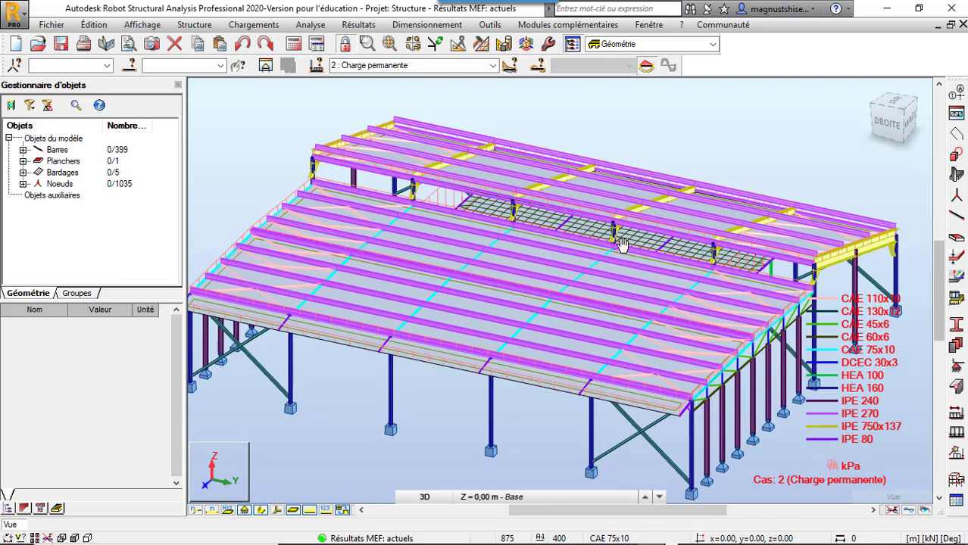
pyautogui.scroll(-1, 621, 244)
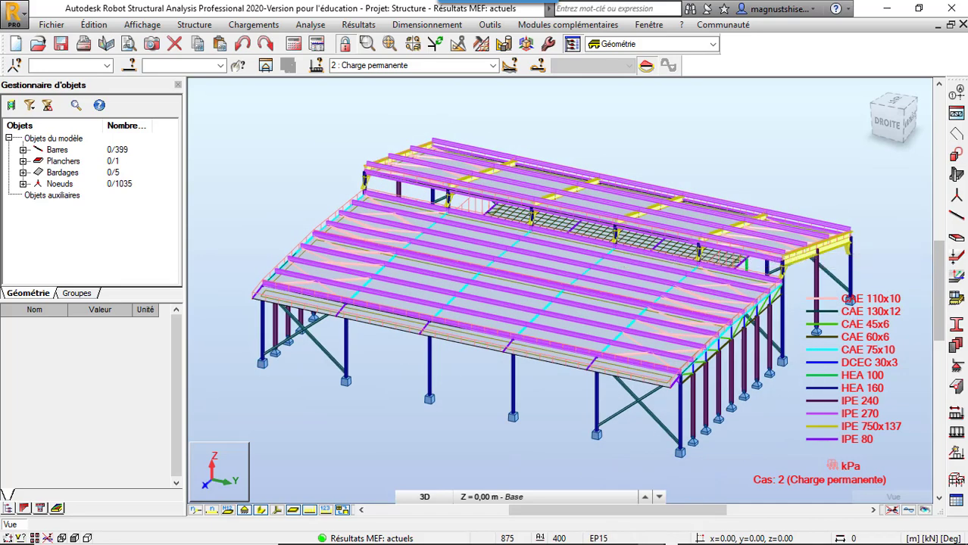
pyautogui.click(670, 539)
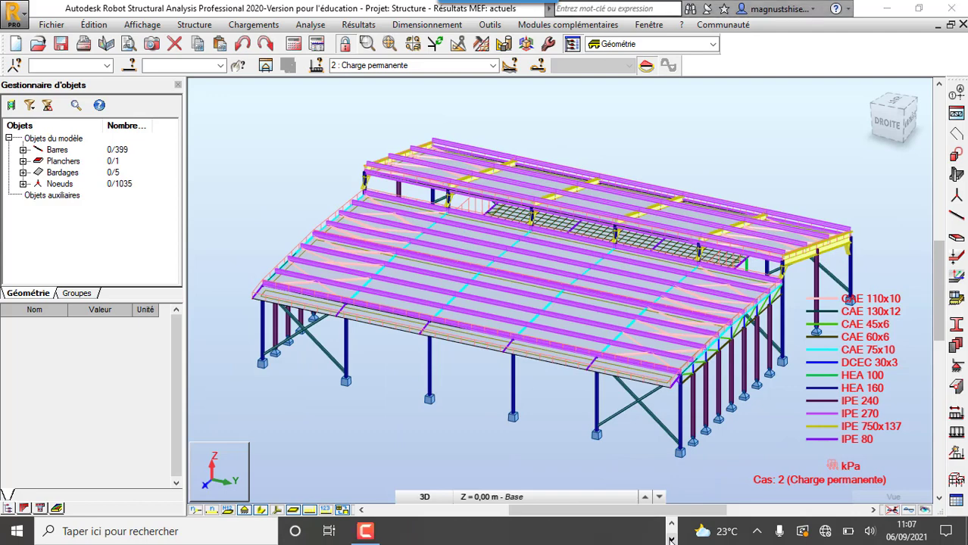
pyautogui.click(366, 532)
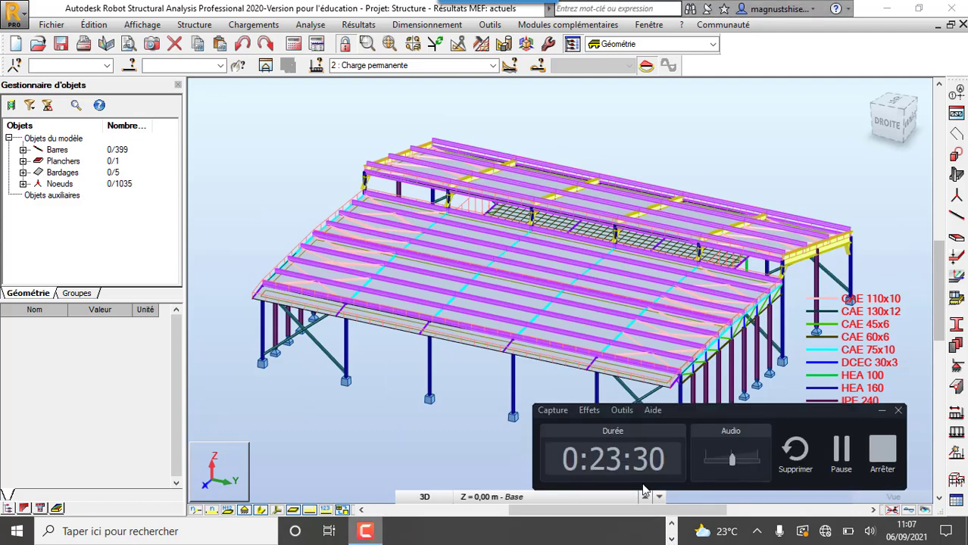